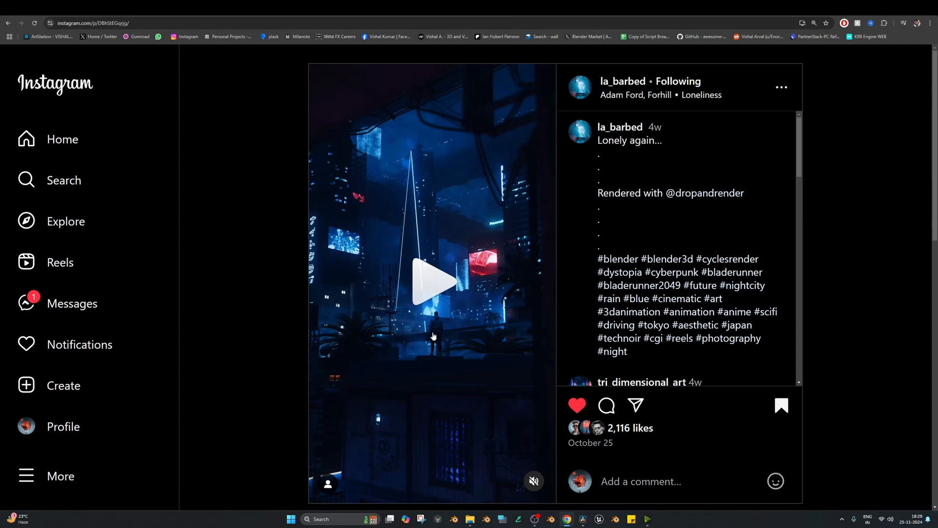
Play and pause the cyberpunk city reel on Instagram to study it as a scene reference.
{"action": "left_click", "coordinate": [432, 334]}
{"action": "left_click", "coordinate": [433, 334]}
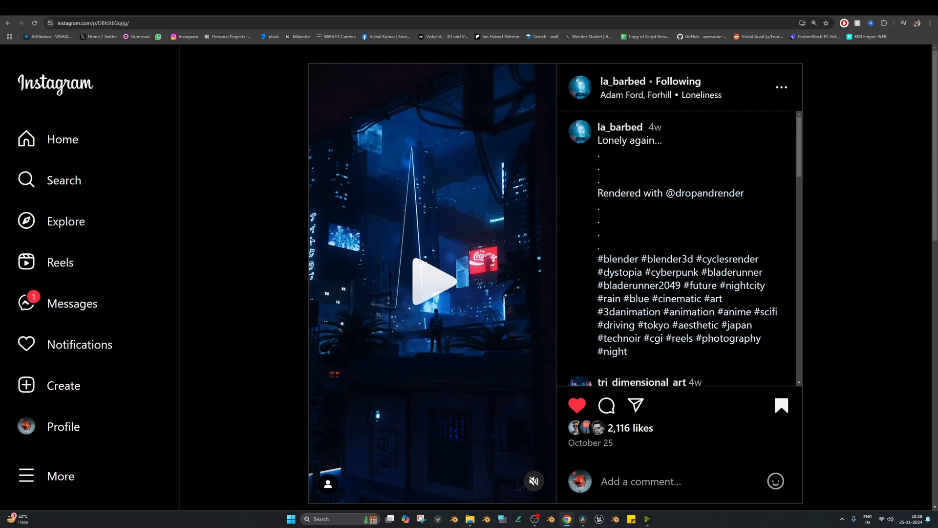
{"action": "left_click", "coordinate": [733, 8]}
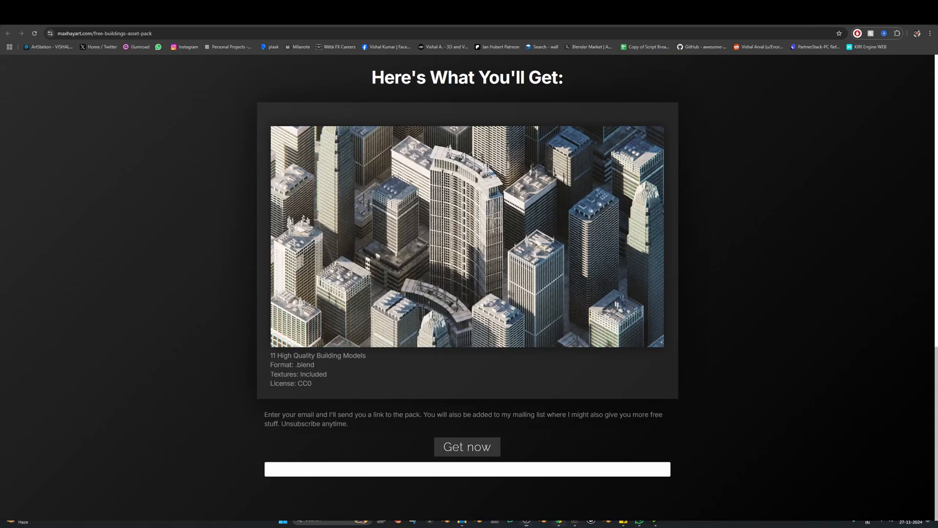
Look through the Free Buildings Asset Pack page, including its preview images and test render.
{"action": "scroll", "coordinate": [662, 306], "scroll_direction": "up", "scroll_amount": 15}
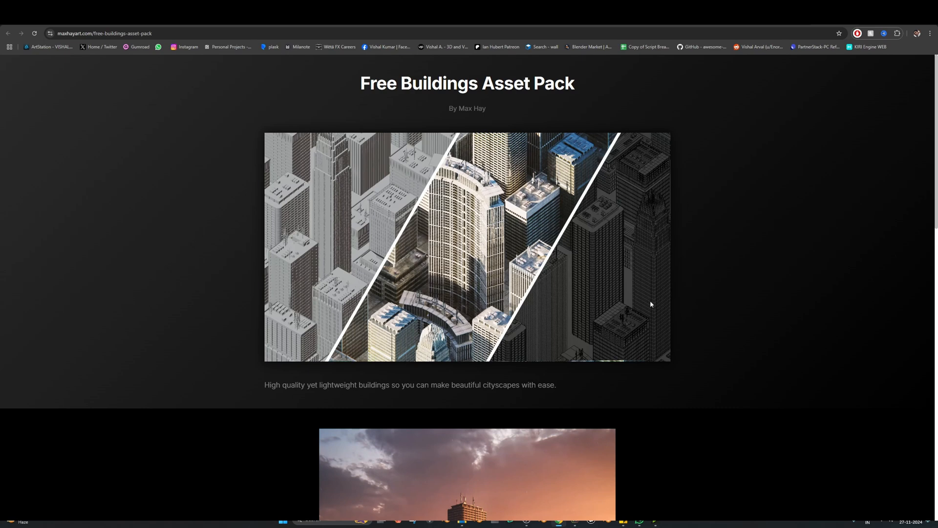
{"action": "scroll", "coordinate": [556, 312], "scroll_direction": "down", "scroll_amount": 3}
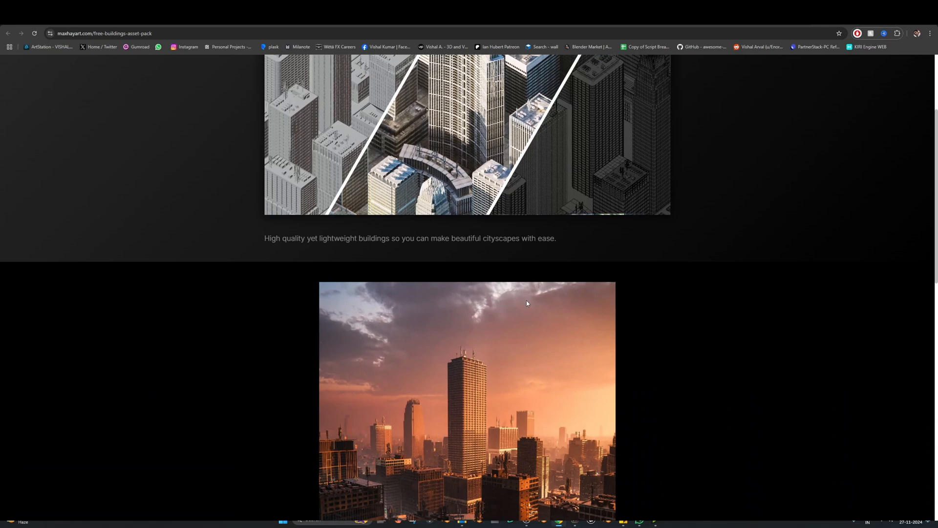
{"action": "scroll", "coordinate": [527, 303], "scroll_direction": "down", "scroll_amount": 3}
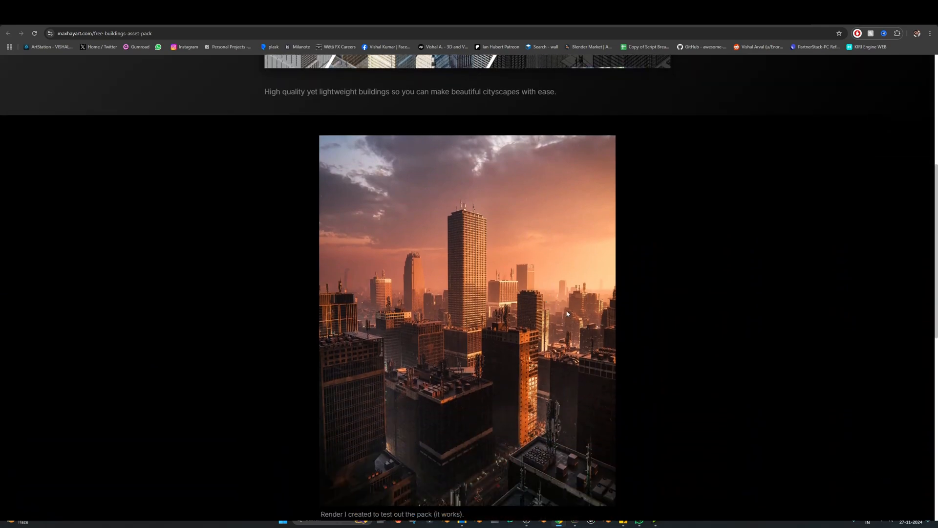
{"action": "scroll", "coordinate": [567, 313], "scroll_direction": "down", "scroll_amount": 5}
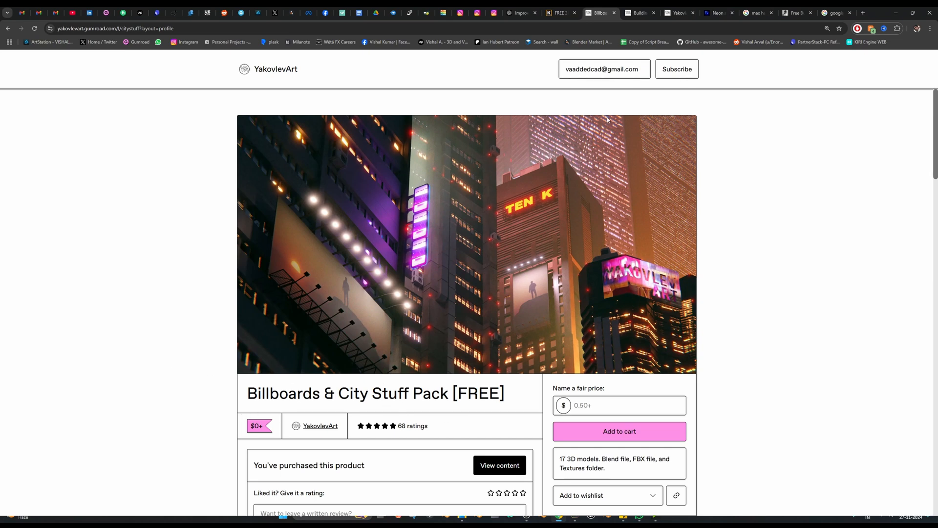
Look over YakovlevArt's Gumroad products, comparing the day and night previews of the Building Asset Pack and browsing the store listing.
{"action": "key", "text": "ctrl+Tab"}
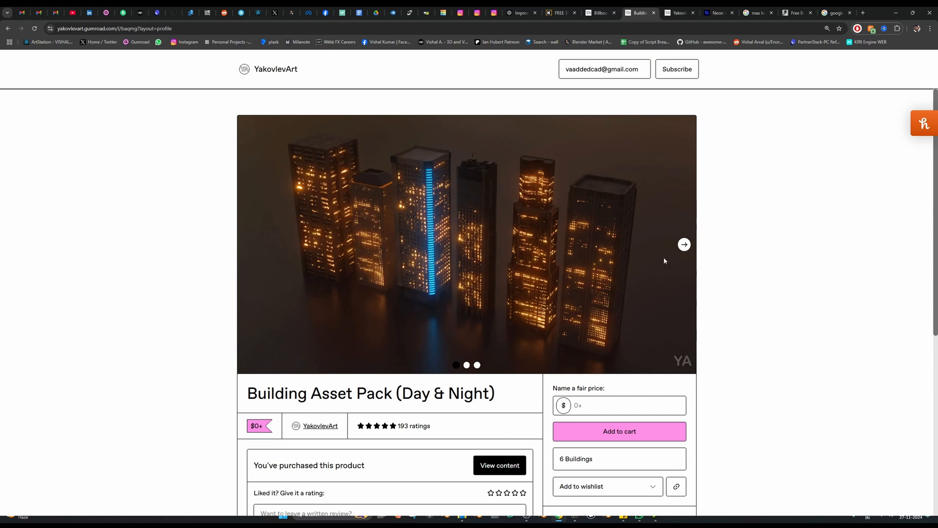
{"action": "left_click", "coordinate": [684, 244]}
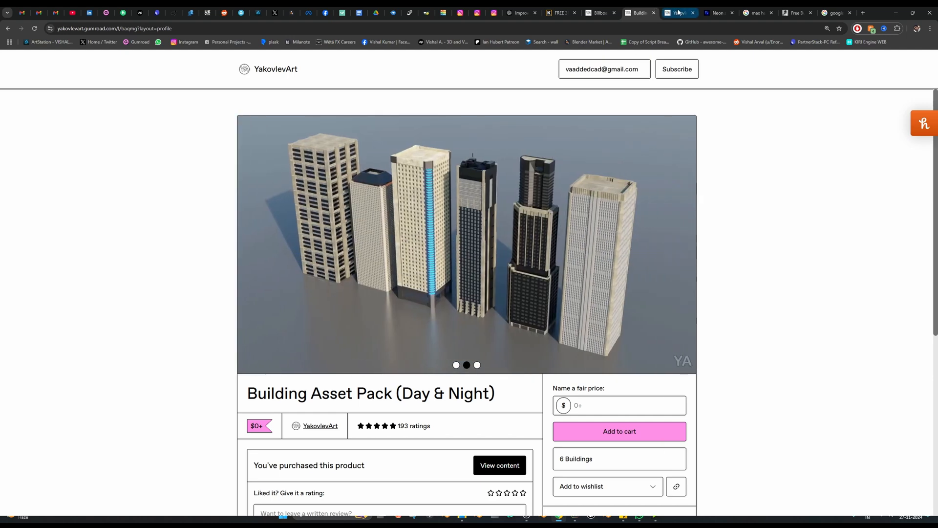
{"action": "left_click", "coordinate": [678, 12]}
{"action": "scroll", "coordinate": [596, 427], "scroll_direction": "down", "scroll_amount": 3}
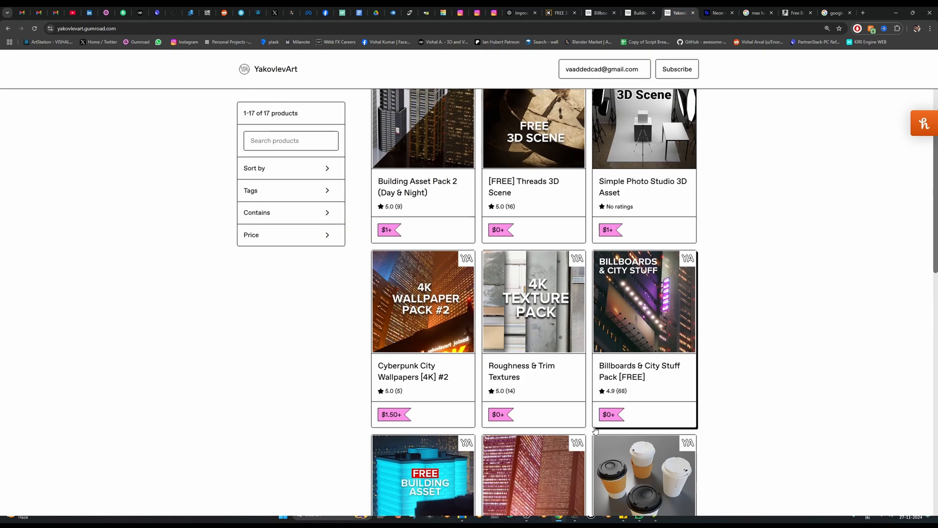
{"action": "scroll", "coordinate": [595, 429], "scroll_direction": "down", "scroll_amount": 5}
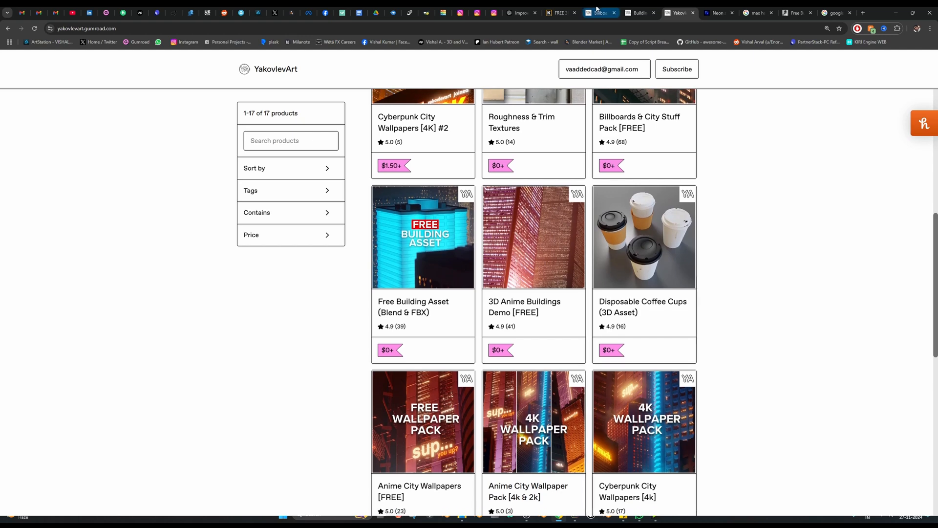
{"action": "left_click", "coordinate": [597, 10]}
{"action": "left_click", "coordinate": [640, 13]}
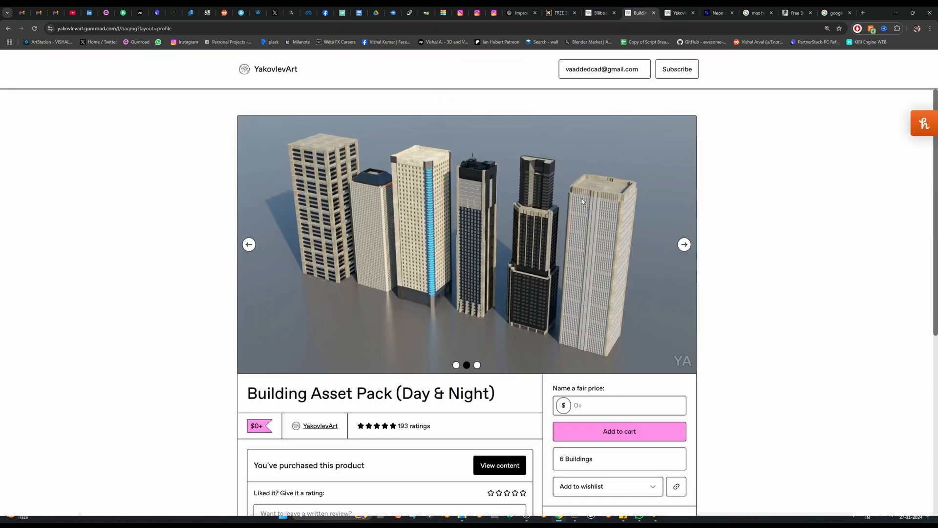
{"action": "left_click", "coordinate": [248, 244]}
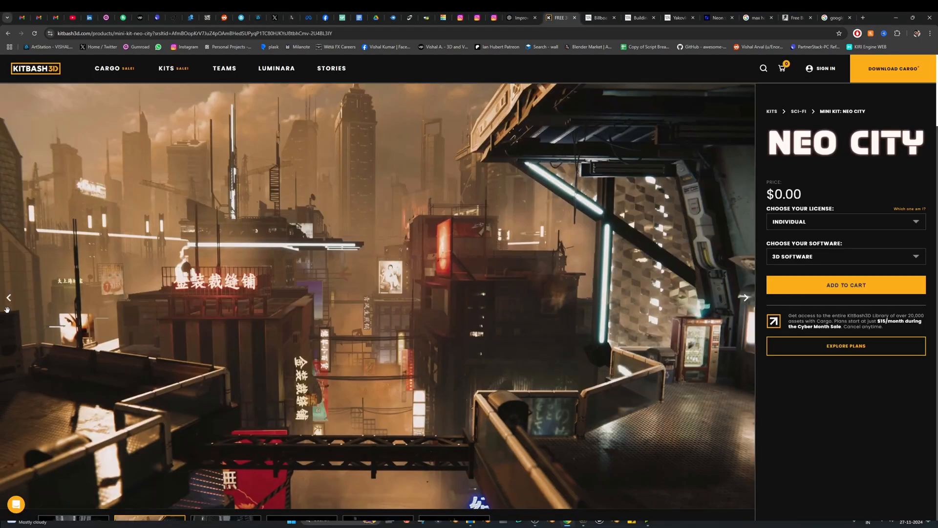
Browse the preview images of the free KitBash3D Neo City mini kit.
{"action": "left_click", "coordinate": [10, 298]}
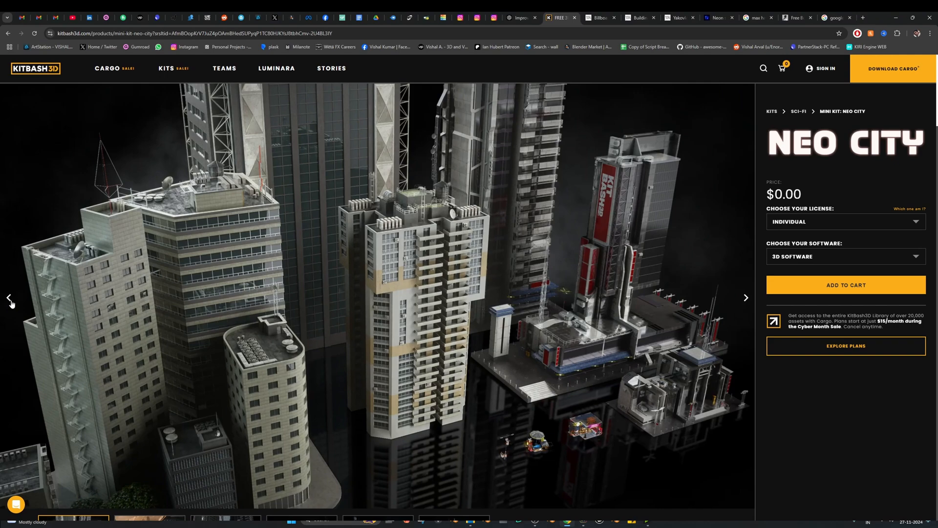
{"action": "left_click", "coordinate": [9, 298]}
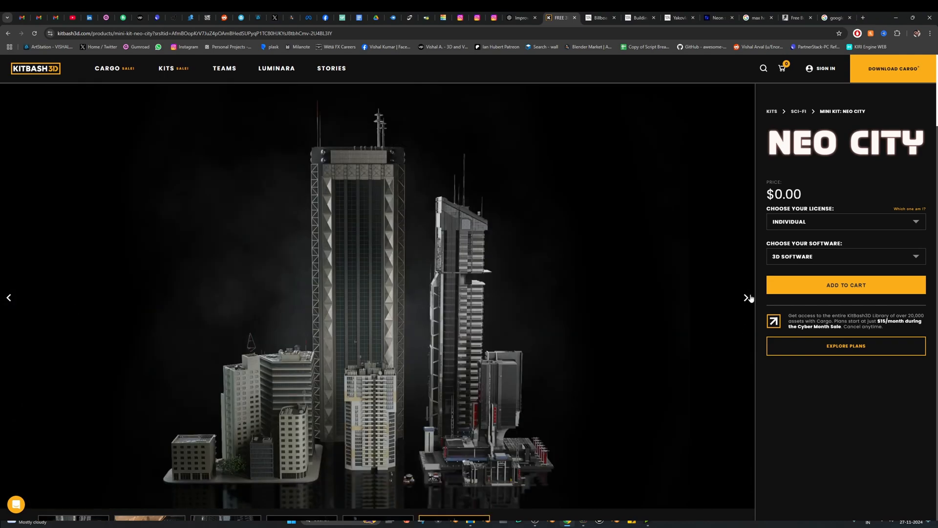
{"action": "left_click", "coordinate": [746, 298]}
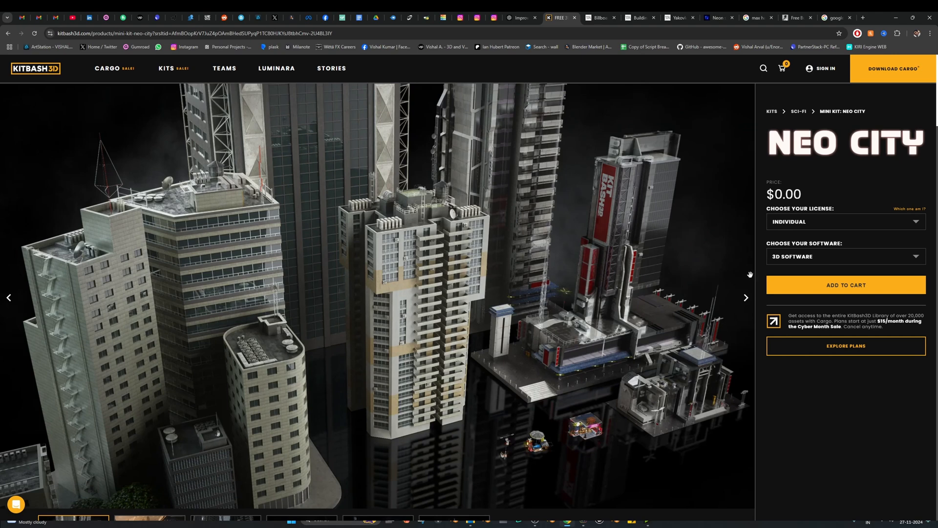
{"action": "left_click", "coordinate": [746, 299]}
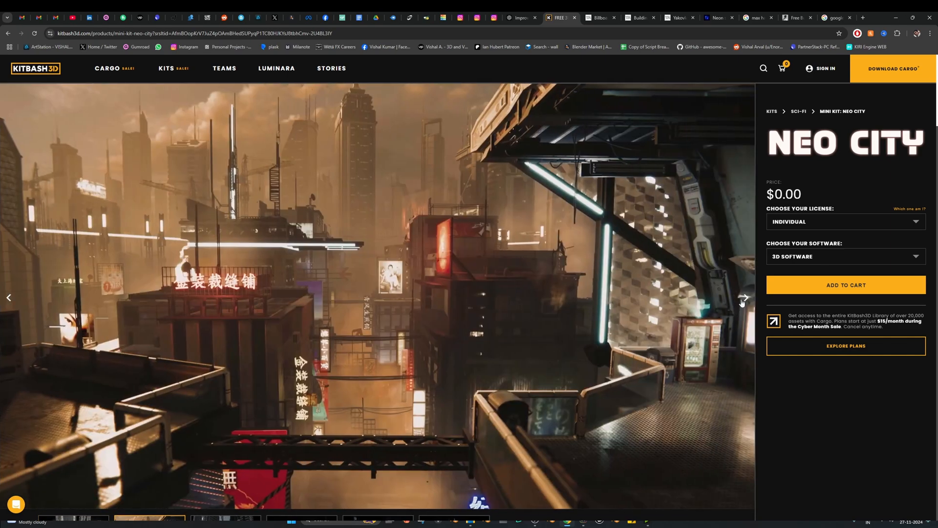
{"action": "left_click", "coordinate": [745, 299]}
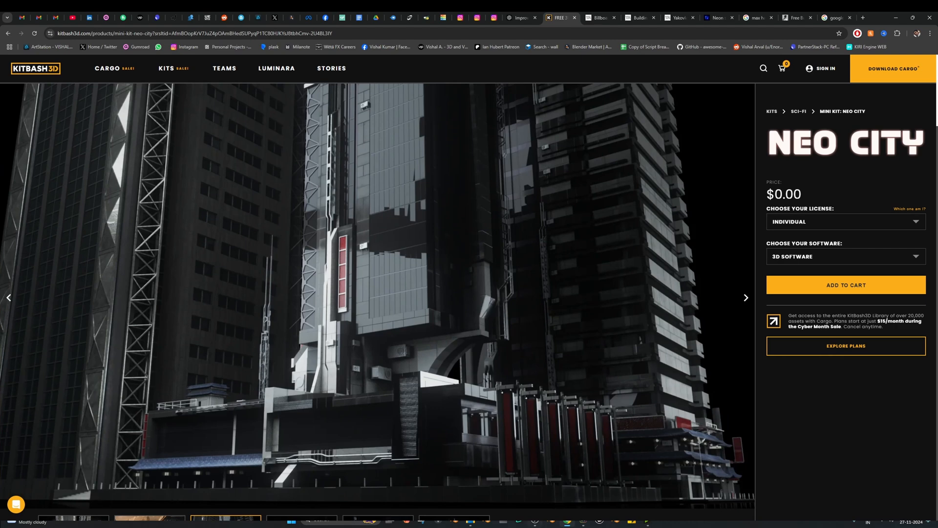
{"action": "left_click", "coordinate": [535, 522]}
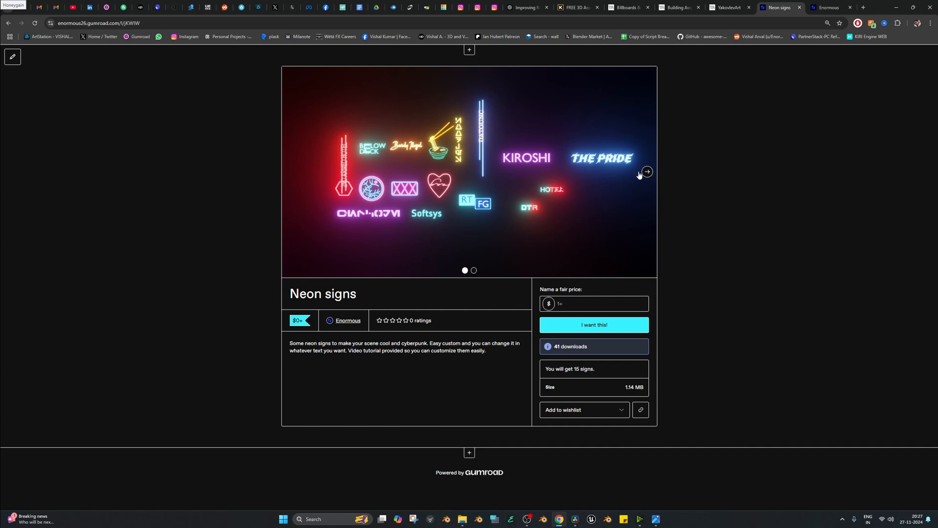
Open the Enormous Gumroad store and browse through its full product listing.
{"action": "left_click", "coordinate": [828, 6]}
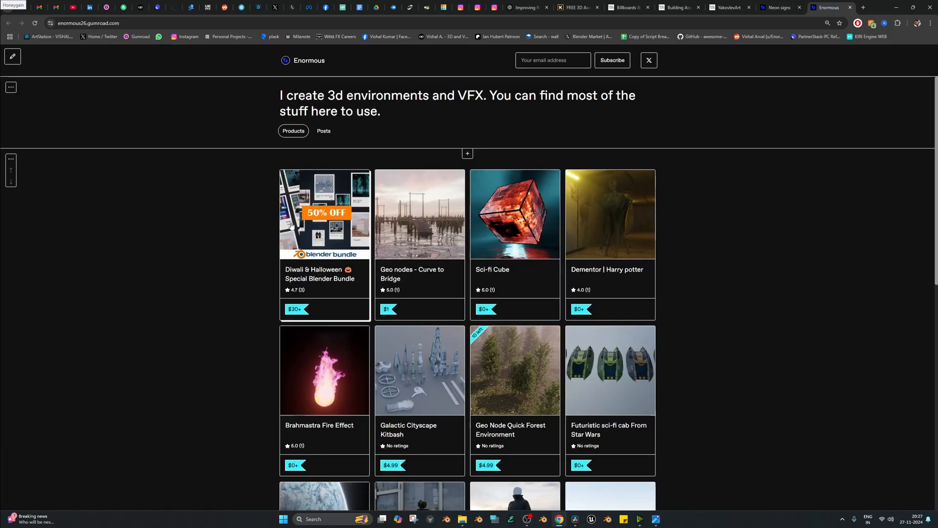
{"action": "scroll", "coordinate": [249, 231], "scroll_direction": "down", "scroll_amount": 1}
{"action": "scroll", "coordinate": [249, 231], "scroll_direction": "down", "scroll_amount": 2}
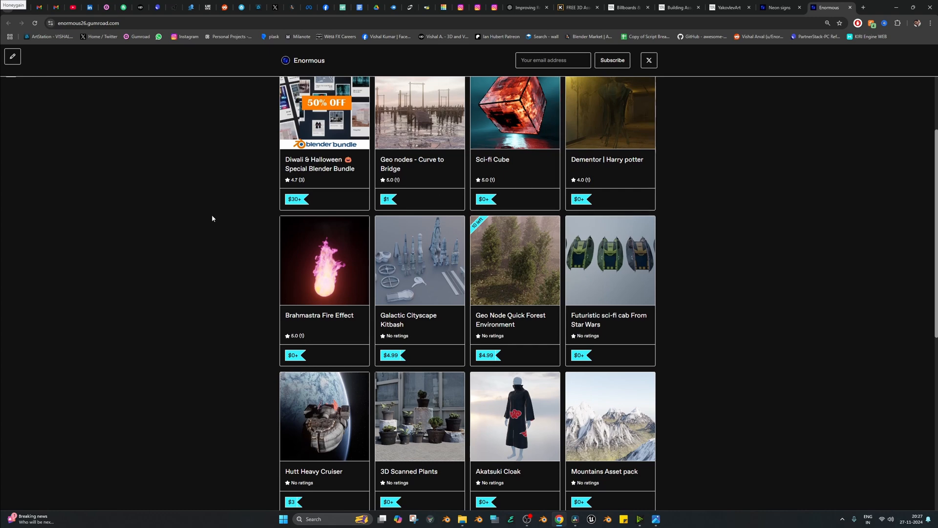
{"action": "scroll", "coordinate": [212, 215], "scroll_direction": "up", "scroll_amount": 2}
{"action": "scroll", "coordinate": [521, 243], "scroll_direction": "down", "scroll_amount": 8}
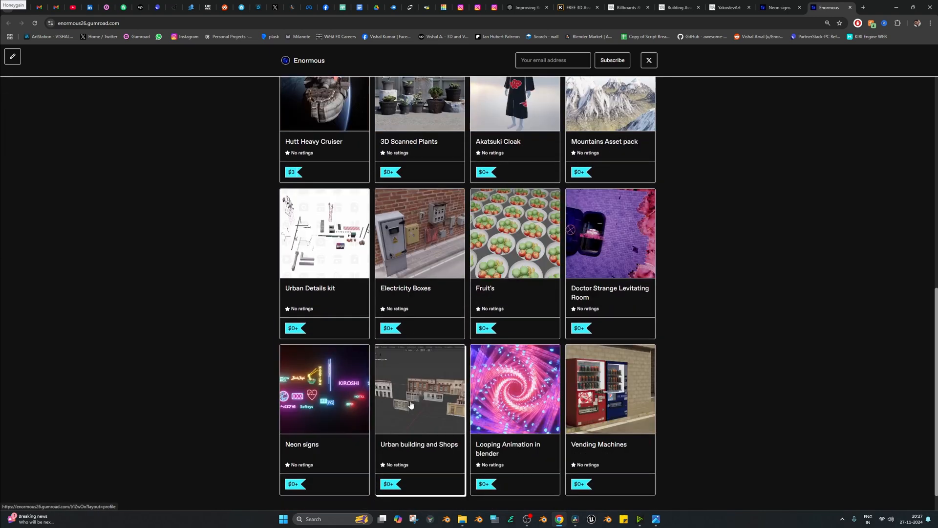
{"action": "scroll", "coordinate": [439, 469], "scroll_direction": "down", "scroll_amount": 1}
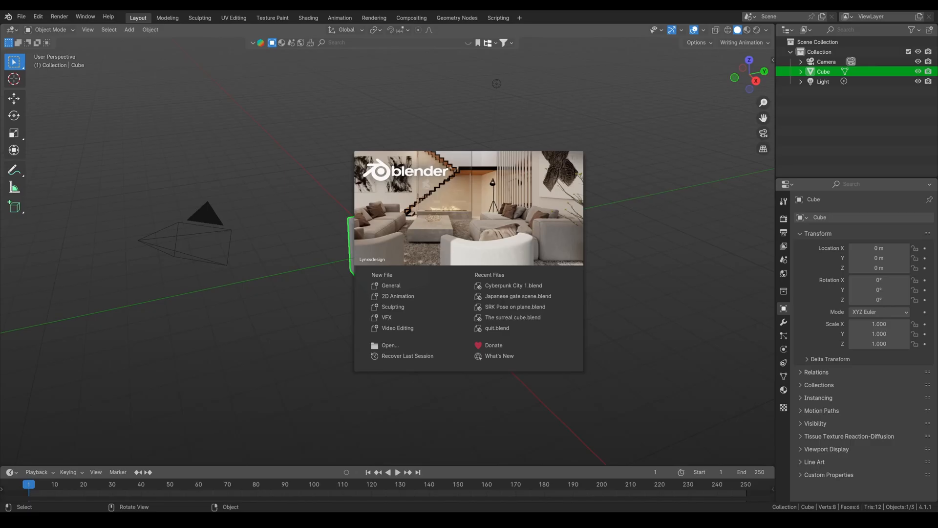
In Blender, split a new area off the 3D viewport, turn it into an Asset Browser and widen it.
{"action": "left_click", "coordinate": [297, 241]}
{"action": "left_click_drag", "start_coordinate": [3, 25], "coordinate": [162, 46]}
{"action": "left_click", "coordinate": [12, 30]}
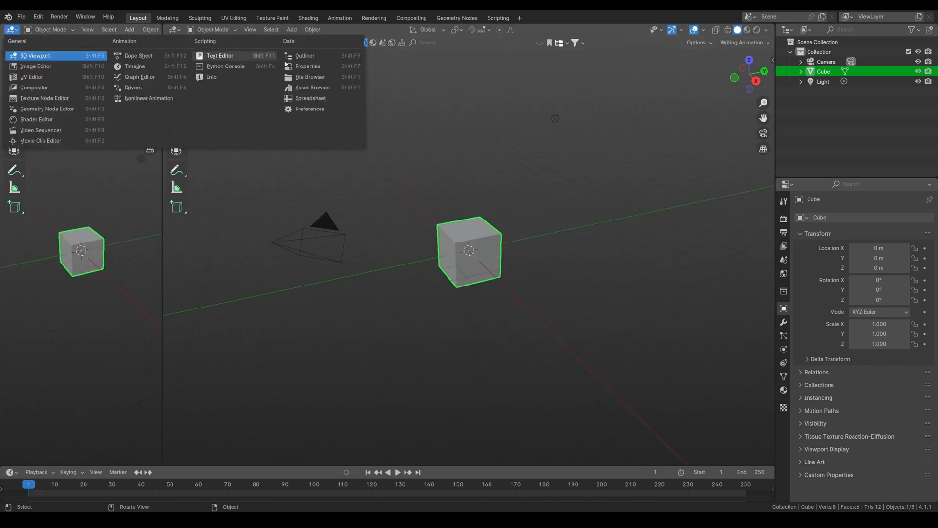
{"action": "left_click", "coordinate": [317, 91]}
{"action": "left_click_drag", "start_coordinate": [163, 97], "coordinate": [248, 98]}
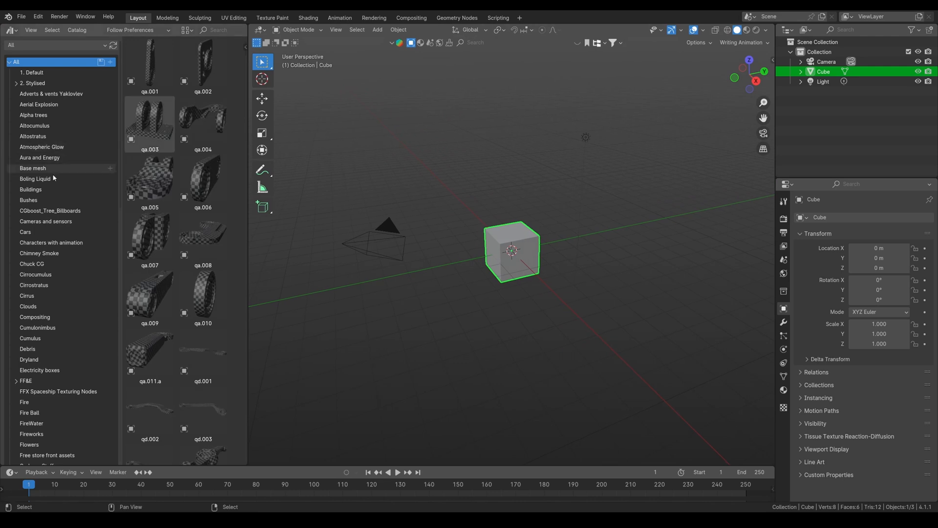
Show the kb3d_neocity.blender.native library in the Asset Browser and find its building assets.
{"action": "left_click", "coordinate": [64, 45]}
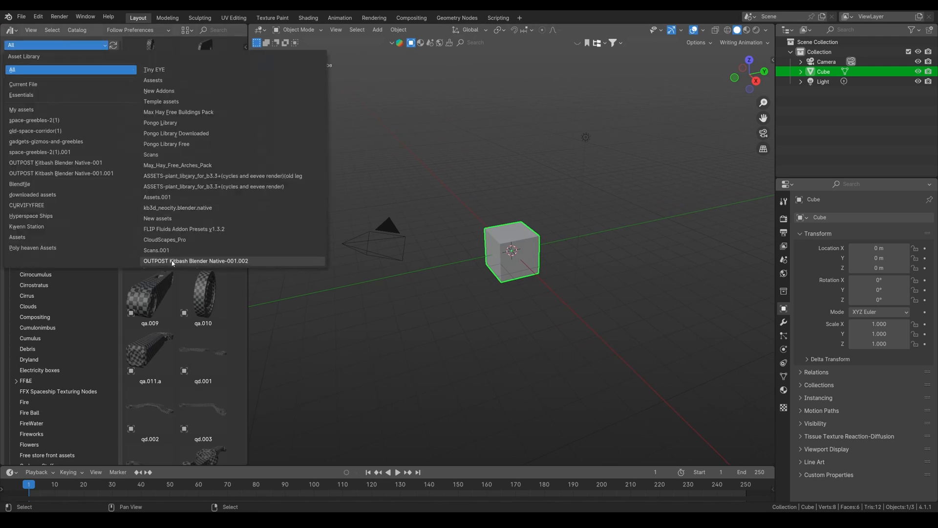
{"action": "left_click", "coordinate": [177, 207]}
{"action": "scroll", "coordinate": [169, 344], "scroll_direction": "down", "scroll_amount": 10}
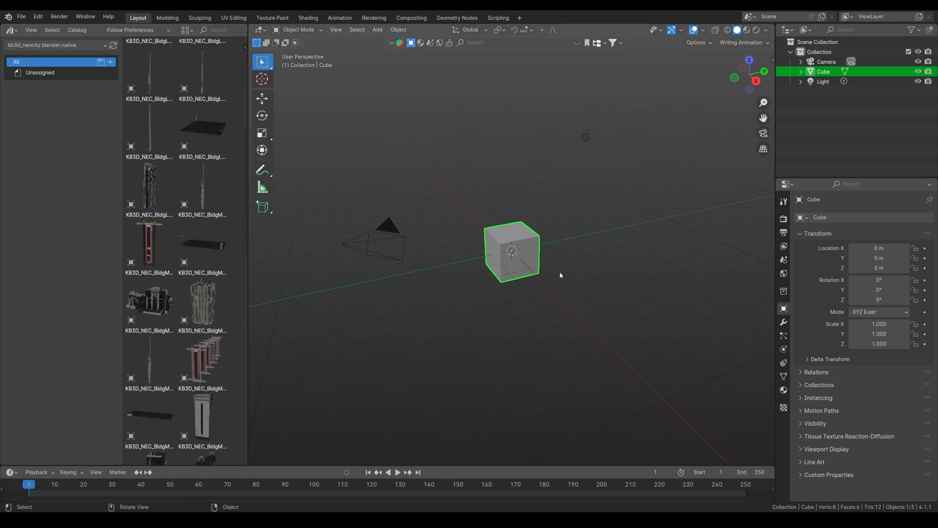
Delete all default objects from the scene and place the KB3D_NEC_BldgMD_B apartment building at the world origin.
{"action": "key", "text": "a"}
{"action": "key", "text": "Delete"}
{"action": "key", "text": "KP_1"}
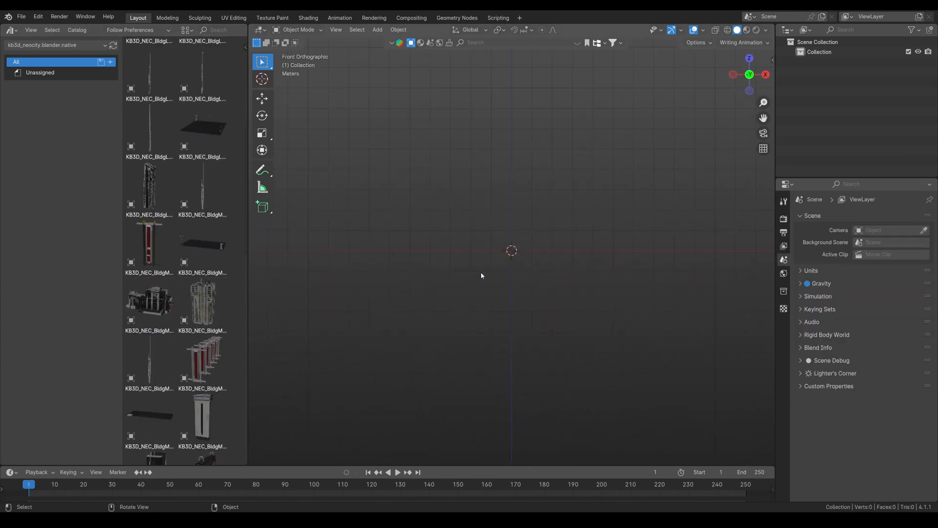
{"action": "left_click_drag", "start_coordinate": [202, 303], "coordinate": [506, 254]}
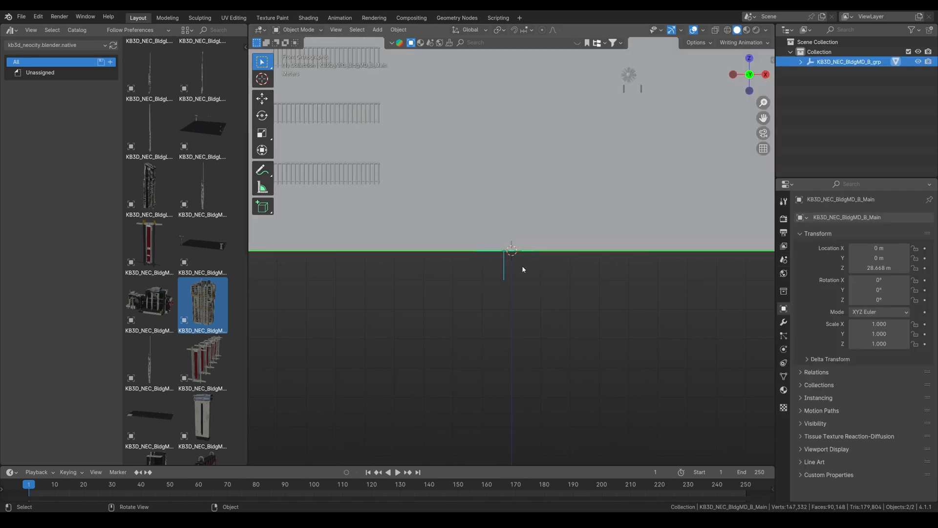
{"action": "key", "text": "KP_Decimal"}
{"action": "scroll", "coordinate": [540, 293], "scroll_direction": "up", "scroll_amount": 3}
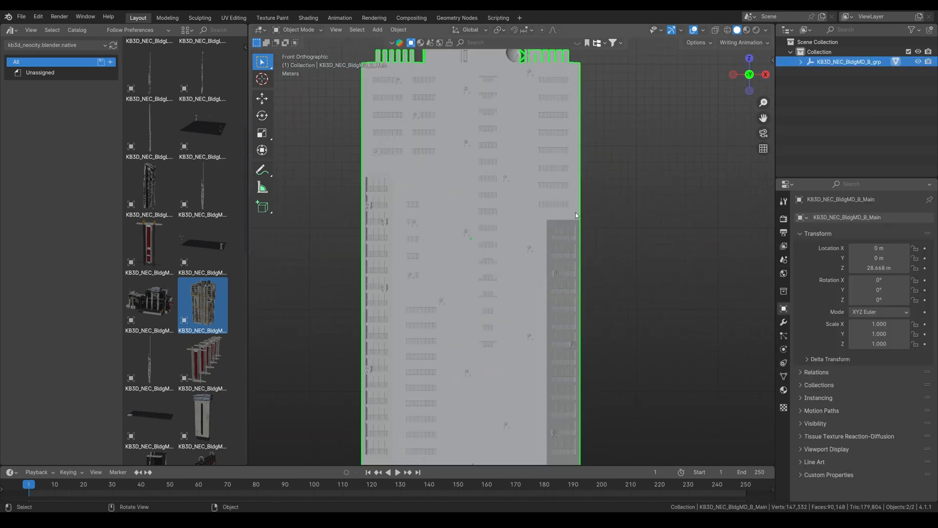
Examine the building's rooftop, including its antennas and water tank, from the front and from several angles.
{"action": "middle_click_drag", "start_coordinate": [575, 215], "coordinate": [611, 288]}
{"action": "key", "text": "KP_1"}
{"action": "scroll", "coordinate": [534, 332], "scroll_direction": "up", "scroll_amount": 5}
{"action": "scroll", "coordinate": [611, 288], "scroll_direction": "down", "scroll_amount": 6}
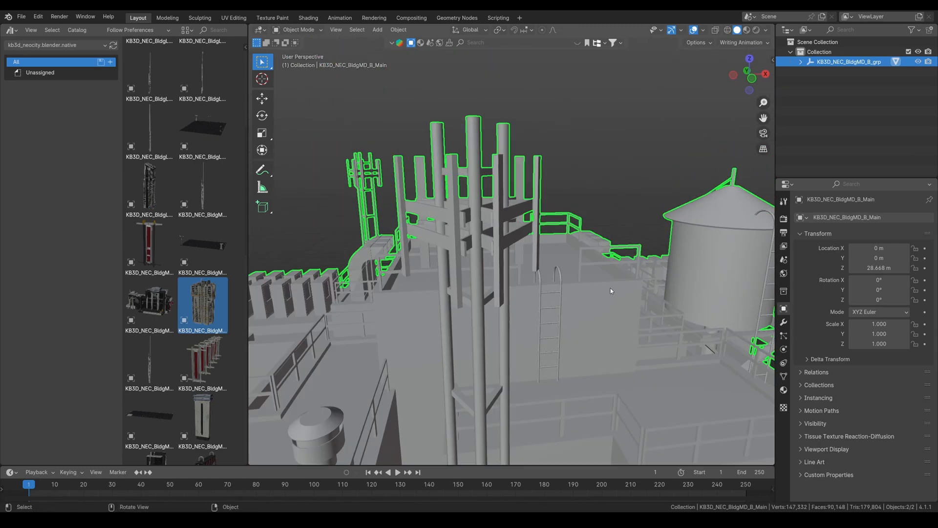
{"action": "key", "text": "r"}
{"action": "key", "text": "z"}
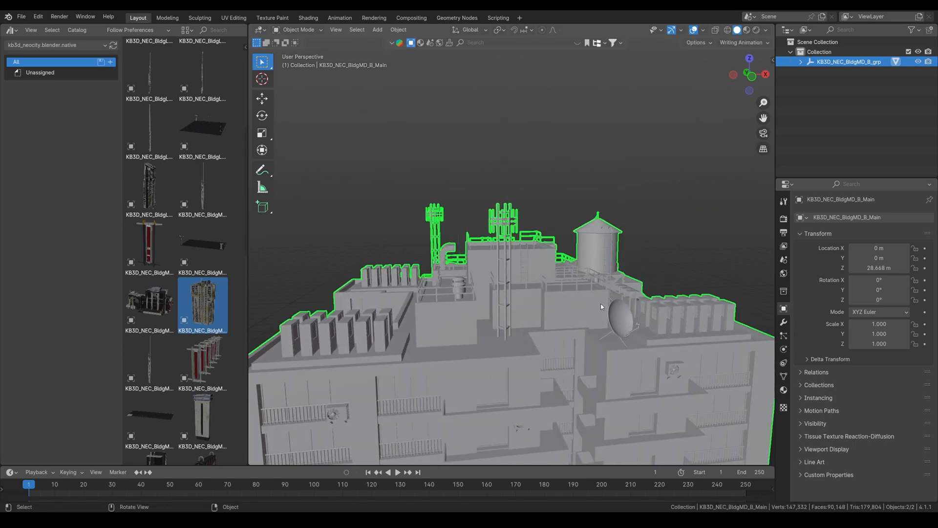
{"action": "key", "text": "KP_1"}
{"action": "scroll", "coordinate": [602, 312], "scroll_direction": "up", "scroll_amount": 3}
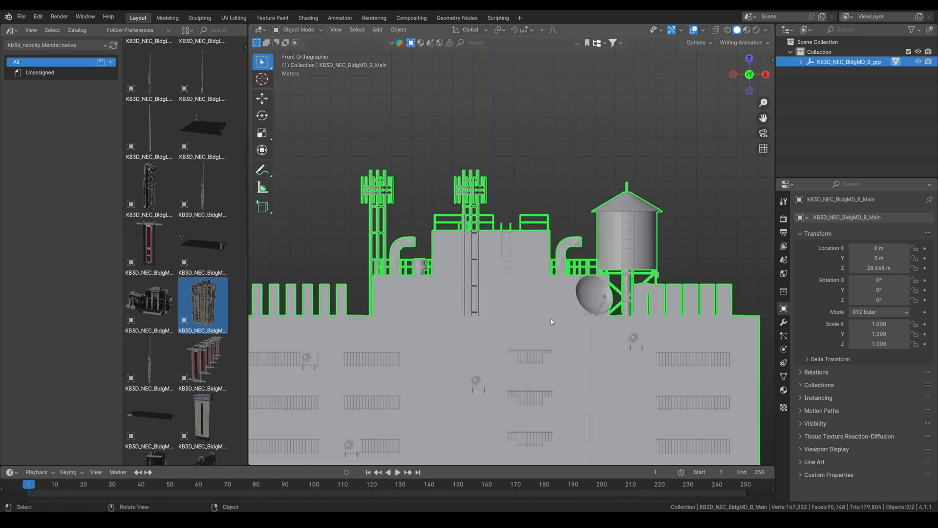
{"action": "middle_click_drag", "start_coordinate": [550, 318], "coordinate": [540, 326]}
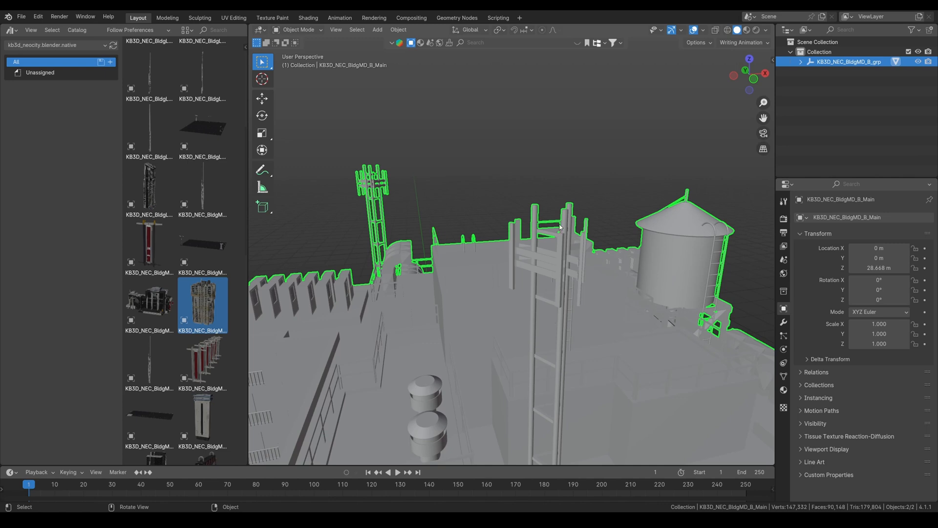
{"action": "middle_click_drag", "start_coordinate": [520, 256], "coordinate": [530, 240]}
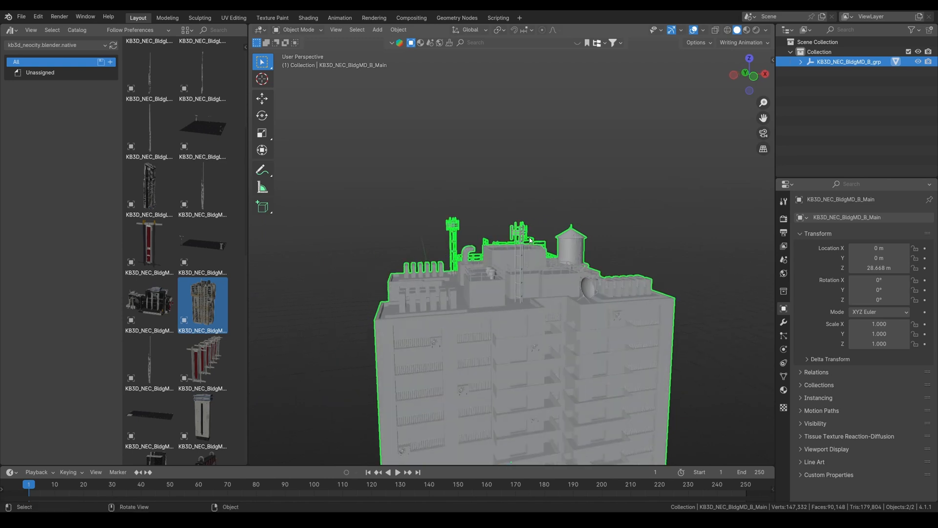
Add a human meta-rig armature to the scene as a scale reference for the building.
{"action": "key", "text": "KP_1"}
{"action": "key", "text": "shift+a"}
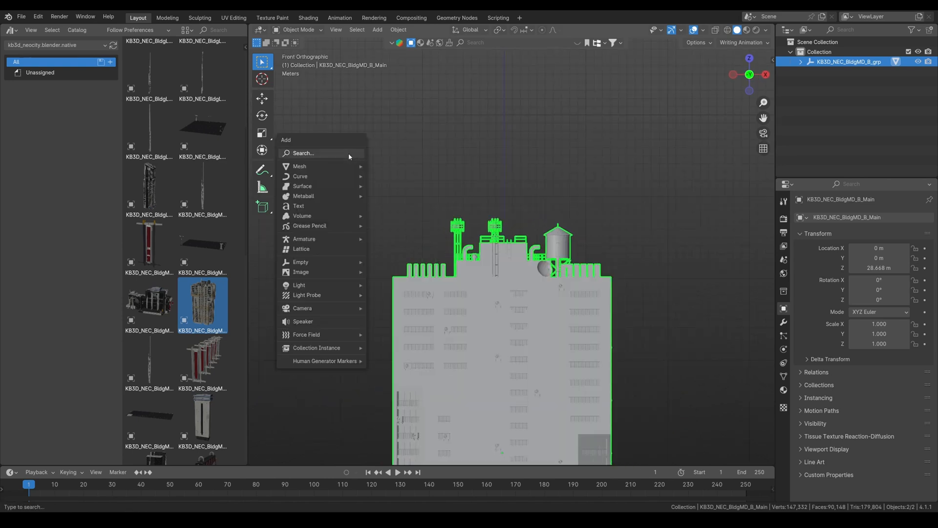
{"action": "mouse_move", "coordinate": [316, 168]}
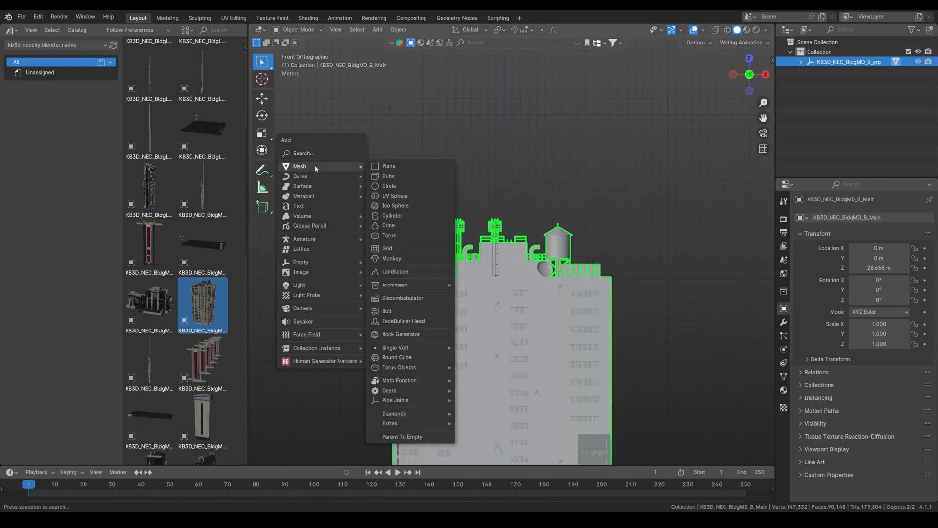
{"action": "mouse_move", "coordinate": [315, 239]}
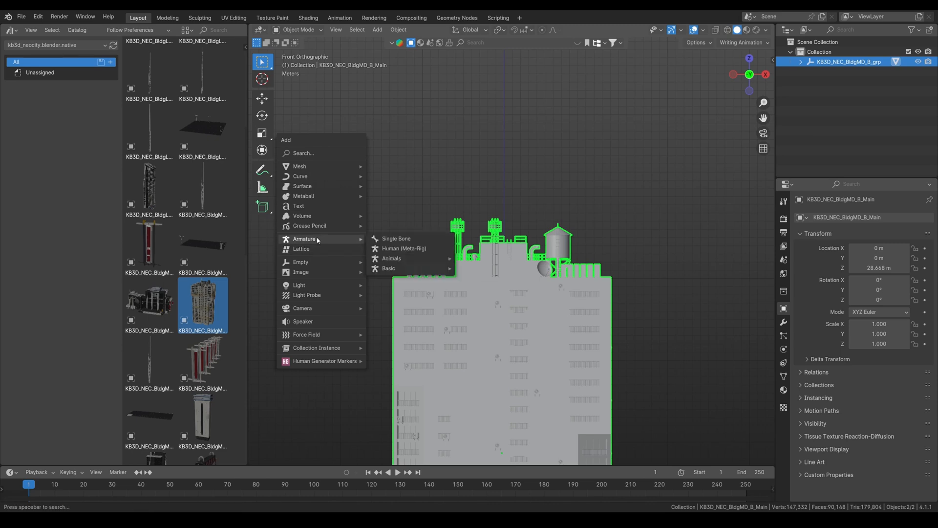
{"action": "left_click", "coordinate": [389, 249]}
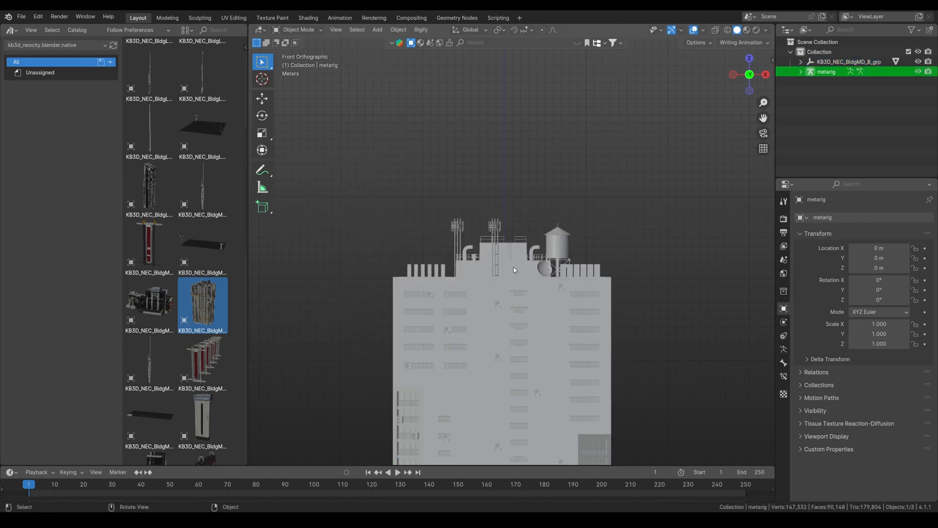
Turn on snapping and move the metarig from the building's base up onto its rooftop.
{"action": "middle_click_drag", "start_coordinate": [514, 268], "coordinate": [525, 293]}
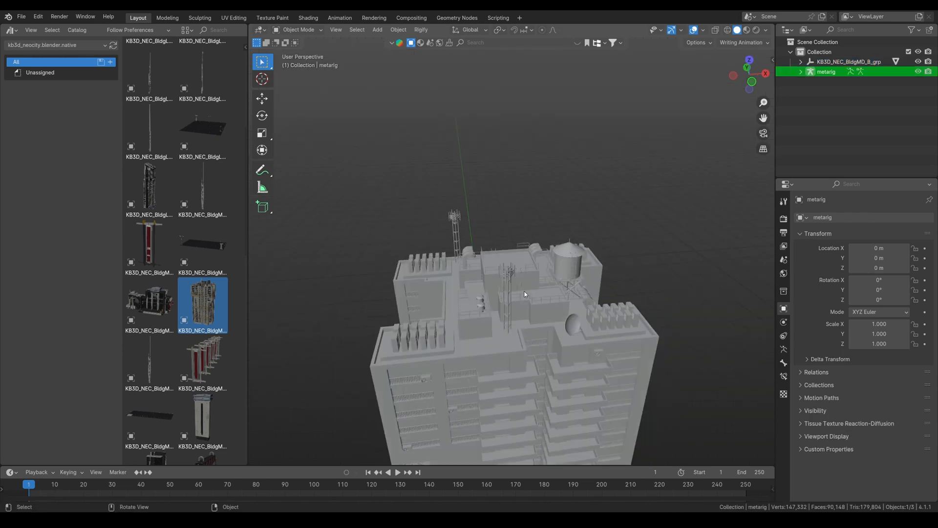
{"action": "left_click", "coordinate": [532, 30]}
{"action": "left_click", "coordinate": [506, 107]}
{"action": "key", "text": "g"}
{"action": "left_click", "coordinate": [517, 259]}
{"action": "scroll", "coordinate": [532, 256], "scroll_direction": "up", "scroll_amount": 3}
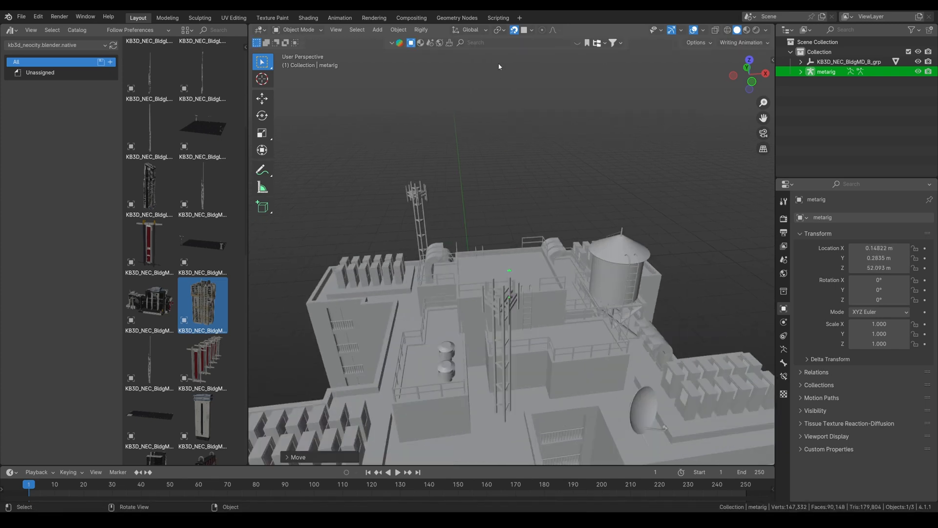
Turn off snapping and raise the metarig along Z to about 53.95 m so it stands on the highest roof block.
{"action": "left_click", "coordinate": [513, 30]}
{"action": "key", "text": "g"}
{"action": "key", "text": "z"}
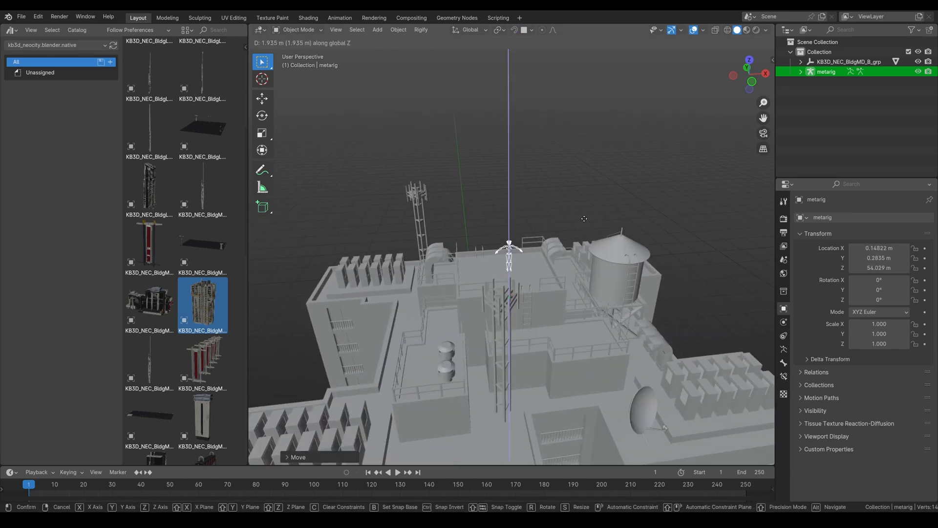
{"action": "left_click", "coordinate": [584, 219]}
{"action": "scroll", "coordinate": [580, 237], "scroll_direction": "down", "scroll_amount": 3}
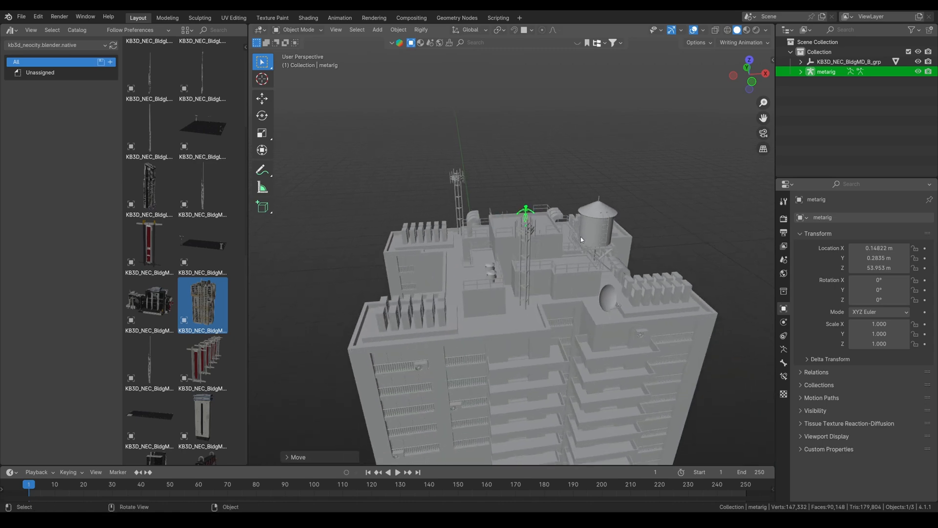
{"action": "scroll", "coordinate": [576, 240], "scroll_direction": "up", "scroll_amount": 2}
{"action": "scroll", "coordinate": [576, 240], "scroll_direction": "down", "scroll_amount": 3}
{"action": "key", "text": "KP_1"}
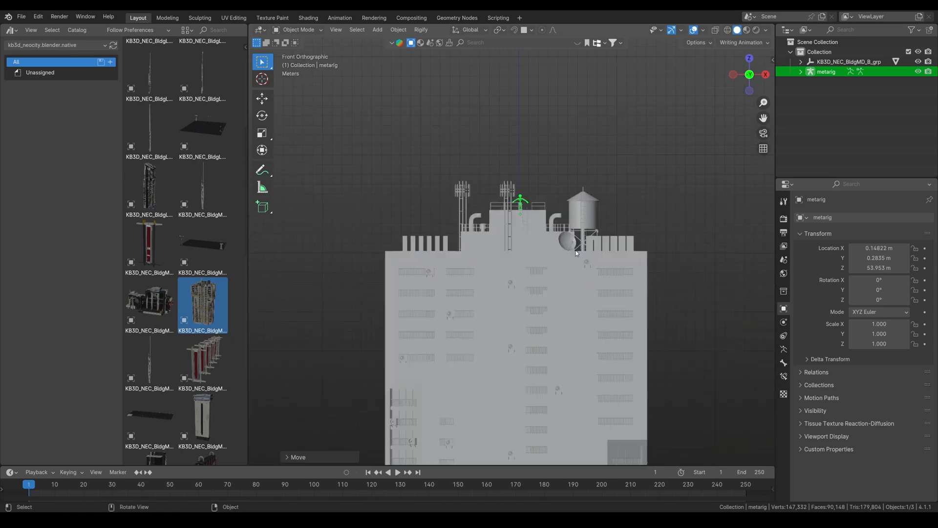
Rotate the KB3D_NEC_BldgMD_B building around the Z axis to about -16.6°.
{"action": "left_click", "coordinate": [535, 277]}
{"action": "scroll", "coordinate": [547, 263], "scroll_direction": "up", "scroll_amount": 3}
{"action": "middle_click_drag", "start_coordinate": [555, 251], "coordinate": [688, 251]}
{"action": "key", "text": "r"}
{"action": "key", "text": "z"}
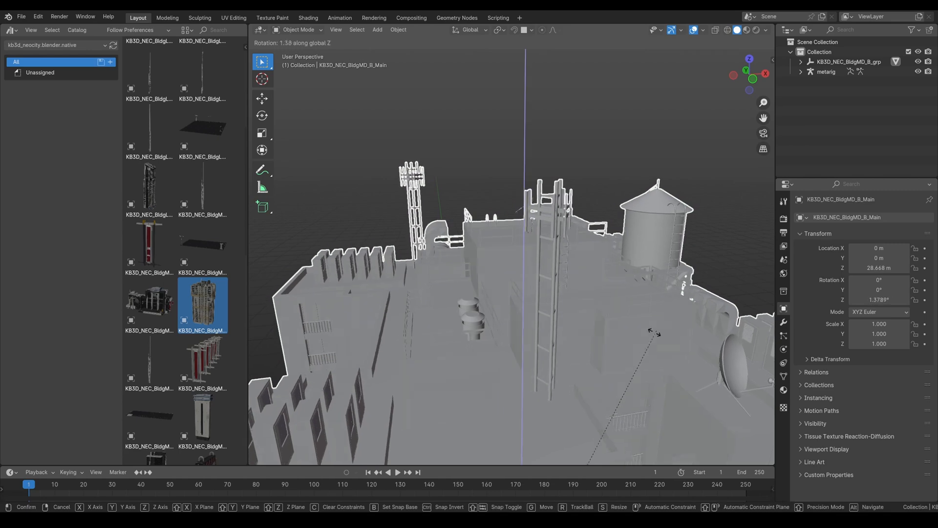
{"action": "left_click", "coordinate": [691, 301]}
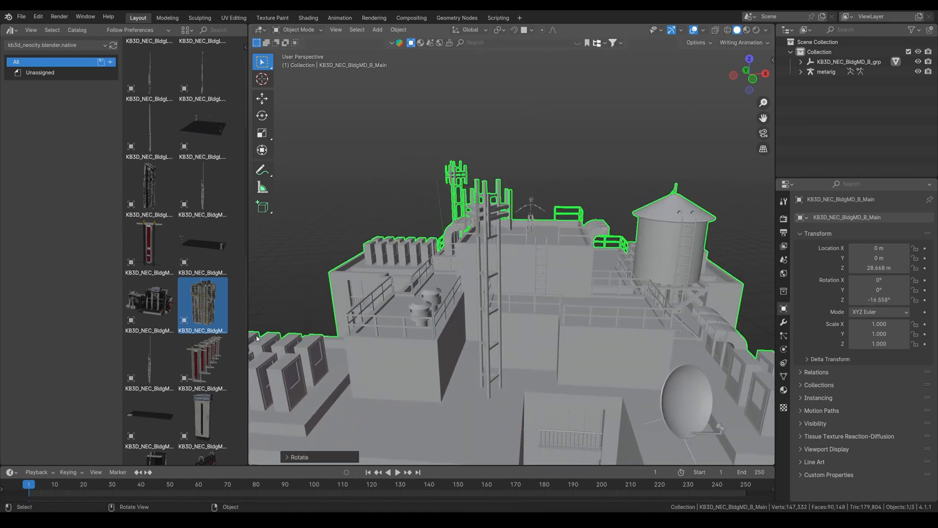
Check the metarig's placement on the roof and rotate the building further around Z to about -27.3°, leaving nothing selected.
{"action": "left_click", "coordinate": [529, 165]}
{"action": "scroll", "coordinate": [550, 189], "scroll_direction": "up", "scroll_amount": 5}
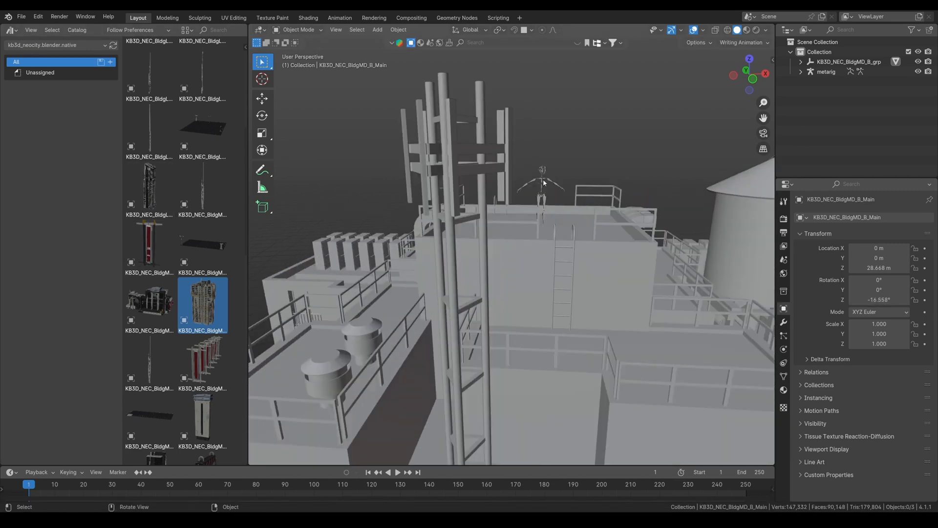
{"action": "middle_click_drag", "start_coordinate": [550, 189], "coordinate": [534, 196]}
{"action": "left_click", "coordinate": [541, 194]}
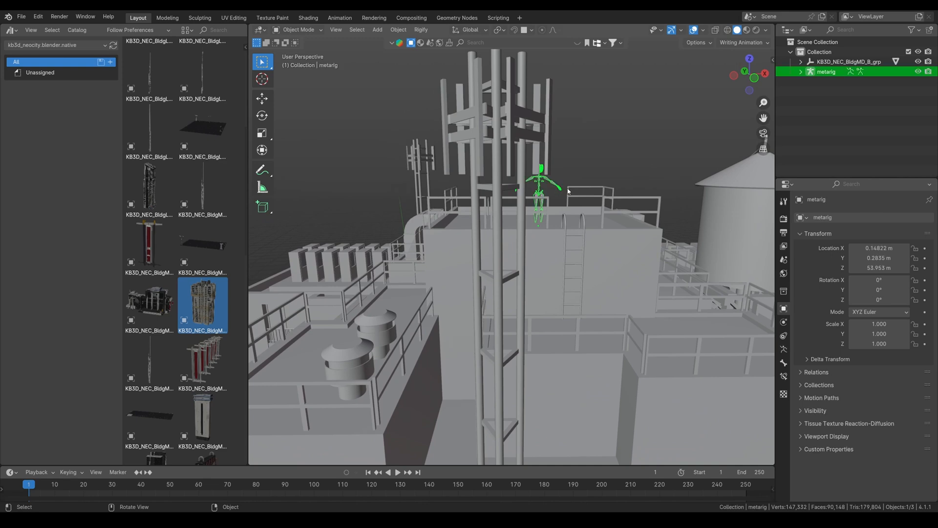
{"action": "scroll", "coordinate": [562, 202], "scroll_direction": "down", "scroll_amount": 5}
{"action": "left_click", "coordinate": [584, 211]}
{"action": "key", "text": "r"}
{"action": "key", "text": "z"}
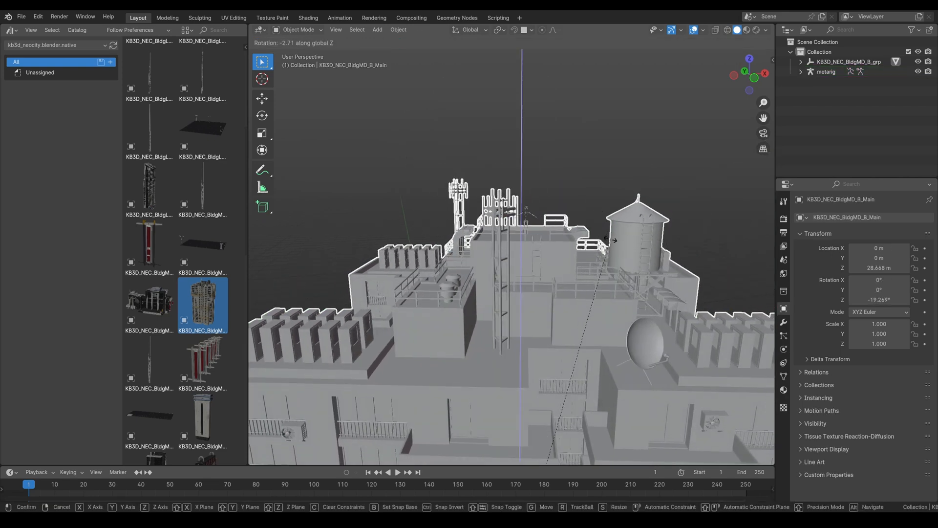
{"action": "left_click", "coordinate": [583, 174]}
{"action": "left_click", "coordinate": [549, 178]}
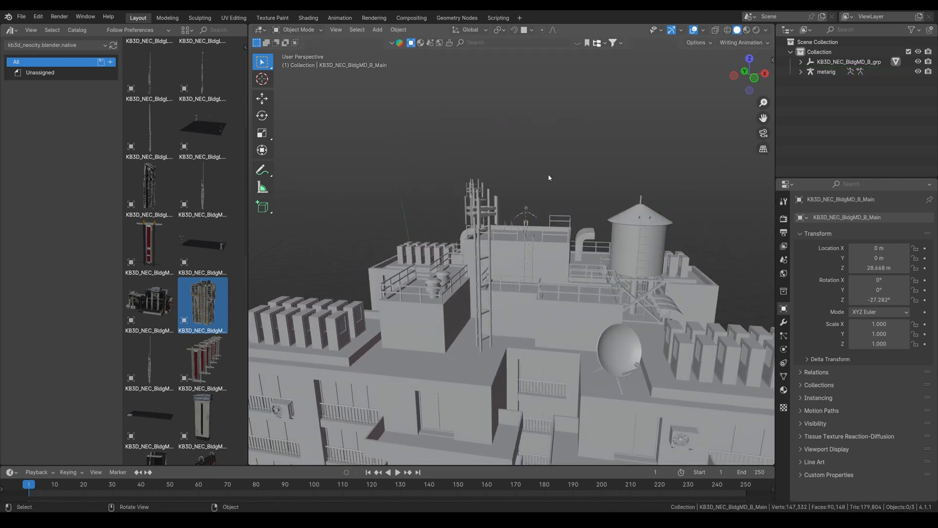
Add a camera to the scene.
{"action": "key", "text": "shift+a"}
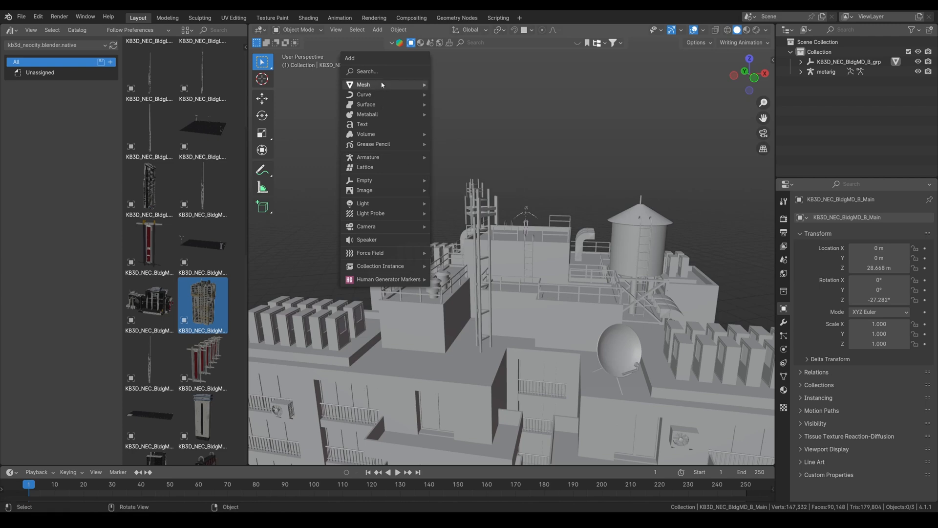
{"action": "mouse_move", "coordinate": [382, 86]}
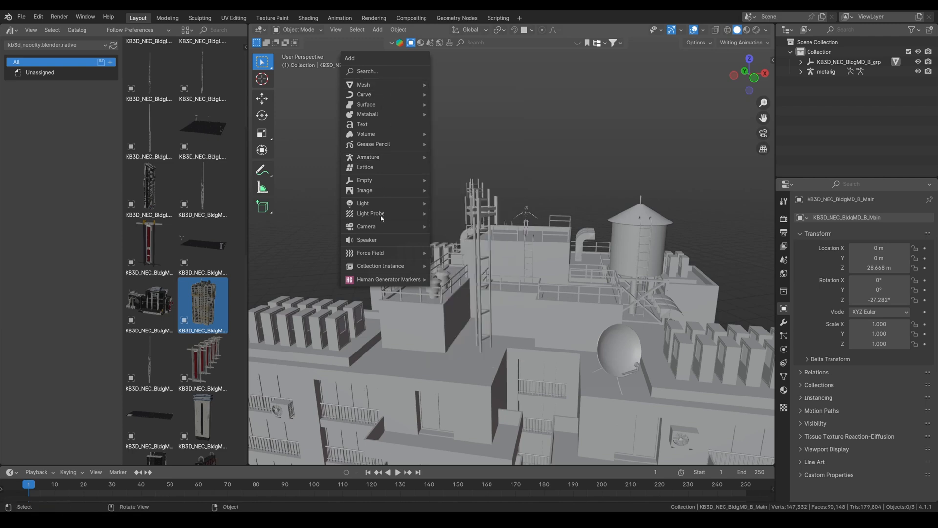
{"action": "mouse_move", "coordinate": [379, 228]}
{"action": "left_click", "coordinate": [454, 230]}
{"action": "mouse_move", "coordinate": [512, 253]}
{"action": "middle_mouse_down"}
{"action": "mouse_move", "coordinate": [527, 232]}
{"action": "mouse_move", "coordinate": [510, 271]}
{"action": "middle_mouse_up"}
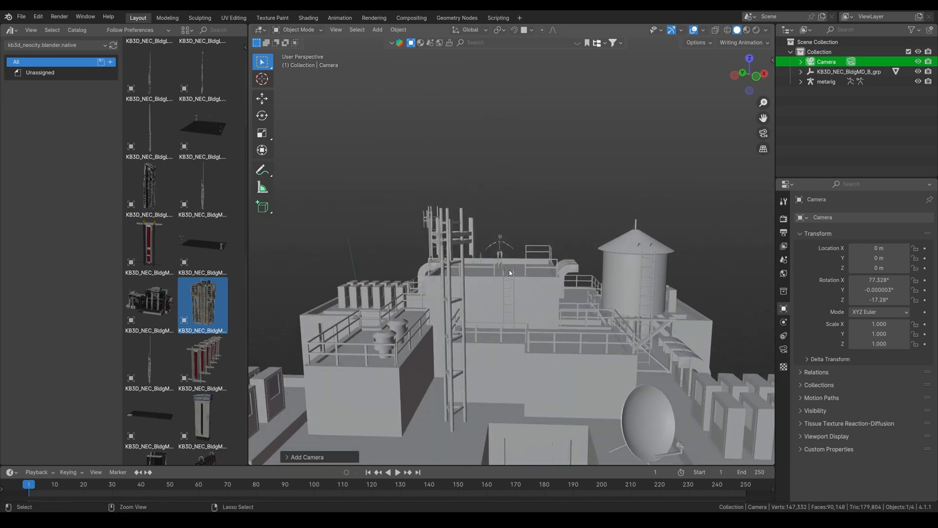
Examine the building and its rooftop from several angles to find a viewpoint for the camera.
{"action": "key", "text": "ctrl+space"}
{"action": "key", "text": "KP_0"}
{"action": "key", "text": "KP_0"}
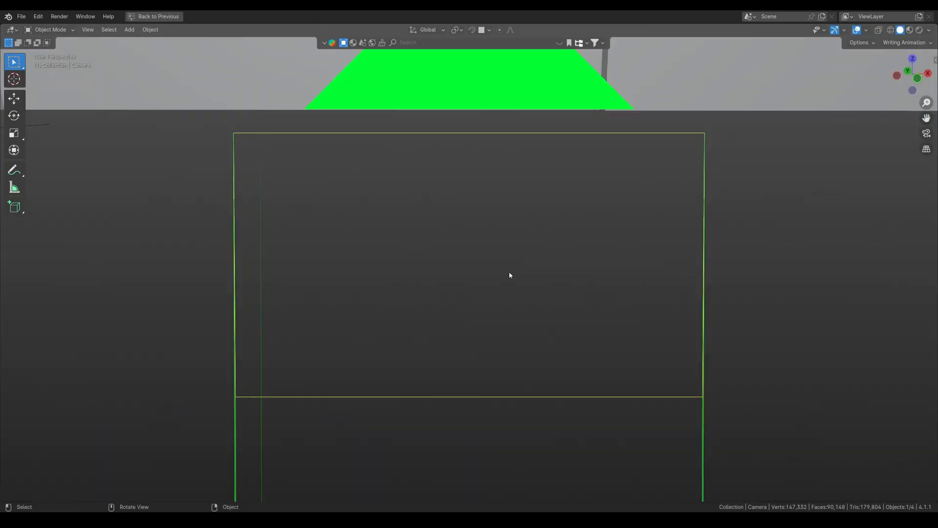
{"action": "scroll", "coordinate": [514, 254], "scroll_direction": "down", "scroll_amount": 4}
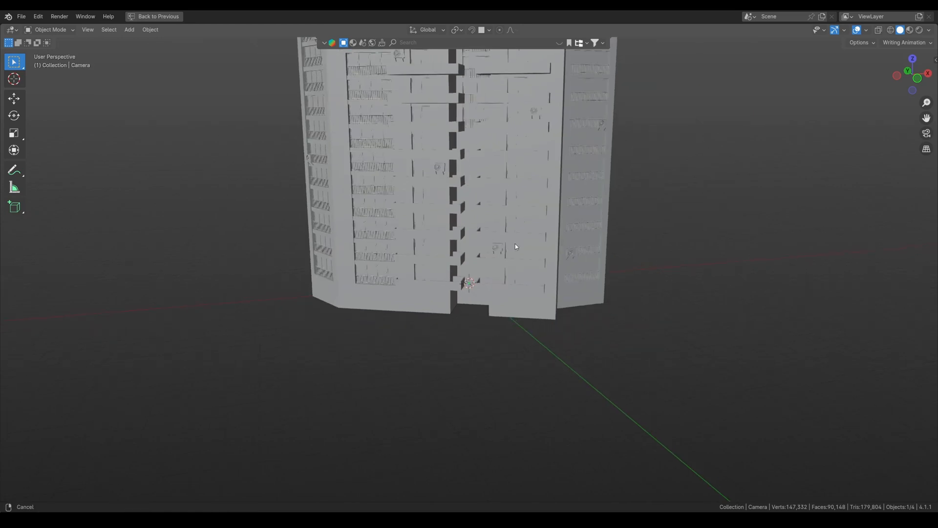
{"action": "middle_click_drag", "start_coordinate": [515, 243], "coordinate": [513, 321]}
{"action": "key", "text": "ctrl+space"}
{"action": "middle_click_drag", "start_coordinate": [521, 232], "coordinate": [515, 453]}
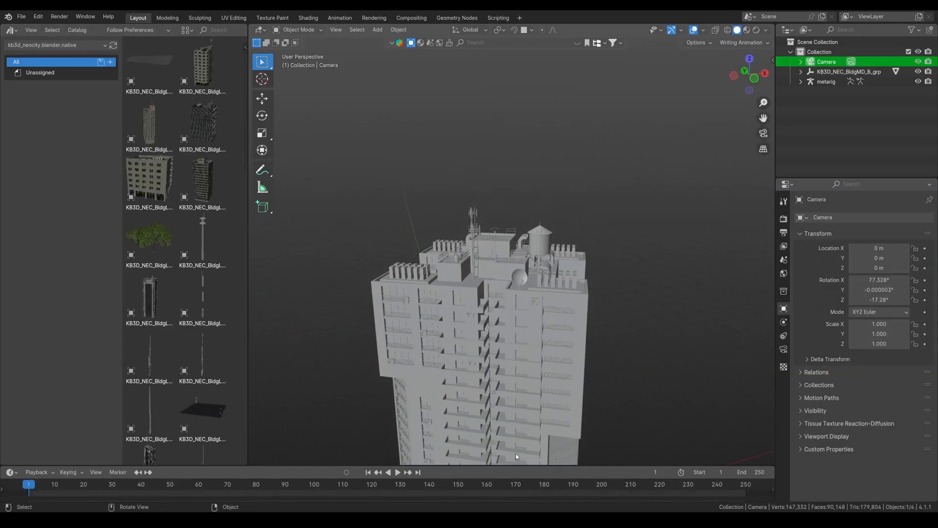
{"action": "scroll", "coordinate": [522, 359], "scroll_direction": "up", "scroll_amount": 6}
{"action": "middle_click_drag", "start_coordinate": [517, 386], "coordinate": [533, 317]}
{"action": "scroll", "coordinate": [530, 310], "scroll_direction": "up", "scroll_amount": 2}
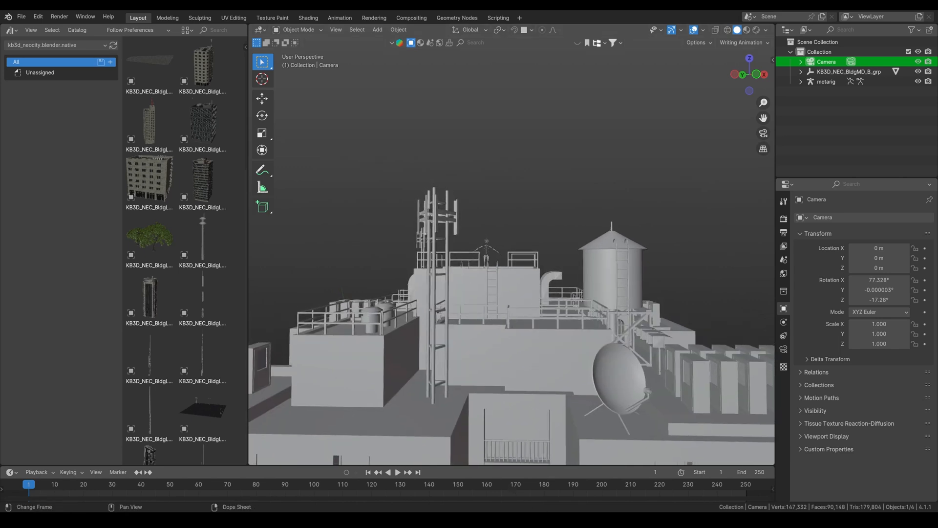
{"action": "middle_click_drag", "start_coordinate": [527, 415], "coordinate": [492, 370]}
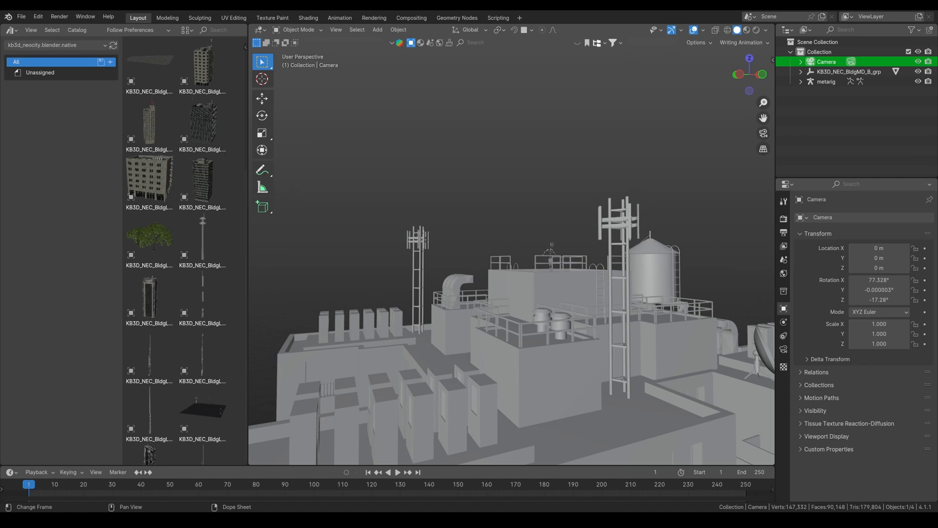
Rotate the building by -90° around the Z axis and deselect it.
{"action": "left_click", "coordinate": [578, 348]}
{"action": "key", "text": "r"}
{"action": "key", "text": "z"}
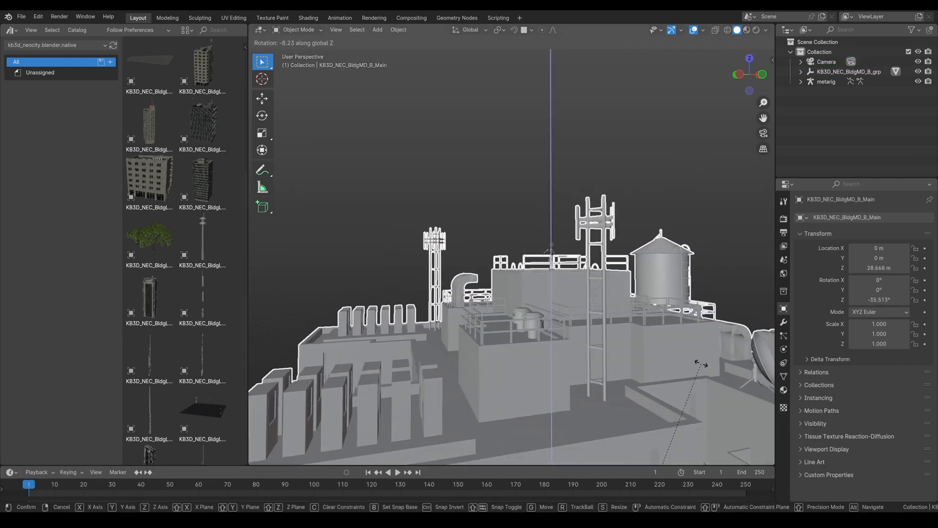
{"action": "type", "text": "90-"}
{"action": "key", "text": "Return"}
{"action": "key", "text": "alt+a"}
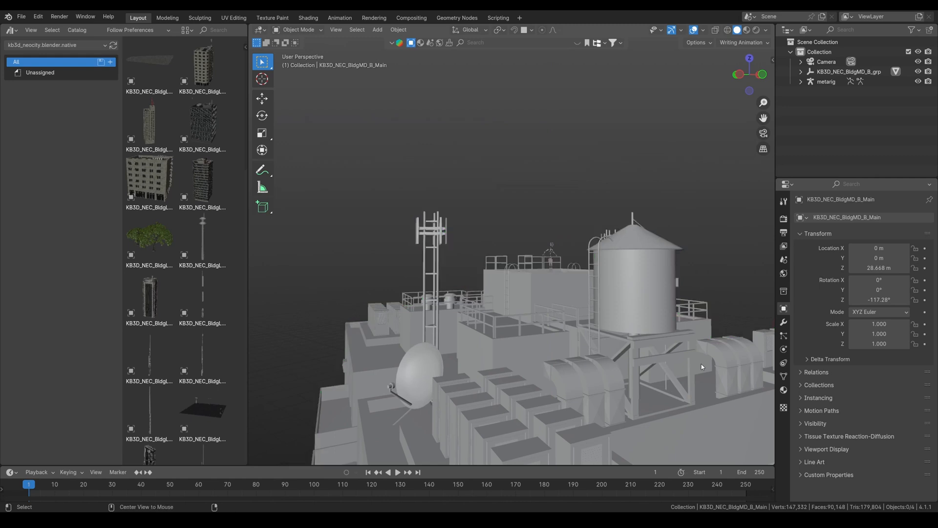
Rotate the metarig on the roof by 90° around Z, and turn it further to about 115°.
{"action": "scroll", "coordinate": [631, 292], "scroll_direction": "up", "scroll_amount": 3}
{"action": "scroll", "coordinate": [631, 291], "scroll_direction": "up", "scroll_amount": 3}
{"action": "left_click", "coordinate": [617, 249]}
{"action": "scroll", "coordinate": [616, 249], "scroll_direction": "down", "scroll_amount": 3}
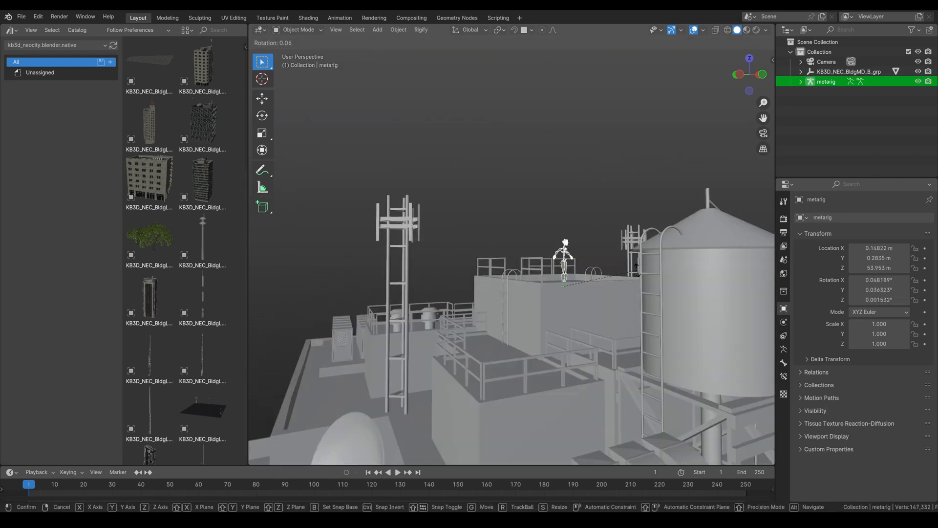
{"action": "key", "text": "r"}
{"action": "key", "text": "z"}
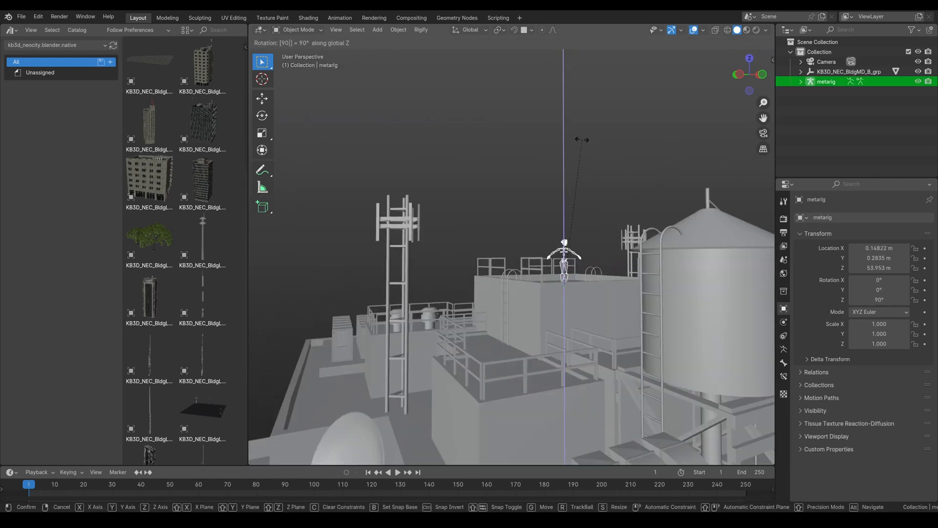
{"action": "key", "text": "Return"}
{"action": "key", "text": "r"}
{"action": "key", "text": "z"}
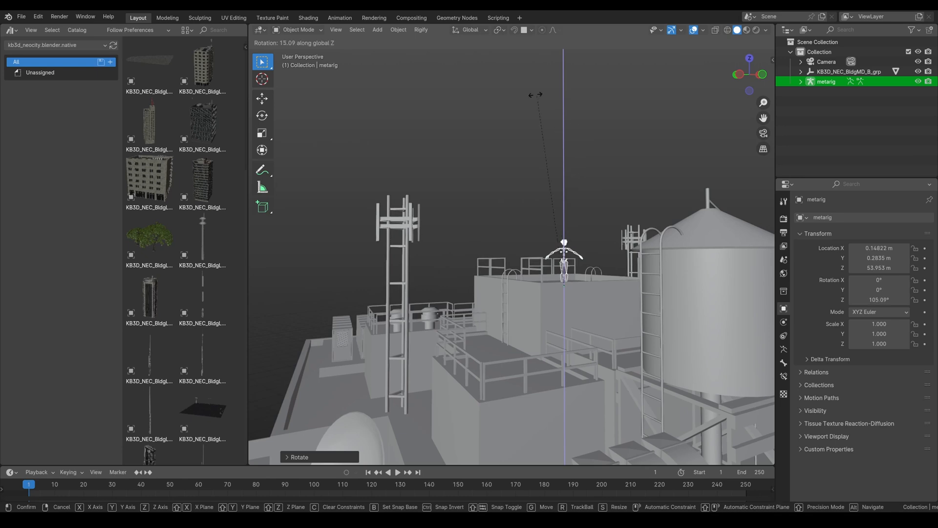
{"action": "key", "text": "Return"}
Align the camera to the current rooftop view and set the render resolution to 1080 × 1080 px.
{"action": "key", "text": "ctrl+alt+KP_0"}
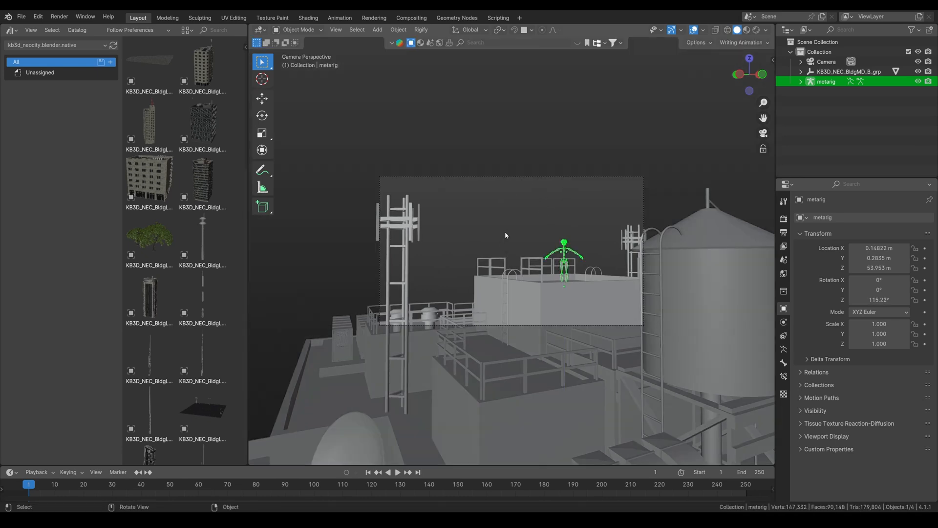
{"action": "left_click", "coordinate": [537, 176]}
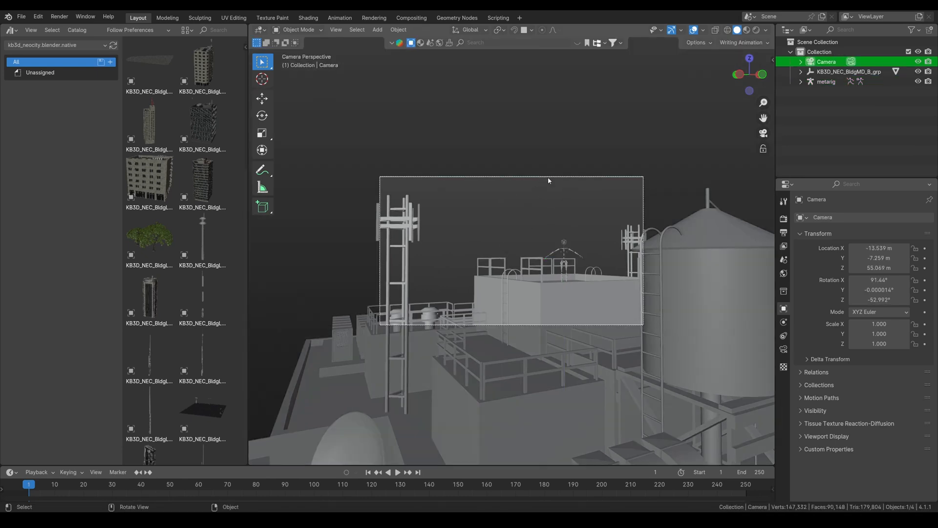
{"action": "left_click", "coordinate": [788, 235]}
{"action": "left_click_drag", "start_coordinate": [882, 229], "coordinate": [882, 237]}
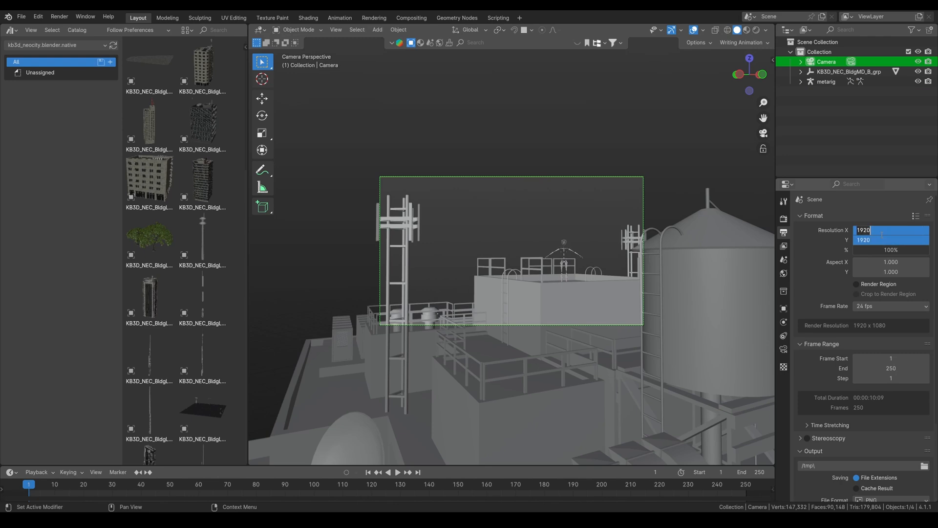
{"action": "key", "text": "Return"}
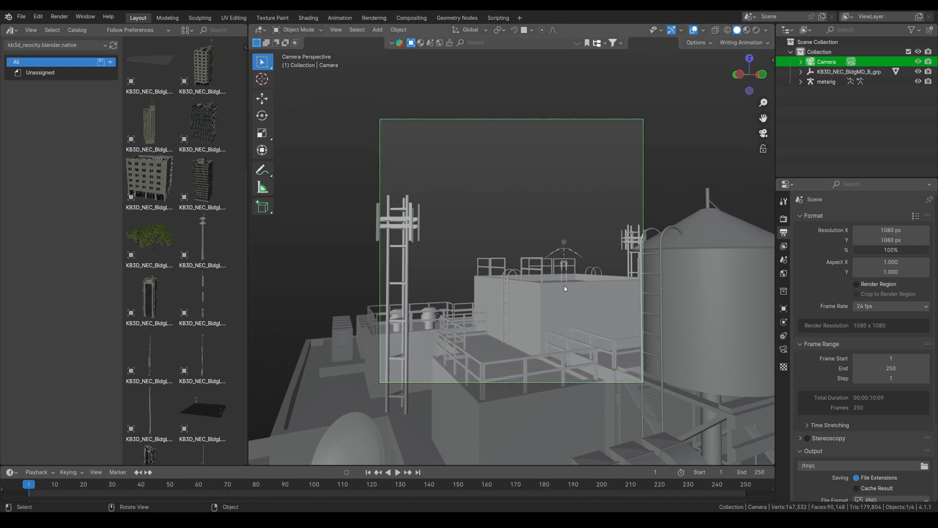
Pull the camera back along its local Z axis to fit more of the rooftop into the frame.
{"action": "key", "text": "g"}
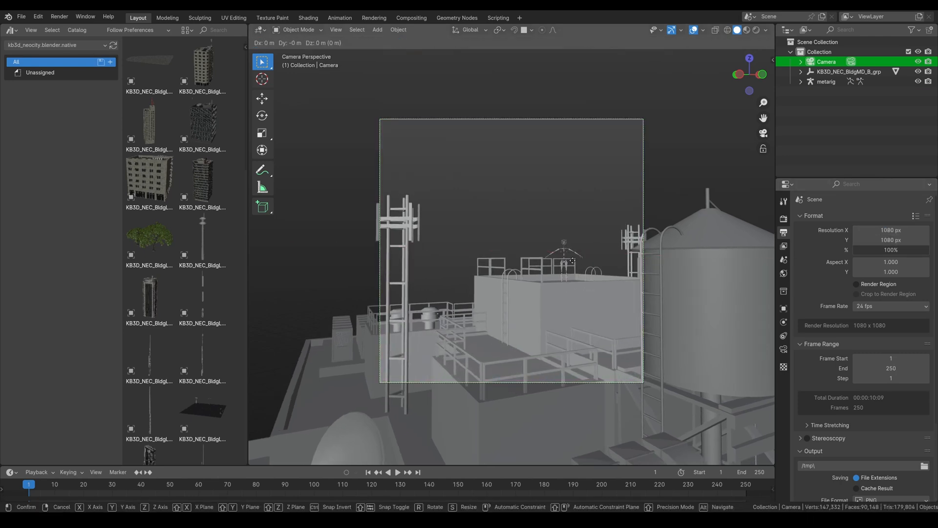
{"action": "key", "text": "z"}
{"action": "key", "text": "z"}
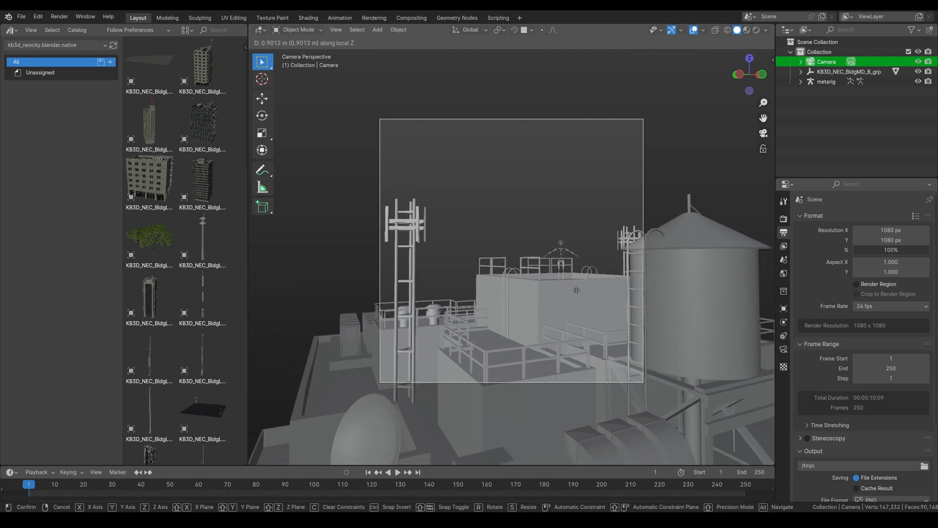
{"action": "left_click", "coordinate": [576, 293]}
Tilt the camera slightly upward around its local X axis so more sky fills the square frame.
{"action": "key", "text": "r"}
{"action": "key", "text": "x"}
{"action": "key", "text": "x"}
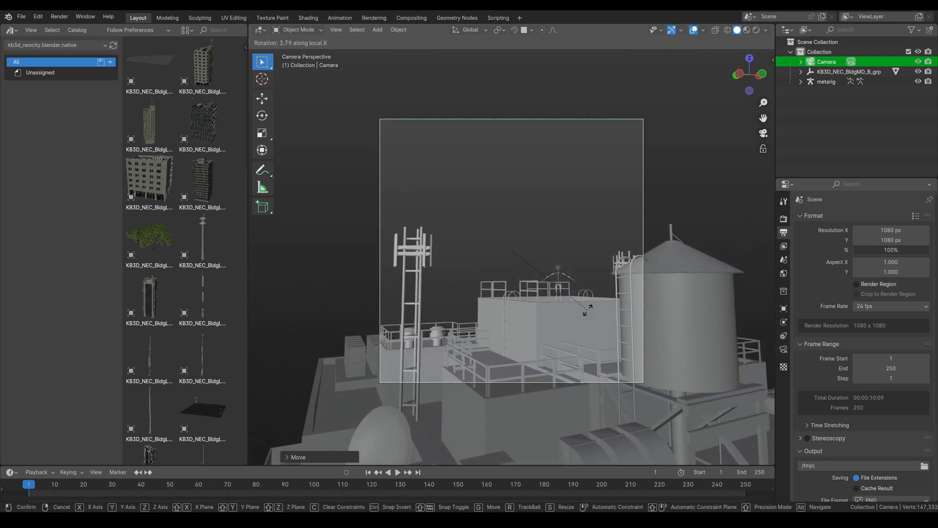
{"action": "left_click", "coordinate": [585, 308]}
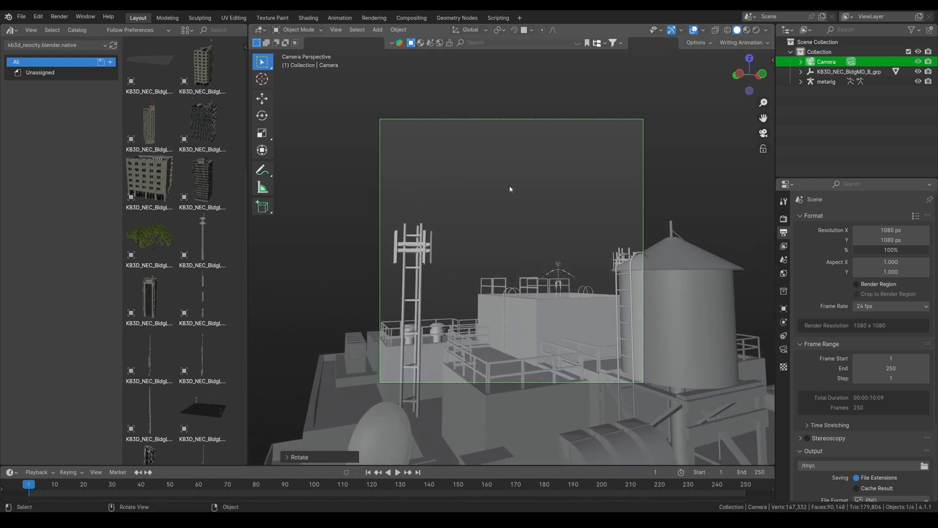
{"action": "scroll", "coordinate": [477, 290], "scroll_direction": "up", "scroll_amount": 1}
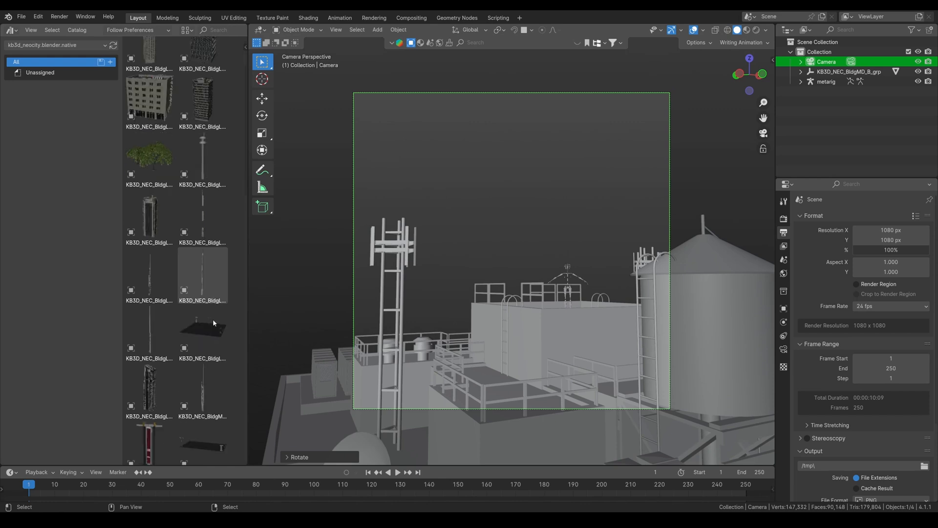
Add the KB3D_NEC_BldgLG_C tower from the asset library and move it back into the camera frame behind the rooftop.
{"action": "scroll", "coordinate": [206, 311], "scroll_direction": "down", "scroll_amount": 3}
{"action": "scroll", "coordinate": [446, 266], "scroll_direction": "down", "scroll_amount": 3}
{"action": "middle_click_drag", "start_coordinate": [448, 267], "coordinate": [457, 280]}
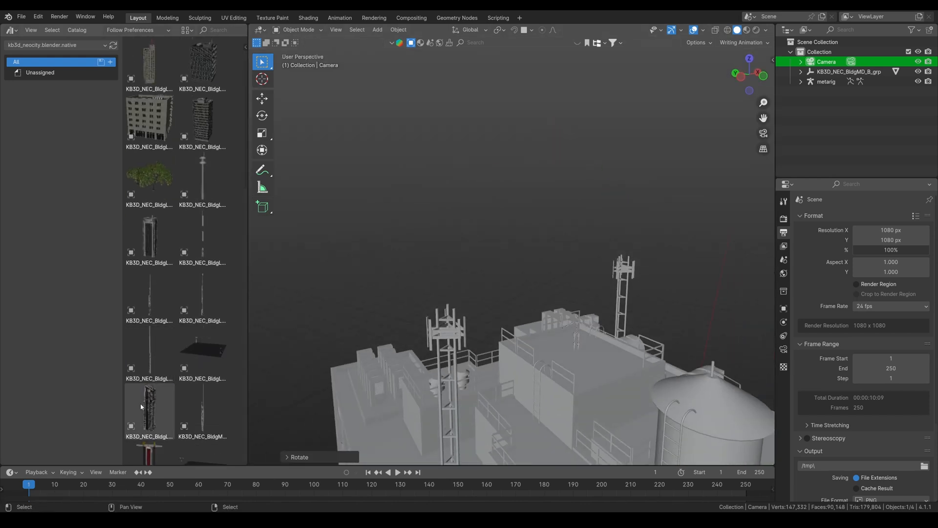
{"action": "left_click_drag", "start_coordinate": [142, 407], "coordinate": [410, 313]}
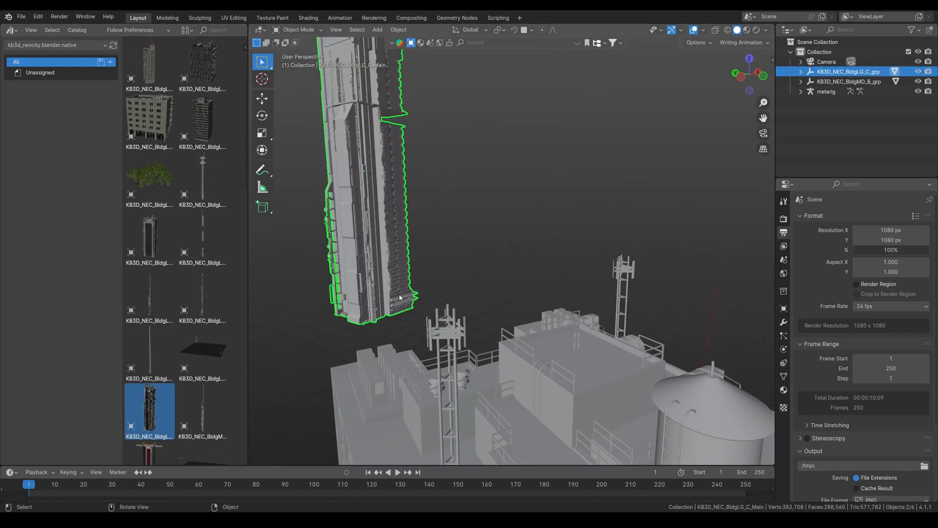
{"action": "key", "text": "KP_0"}
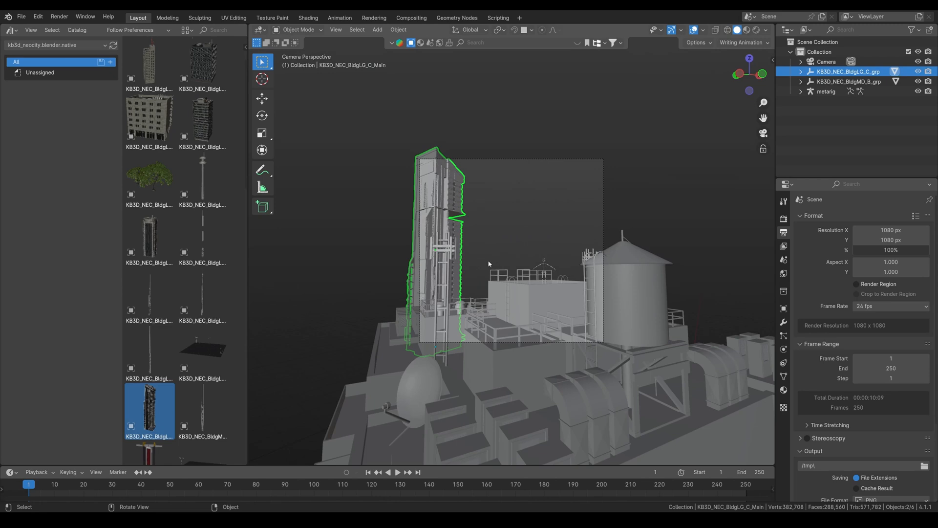
{"action": "key", "text": "g"}
{"action": "left_click", "coordinate": [599, 248]}
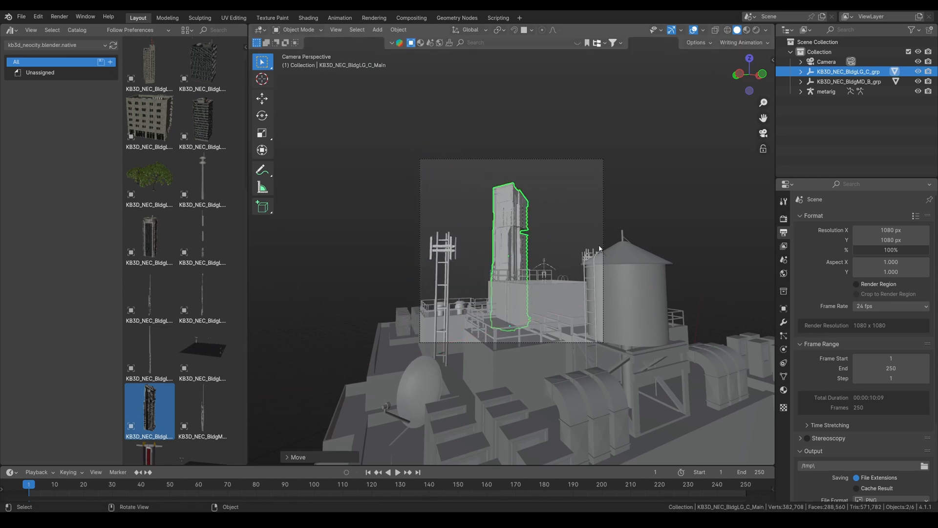
Rotate the KB3D_NEC_BldgLG_C tower to about 325° around Z, move it about 102 m along X, and deselect it.
{"action": "key", "text": "r"}
{"action": "key", "text": "z"}
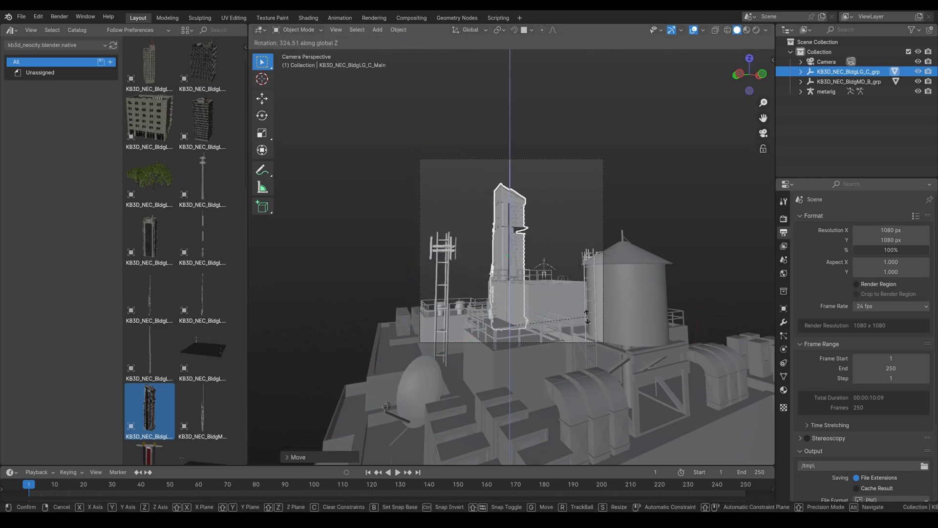
{"action": "left_click", "coordinate": [587, 316]}
{"action": "key", "text": "g"}
{"action": "key", "text": "x"}
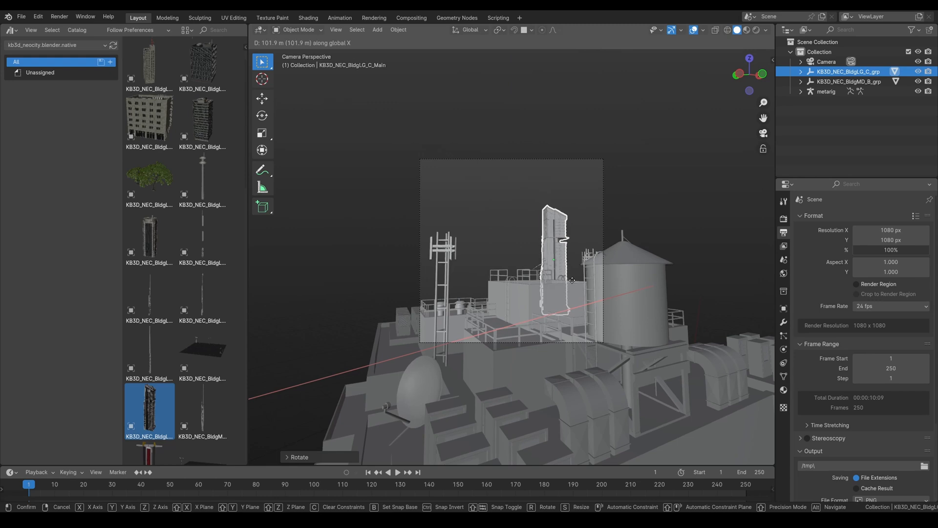
{"action": "left_click", "coordinate": [572, 280]}
{"action": "scroll", "coordinate": [557, 274], "scroll_direction": "up", "scroll_amount": 3}
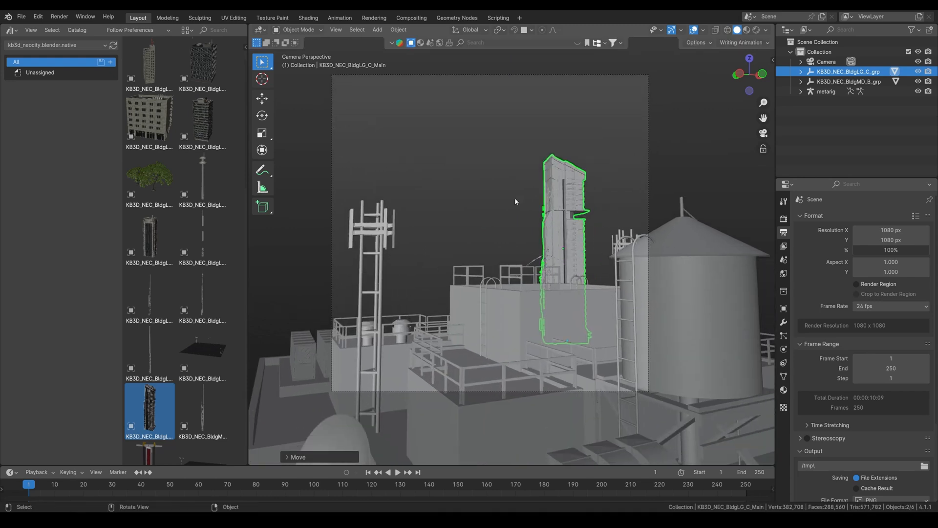
{"action": "left_click", "coordinate": [515, 202]}
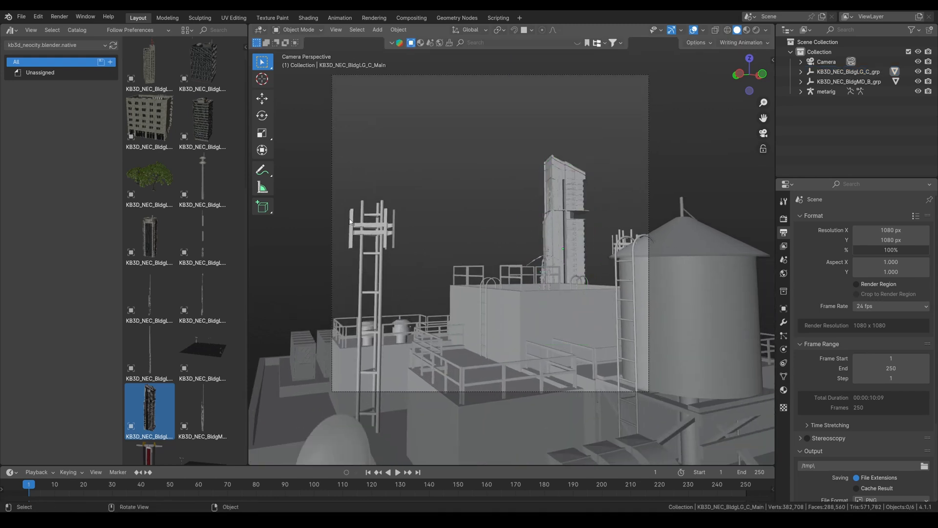
Show the assets of all libraries and open the Max Hay buildings catalog.
{"action": "left_click", "coordinate": [56, 45]}
{"action": "left_click", "coordinate": [68, 69]}
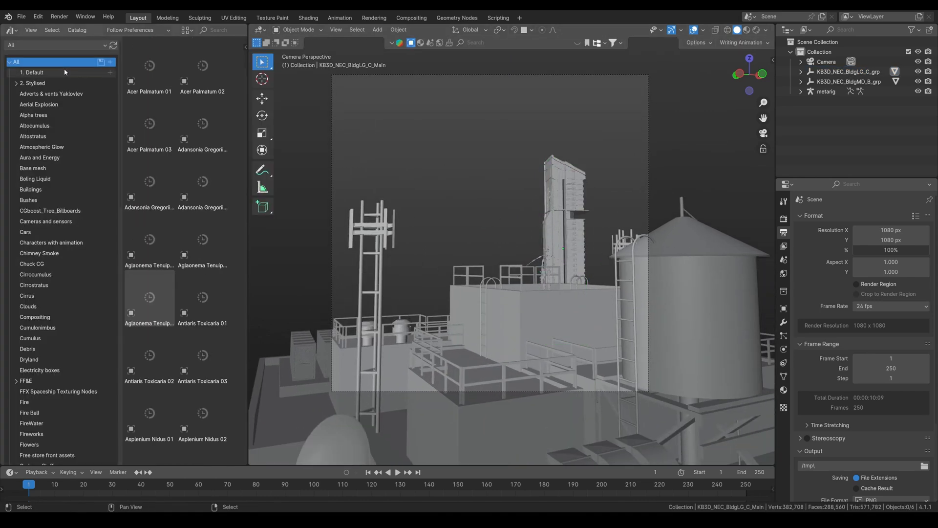
{"action": "scroll", "coordinate": [58, 355], "scroll_direction": "down", "scroll_amount": 8}
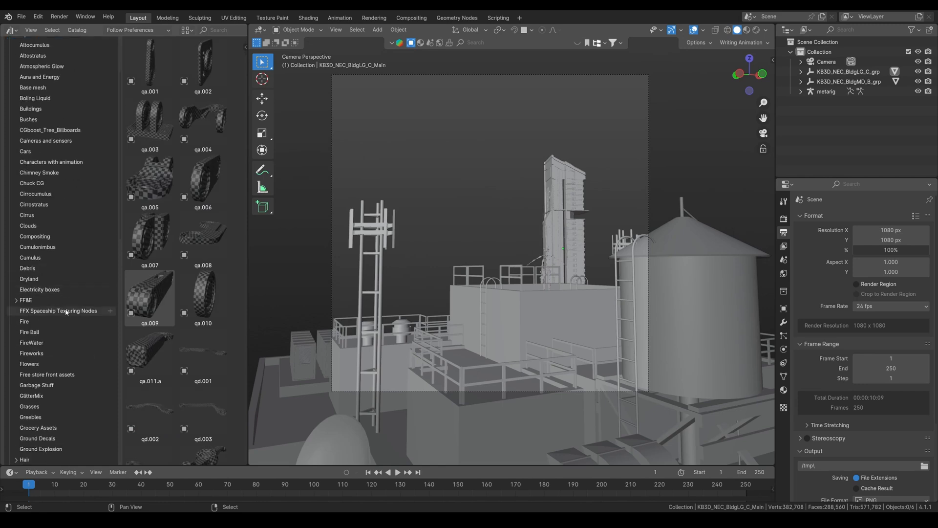
{"action": "scroll", "coordinate": [43, 388], "scroll_direction": "down", "scroll_amount": 4}
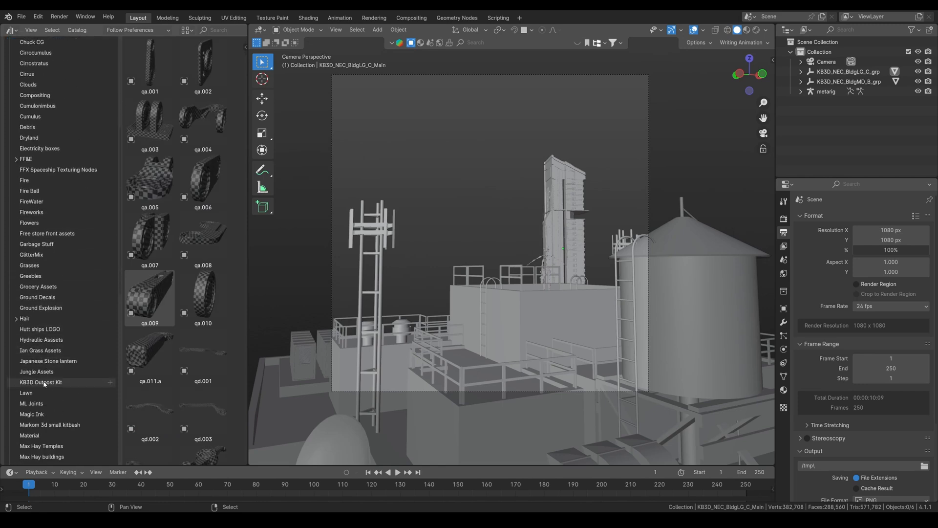
{"action": "left_click", "coordinate": [43, 416]}
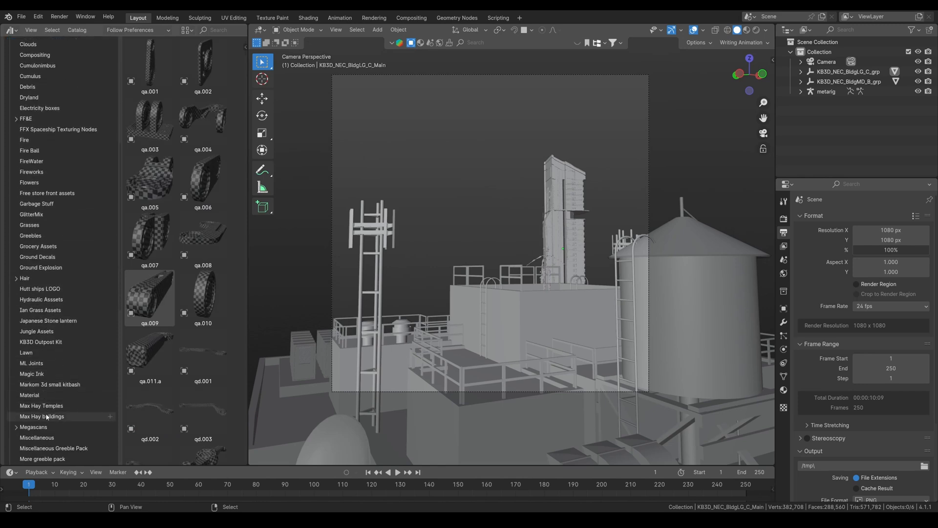
Add the HK Building 1 asset to the scene and clear its location.
{"action": "left_click_drag", "start_coordinate": [148, 133], "coordinate": [422, 259]}
{"action": "middle_click_drag", "start_coordinate": [422, 260], "coordinate": [472, 278]}
{"action": "scroll", "coordinate": [473, 277], "scroll_direction": "down", "scroll_amount": 5}
{"action": "scroll", "coordinate": [481, 283], "scroll_direction": "down", "scroll_amount": 2}
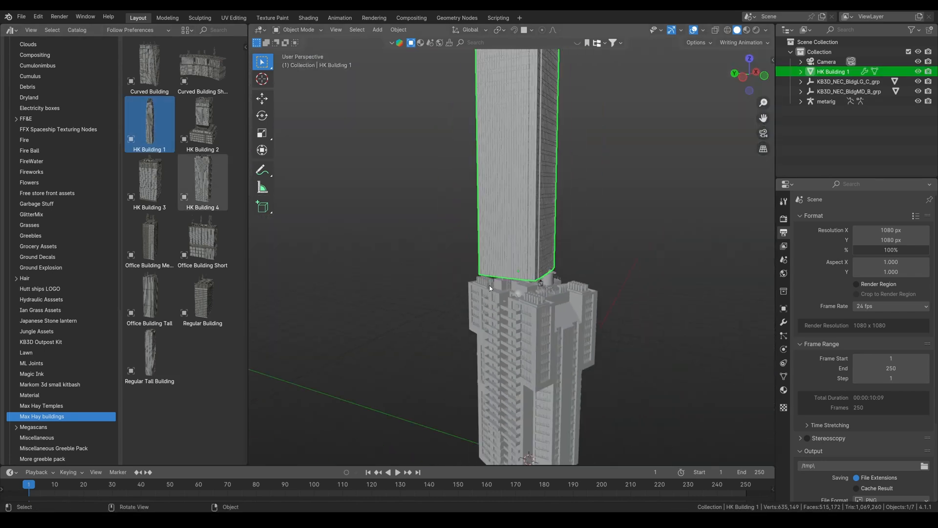
{"action": "key", "text": "alt+g"}
Move HK Building 1 across the ground plane and along Y until it stands behind the antenna mast in the camera frame.
{"action": "key", "text": "g"}
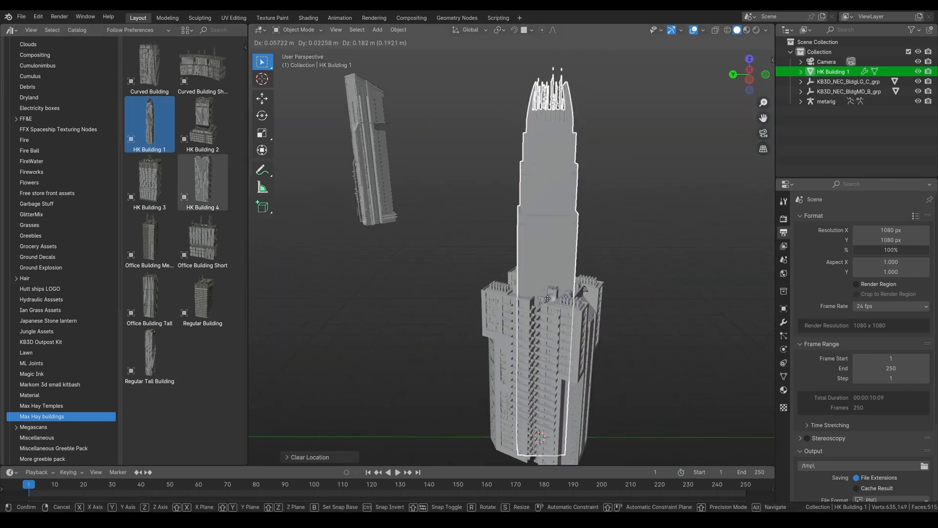
{"action": "key", "text": "shift+z"}
{"action": "left_click", "coordinate": [471, 190]}
{"action": "key", "text": "KP_0"}
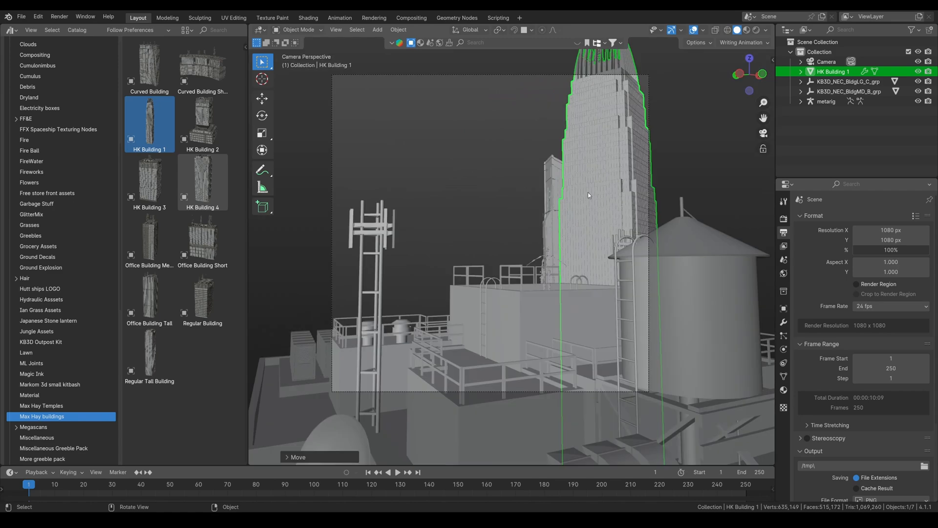
{"action": "key", "text": "g"}
{"action": "key", "text": "y"}
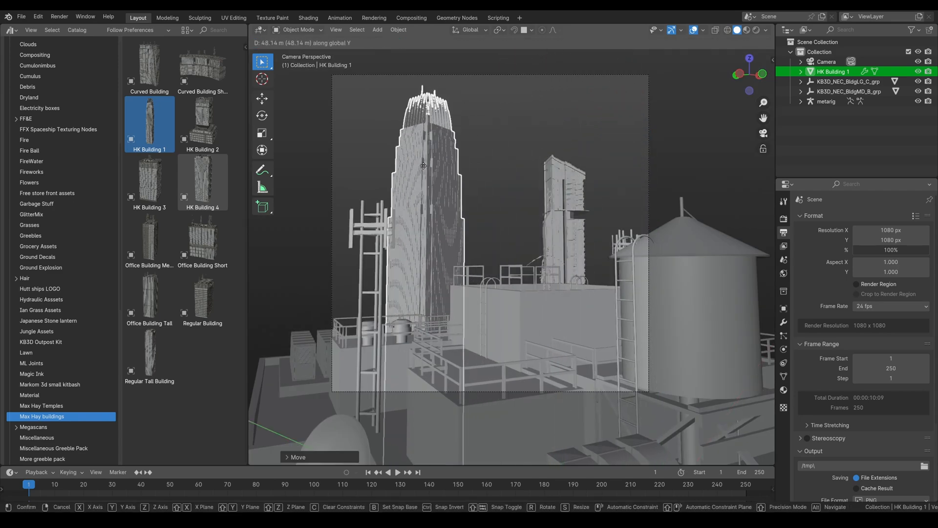
{"action": "left_click", "coordinate": [413, 156]}
{"action": "key", "text": "g"}
{"action": "left_click", "coordinate": [518, 166]}
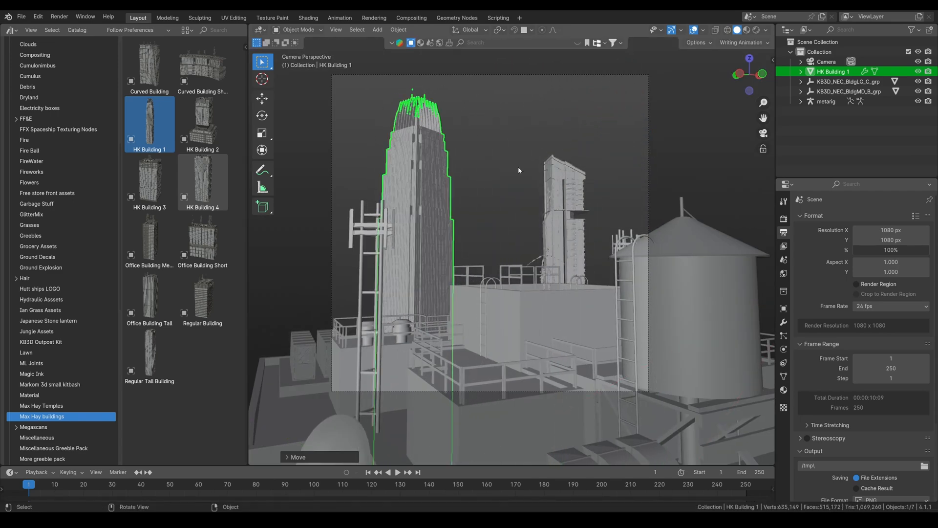
Move HK Building 1 horizontally with Z locked so it stands beyond the rooftop building.
{"action": "middle_click_drag", "start_coordinate": [517, 166], "coordinate": [550, 244]}
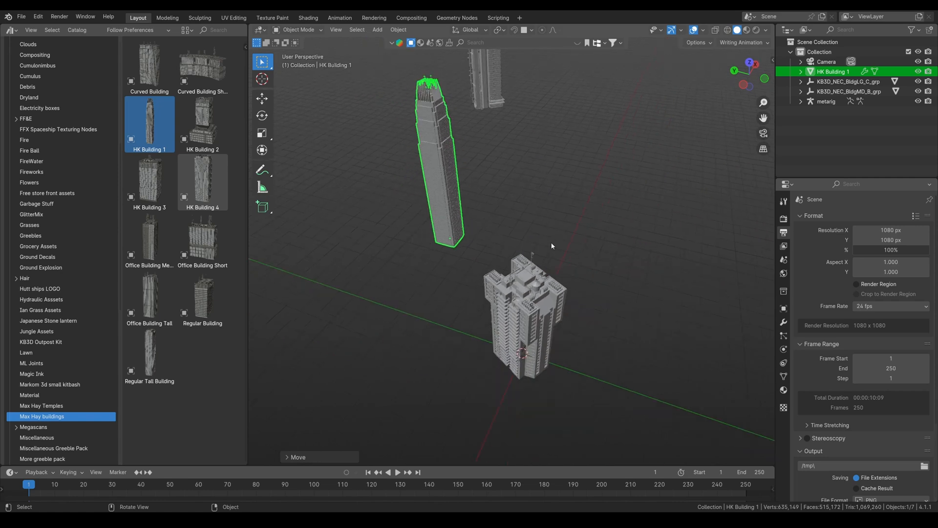
{"action": "key", "text": "g"}
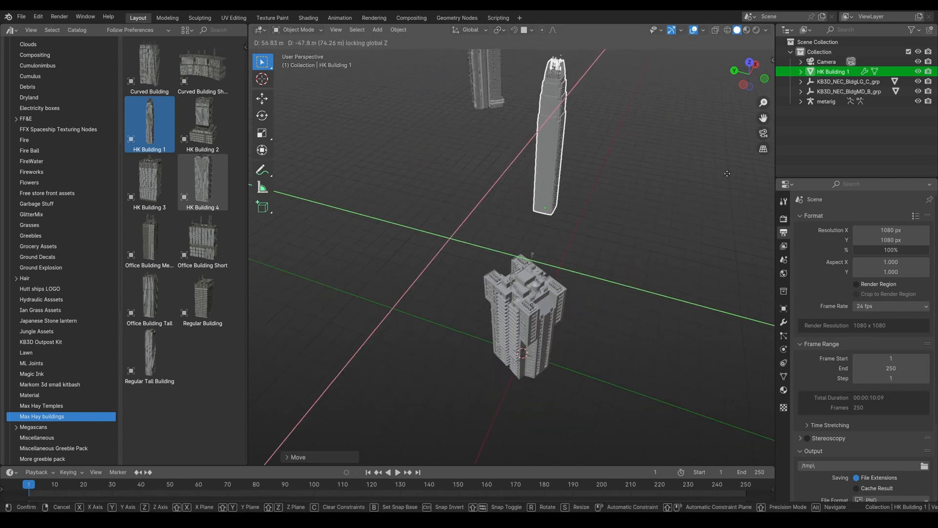
{"action": "left_click", "coordinate": [548, 251]}
Clear the rotation of the main KB3D_NEC_BldgMD_B building and rotate it by -90° around Z.
{"action": "middle_click_drag", "start_coordinate": [549, 251], "coordinate": [566, 276]}
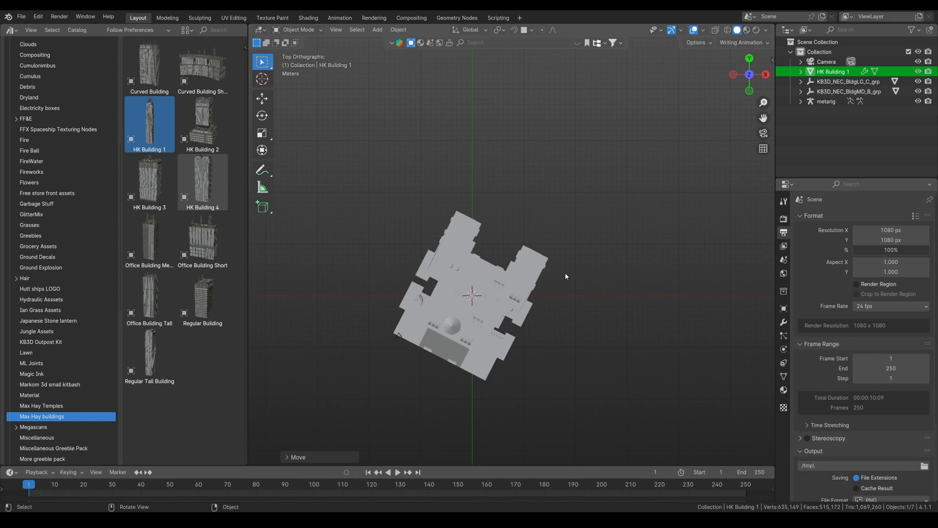
{"action": "scroll", "coordinate": [505, 319], "scroll_direction": "up", "scroll_amount": 3}
{"action": "left_click", "coordinate": [517, 317]}
{"action": "key", "text": "alt+r"}
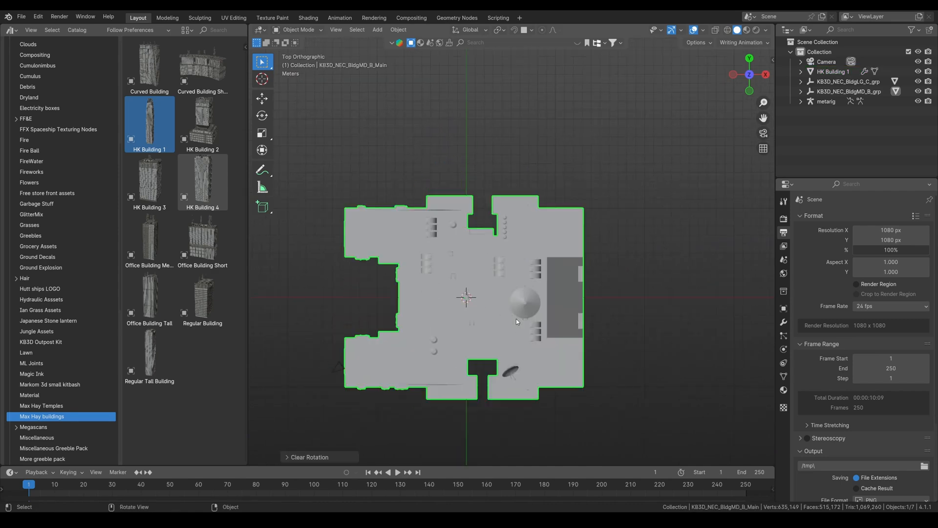
{"action": "middle_click_drag", "start_coordinate": [515, 318], "coordinate": [567, 309]}
{"action": "key", "text": "r"}
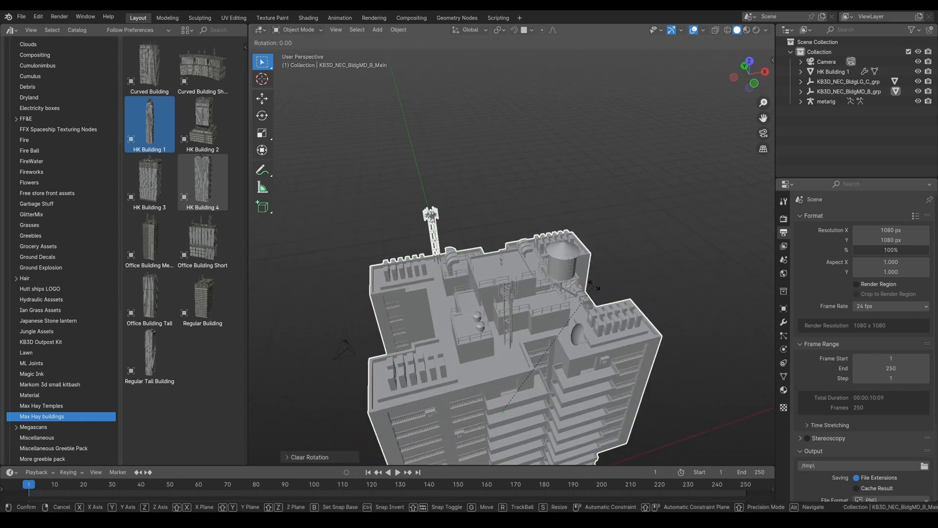
{"action": "type", "text": "z"}
{"action": "type", "text": "90"}
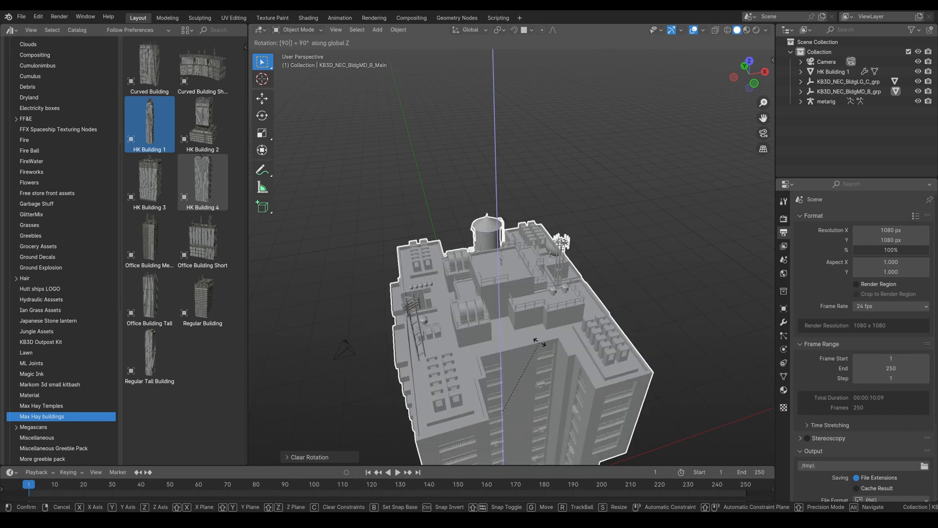
{"action": "key", "text": "Return"}
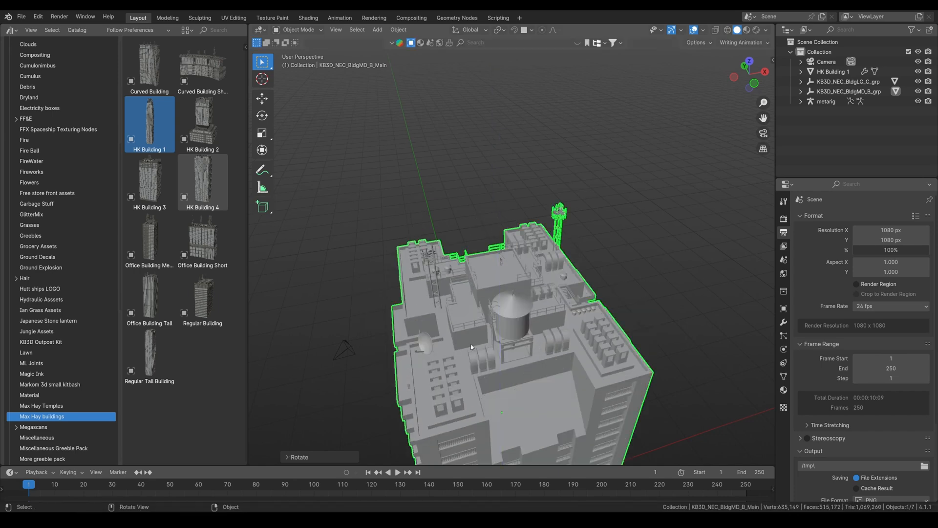
Select the camera and inspect the rooftop framing through it.
{"action": "left_click", "coordinate": [345, 348]}
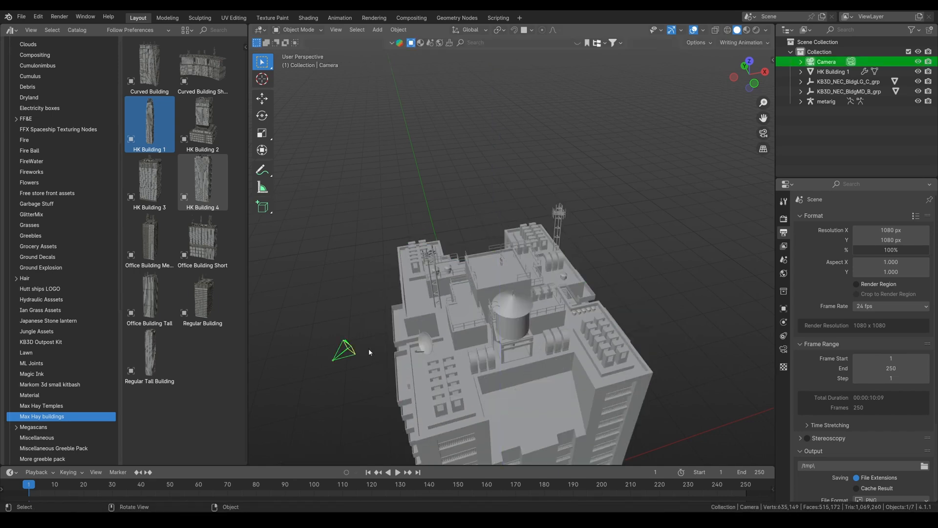
{"action": "key", "text": "KP_0"}
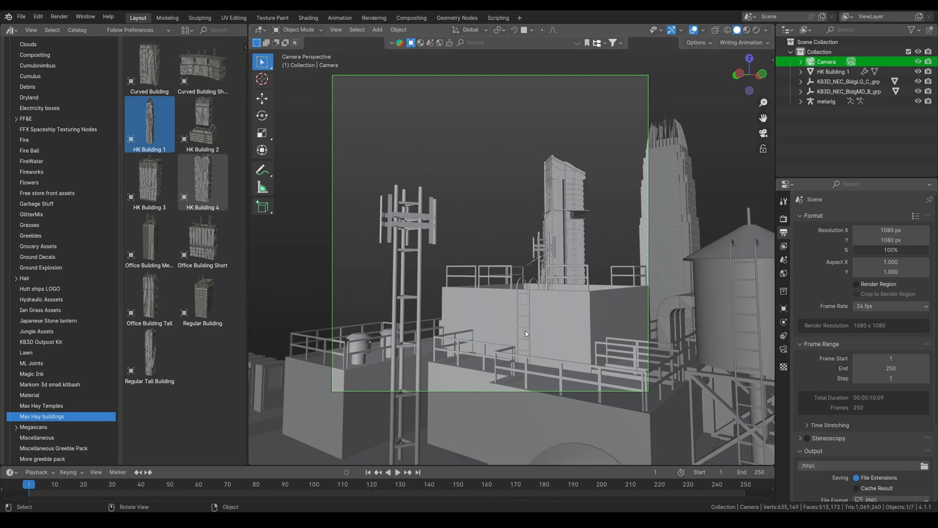
{"action": "middle_click_drag", "start_coordinate": [526, 332], "coordinate": [588, 330]}
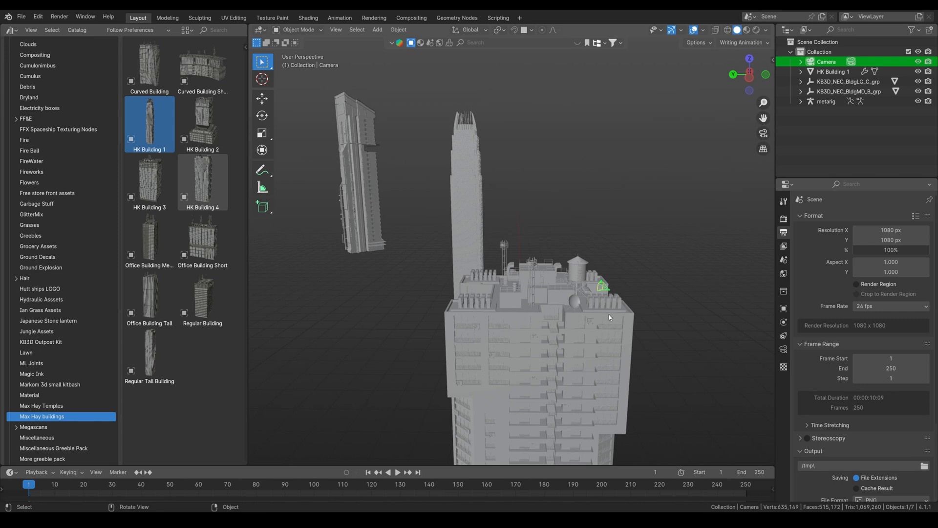
Select the metarig from the top view and snap the 3D cursor to it.
{"action": "key", "text": "KP_7"}
{"action": "scroll", "coordinate": [497, 291], "scroll_direction": "up", "scroll_amount": 4}
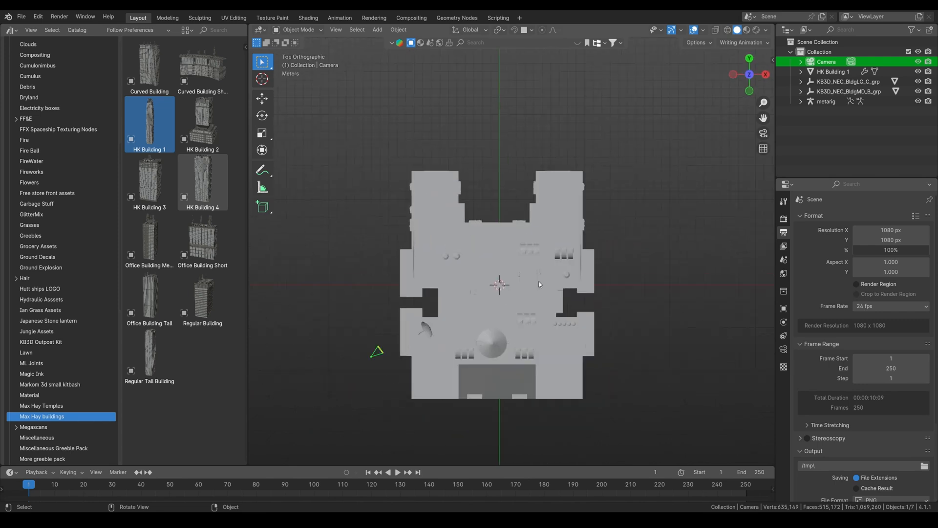
{"action": "left_click", "coordinate": [497, 291]}
{"action": "key", "text": "shift+s"}
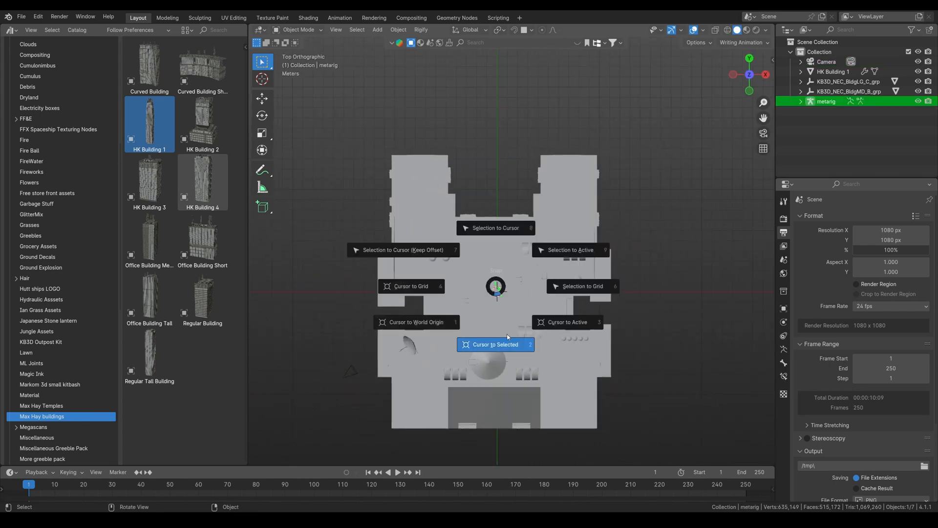
{"action": "left_click", "coordinate": [507, 335]}
Select the camera again and switch to the view through it.
{"action": "left_click", "coordinate": [352, 375]}
{"action": "middle_click_drag", "start_coordinate": [354, 374], "coordinate": [523, 315]}
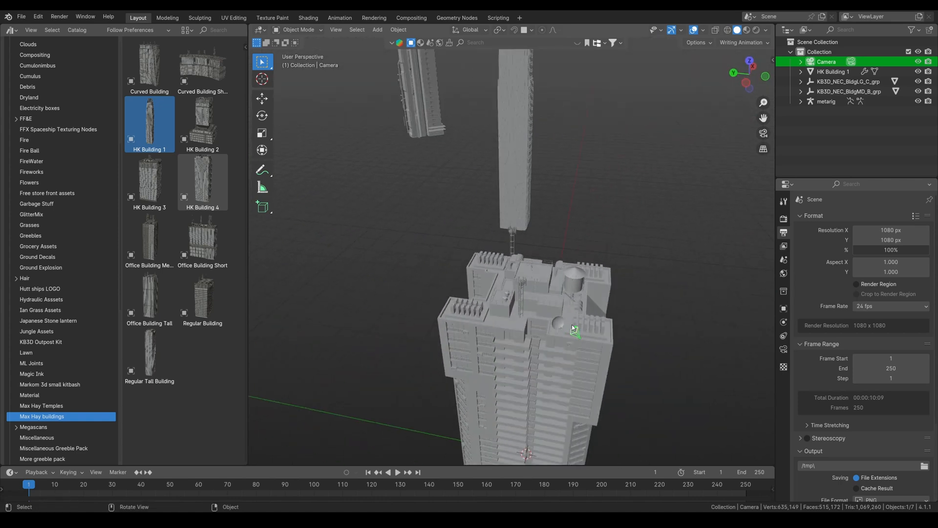
{"action": "key", "text": "KP_0"}
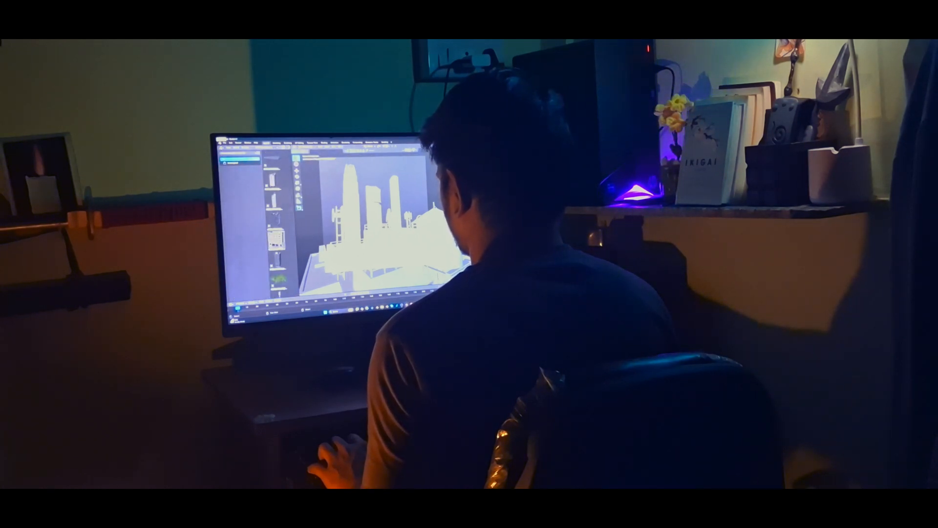
{"action": "scroll", "coordinate": [276, 225], "scroll_direction": "down", "scroll_amount": 3}
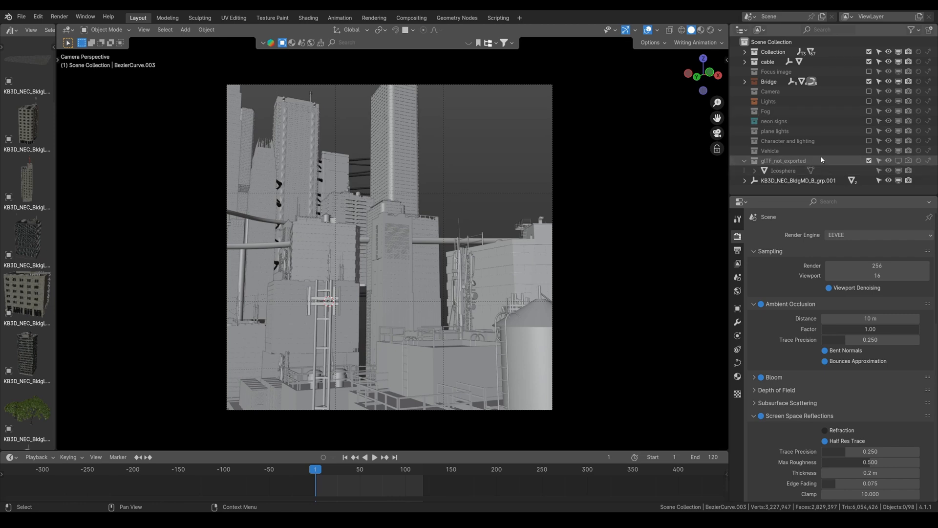
Enable the Camera collection, select the active camera and examine its composition guide settings.
{"action": "left_click", "coordinate": [869, 91]}
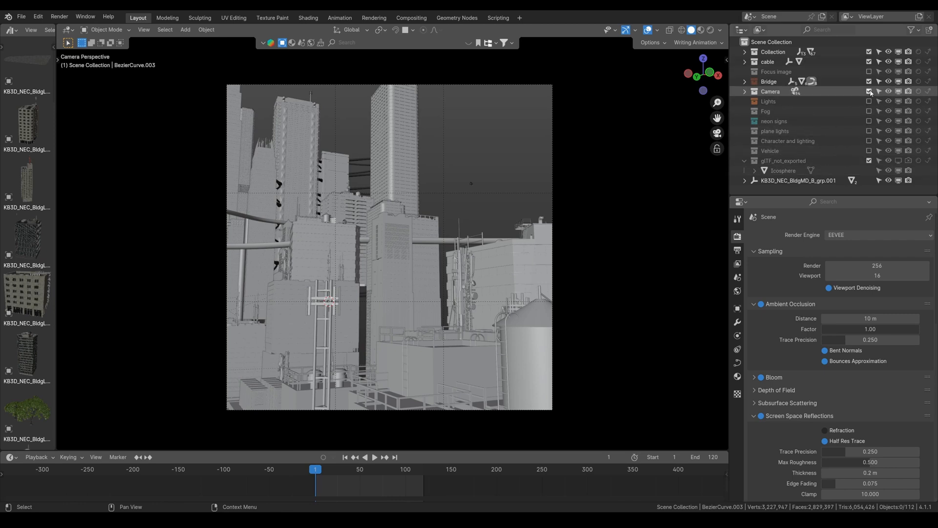
{"action": "left_click", "coordinate": [497, 86]}
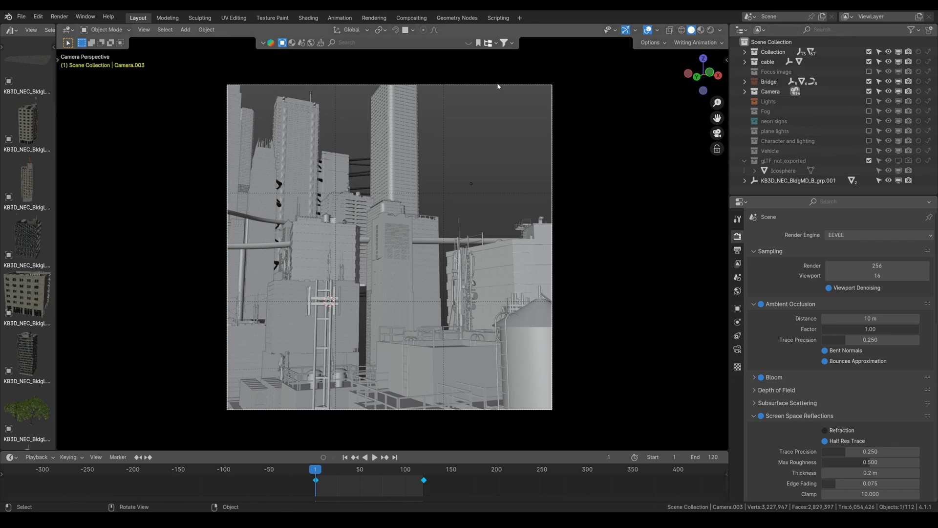
{"action": "left_click", "coordinate": [737, 348]}
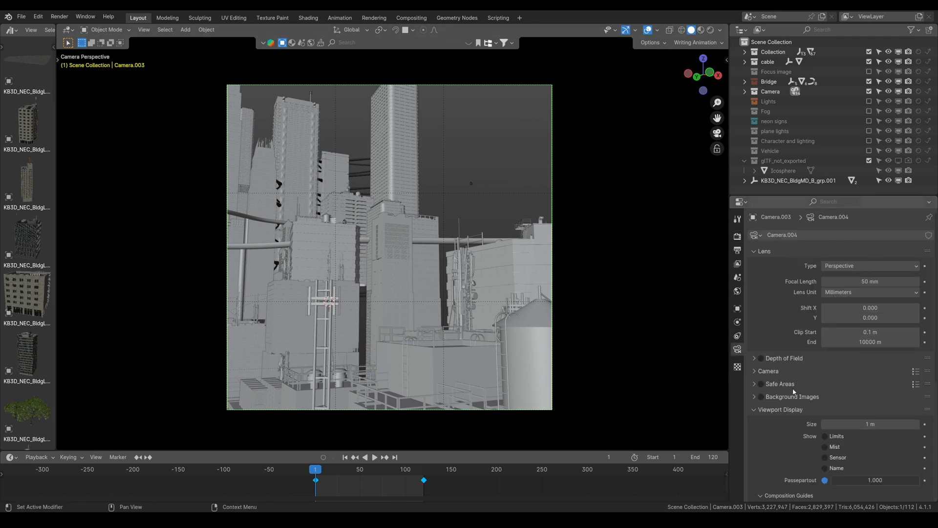
{"action": "scroll", "coordinate": [791, 396], "scroll_direction": "down", "scroll_amount": 5}
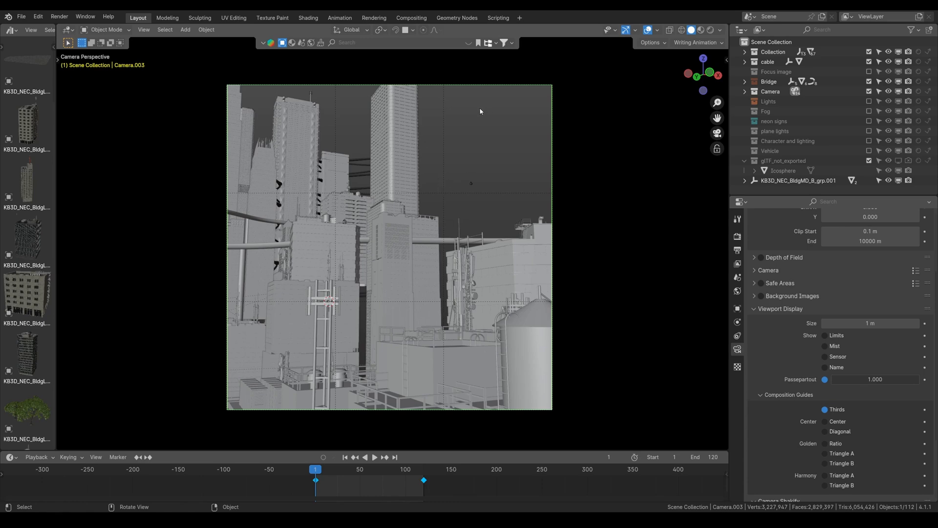
Examine how the buildings are arranged around the camera from outside the shot and return to the camera view.
{"action": "middle_click_drag", "start_coordinate": [469, 223], "coordinate": [388, 215]}
{"action": "scroll", "coordinate": [390, 235], "scroll_direction": "up", "scroll_amount": 2}
{"action": "middle_click_drag", "start_coordinate": [400, 288], "coordinate": [403, 240], "text": "shift"}
{"action": "scroll", "coordinate": [406, 226], "scroll_direction": "up", "scroll_amount": 2}
{"action": "scroll", "coordinate": [403, 241], "scroll_direction": "up", "scroll_amount": 4}
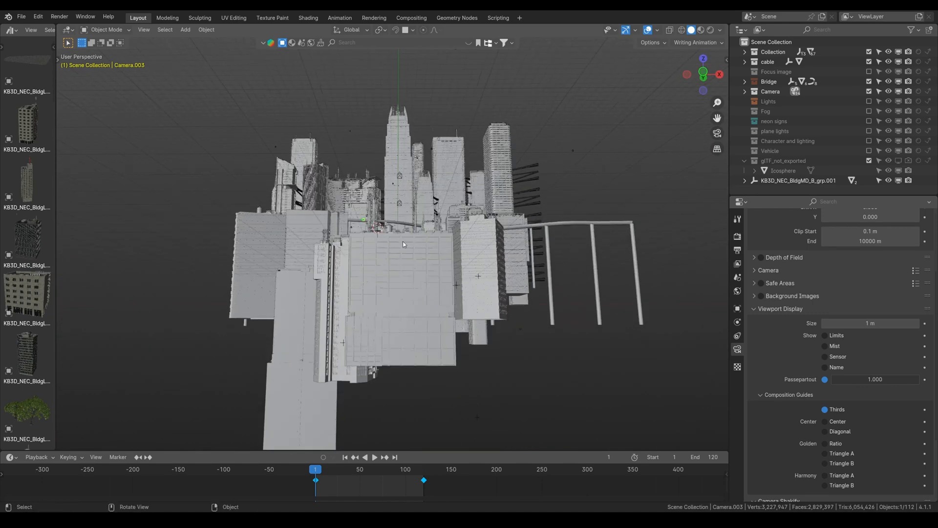
{"action": "scroll", "coordinate": [404, 241], "scroll_direction": "down", "scroll_amount": 2}
{"action": "scroll", "coordinate": [406, 244], "scroll_direction": "up", "scroll_amount": 4}
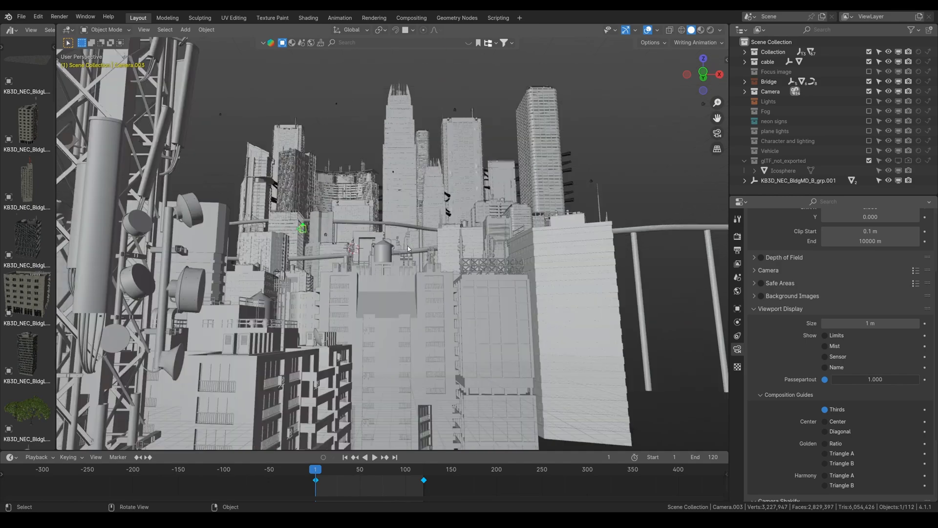
{"action": "scroll", "coordinate": [413, 261], "scroll_direction": "down", "scroll_amount": 7}
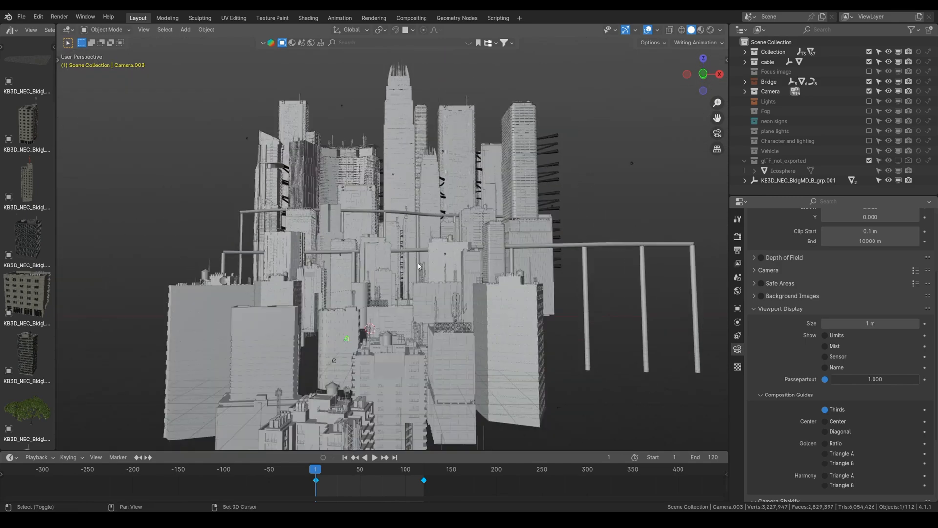
{"action": "scroll", "coordinate": [417, 263], "scroll_direction": "up", "scroll_amount": 2}
{"action": "scroll", "coordinate": [409, 306], "scroll_direction": "up", "scroll_amount": 6}
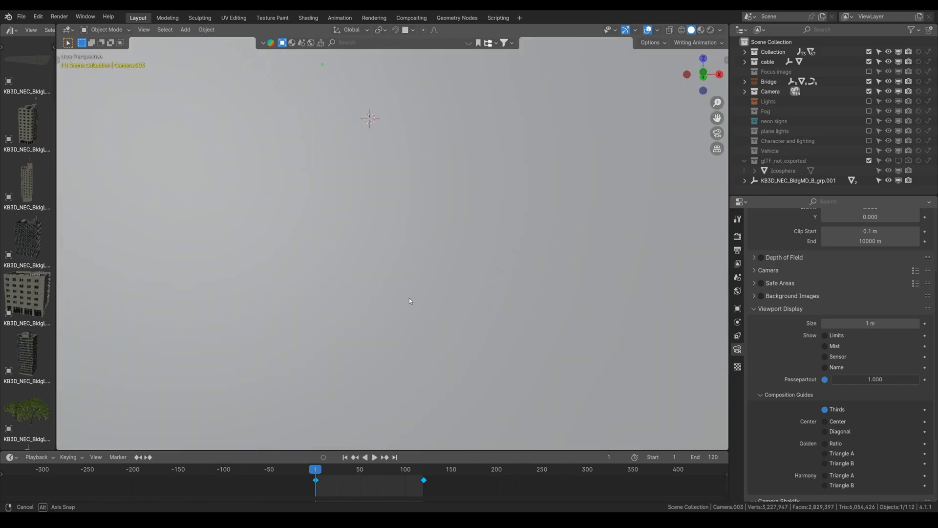
{"action": "scroll", "coordinate": [422, 268], "scroll_direction": "down", "scroll_amount": 5}
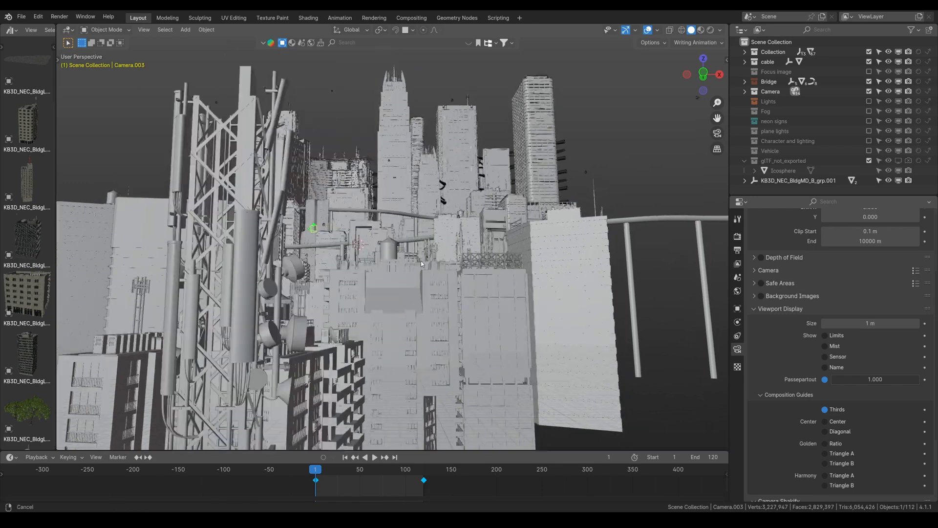
{"action": "scroll", "coordinate": [418, 264], "scroll_direction": "up", "scroll_amount": 2}
{"action": "middle_click_drag", "start_coordinate": [419, 264], "coordinate": [419, 268], "text": "shift"}
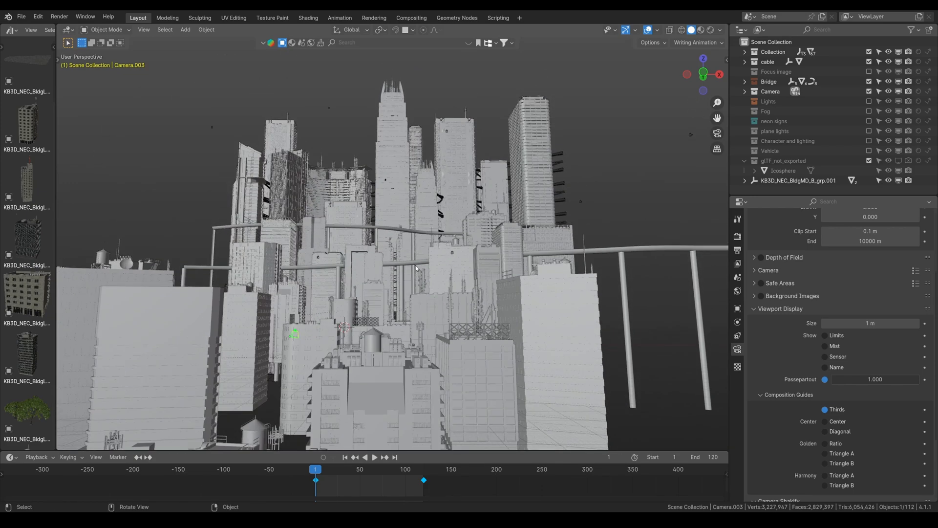
{"action": "key", "text": "KP_0"}
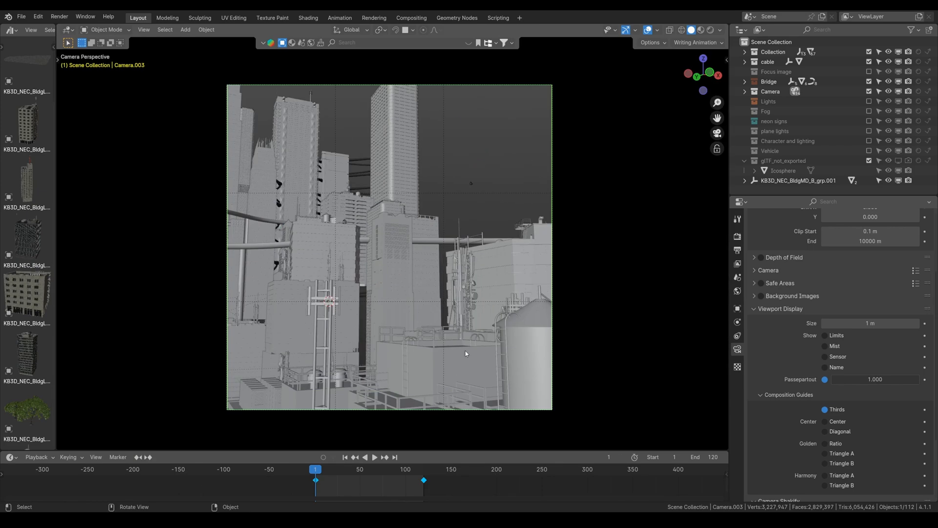
Select the front elevated bridge curve, enter edit mode and examine its bevel geometry settings.
{"action": "middle_click_drag", "start_coordinate": [470, 204], "coordinate": [363, 254]}
{"action": "left_click", "coordinate": [445, 280]}
{"action": "key", "text": "Tab"}
{"action": "scroll", "coordinate": [820, 342], "scroll_direction": "up", "scroll_amount": 5}
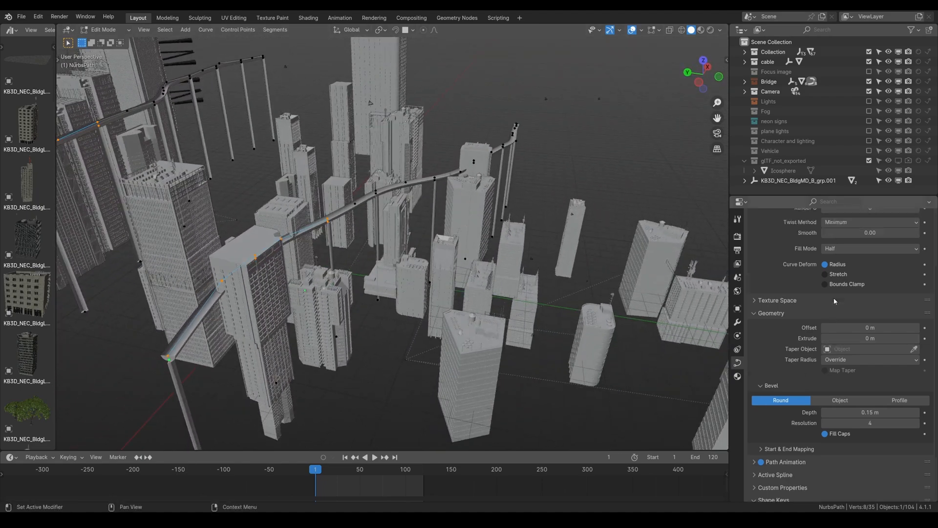
{"action": "scroll", "coordinate": [864, 342], "scroll_direction": "down", "scroll_amount": 5}
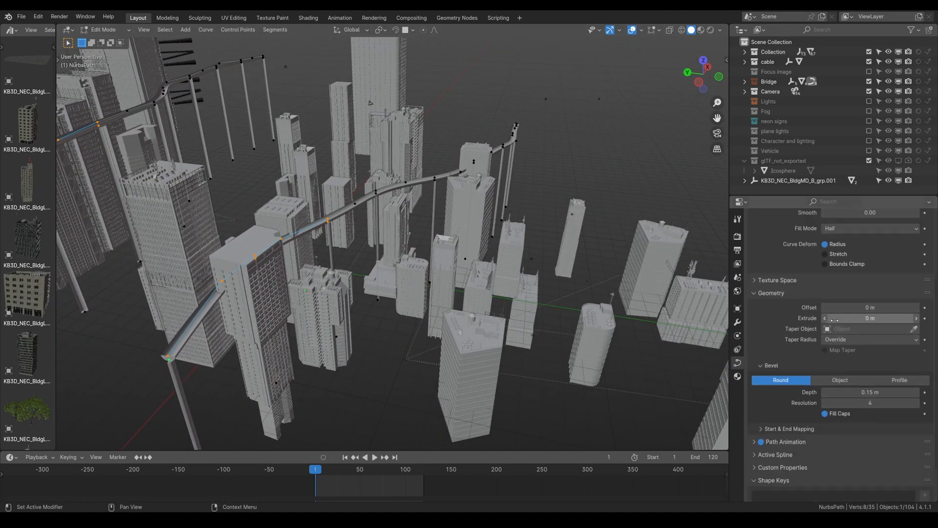
Tilt the selected control points near the end of the front bridge curve and return to object mode.
{"action": "middle_click_drag", "start_coordinate": [197, 390], "coordinate": [214, 371]}
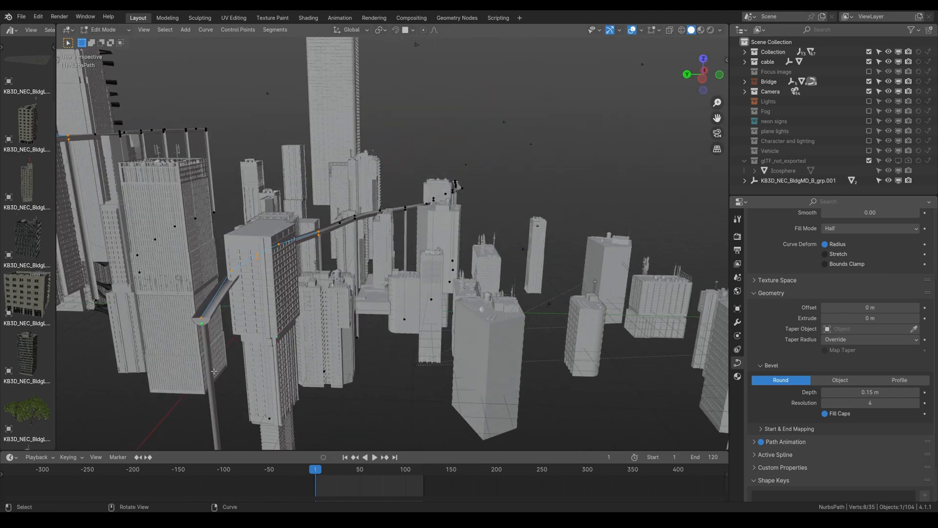
{"action": "middle_click_drag", "start_coordinate": [196, 320], "coordinate": [264, 312]}
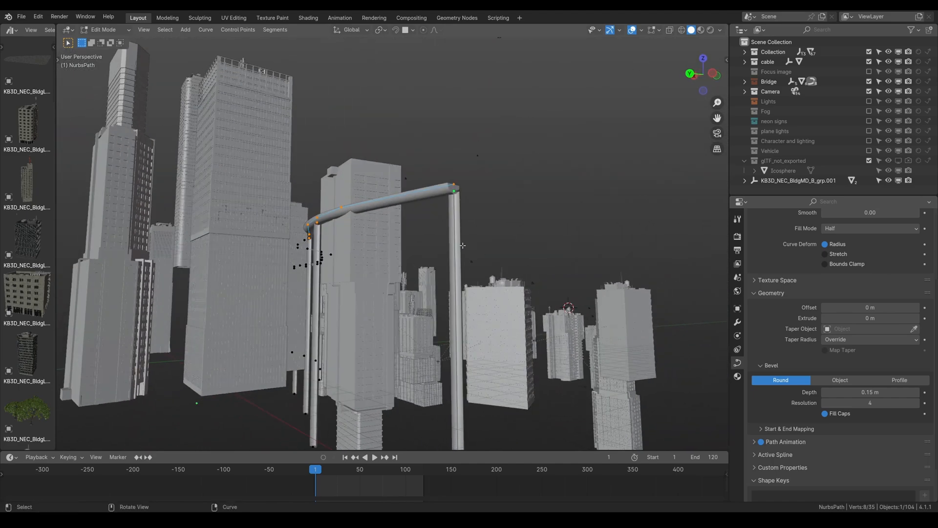
{"action": "middle_click_drag", "start_coordinate": [463, 245], "coordinate": [344, 384]}
{"action": "key", "text": "ctrl+t"}
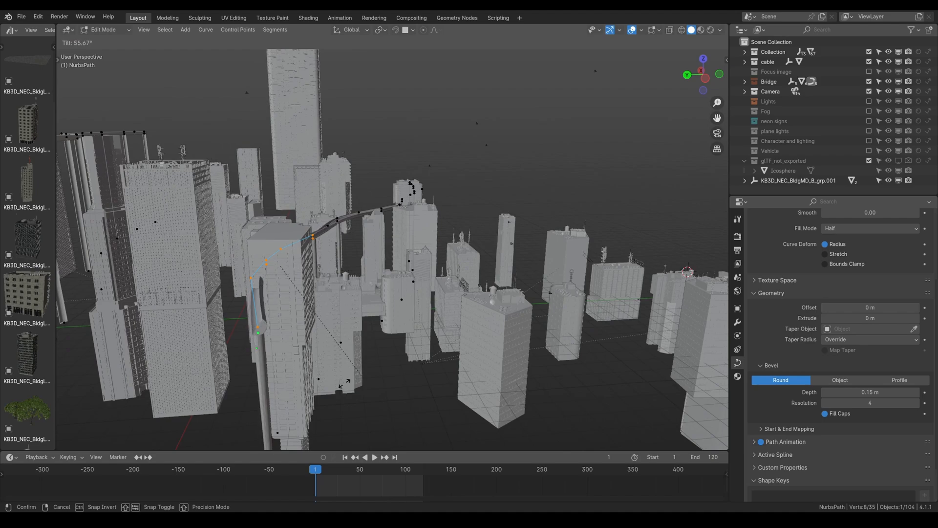
{"action": "left_click", "coordinate": [331, 404]}
{"action": "key", "text": "Tab"}
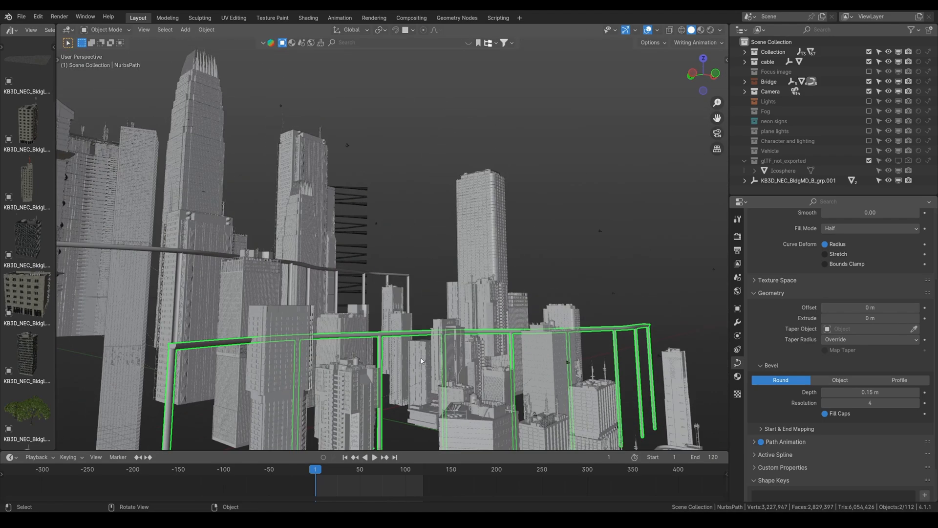
Select the rear elevated bridge curve and inspect how it runs between the skyscrapers.
{"action": "middle_click_drag", "start_coordinate": [421, 361], "coordinate": [439, 332]}
{"action": "middle_click_drag", "start_coordinate": [463, 268], "coordinate": [498, 382], "text": "shift"}
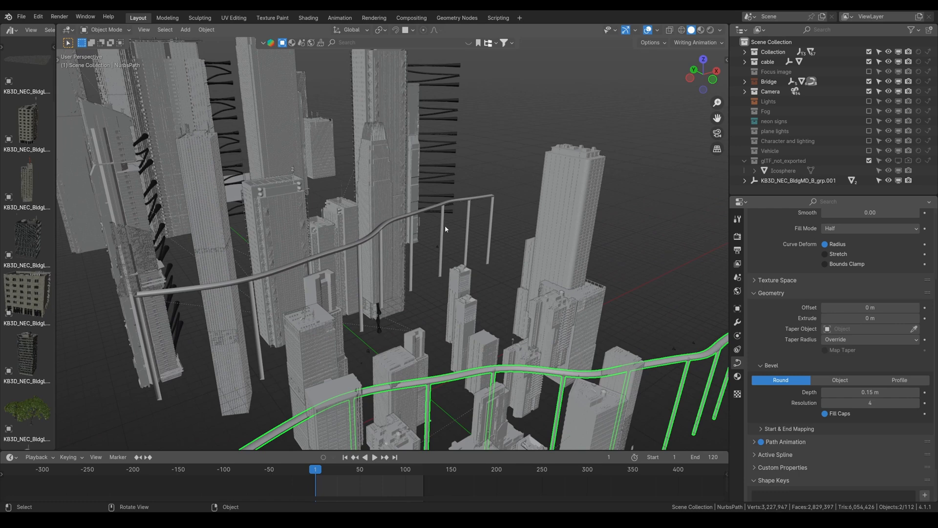
{"action": "left_click", "coordinate": [350, 247]}
{"action": "middle_click_drag", "start_coordinate": [351, 247], "coordinate": [215, 230]}
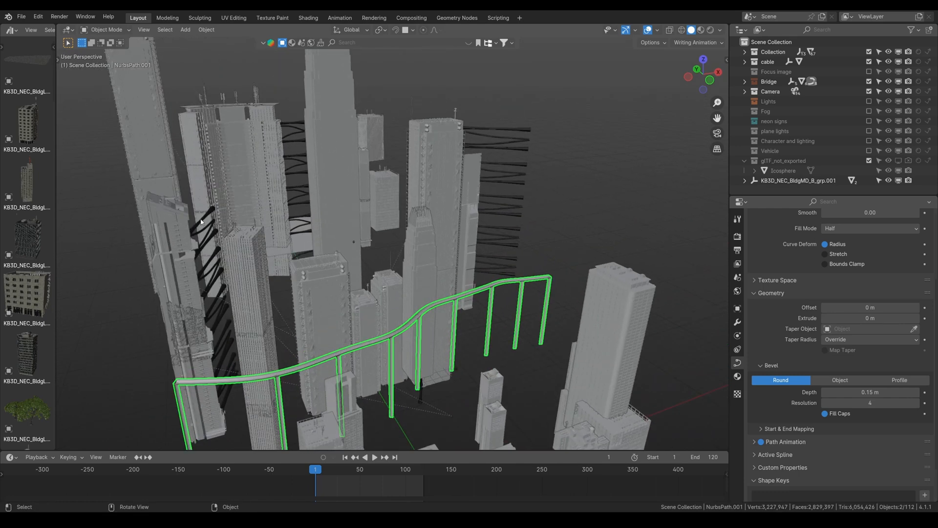
Select the zigzag cable curve between the towers, focus on it and enter edit mode to inspect its control points.
{"action": "left_click", "coordinate": [201, 221]}
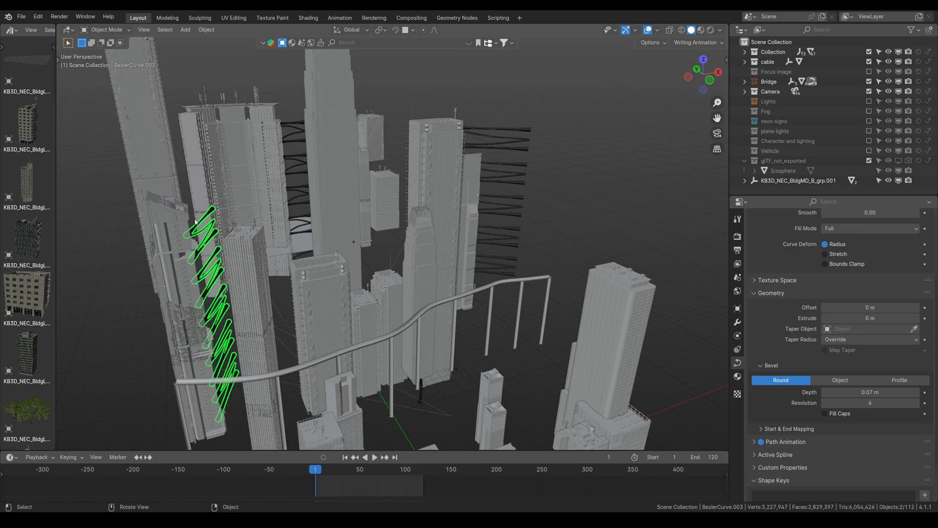
{"action": "key", "text": "KP_Decimal"}
{"action": "scroll", "coordinate": [305, 184], "scroll_direction": "down", "scroll_amount": 2}
{"action": "scroll", "coordinate": [359, 220], "scroll_direction": "up", "scroll_amount": 3}
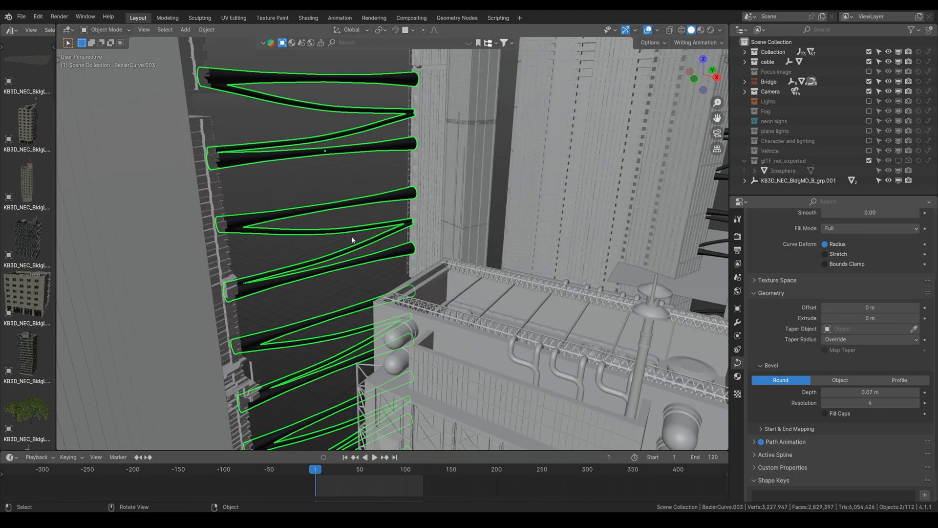
{"action": "key", "text": "Tab"}
{"action": "middle_click_drag", "start_coordinate": [360, 235], "coordinate": [411, 195]}
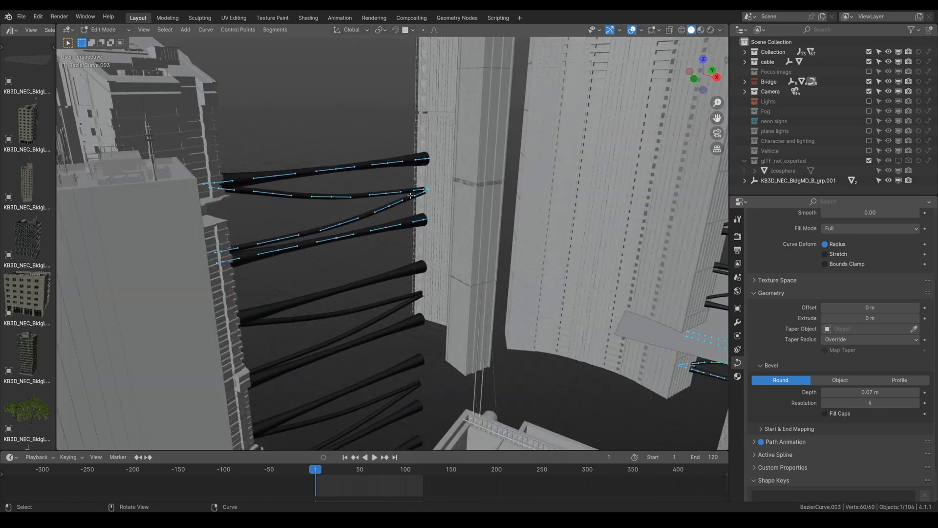
Try to change the thickness of the cable at one end control point with Shrink/Fatten.
{"action": "left_click", "coordinate": [426, 193]}
{"action": "key", "text": "alt+s"}
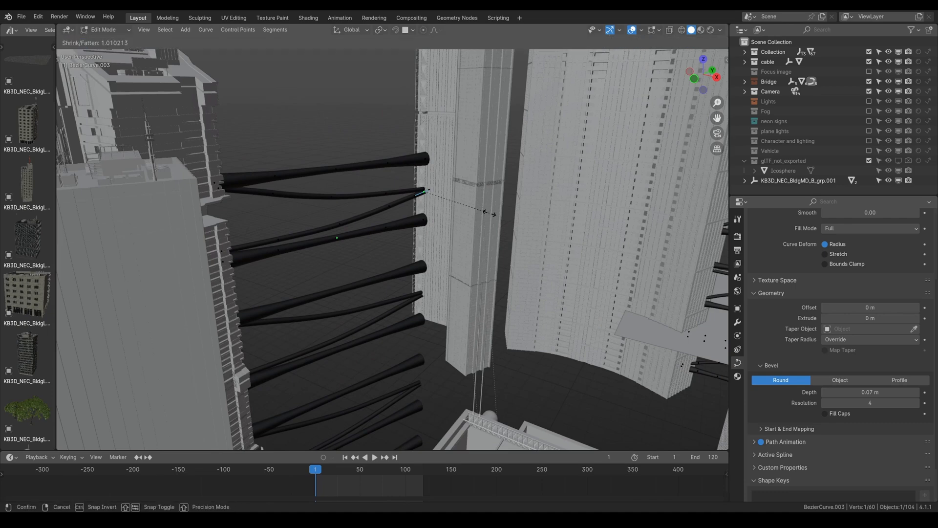
{"action": "left_click", "coordinate": [539, 254]}
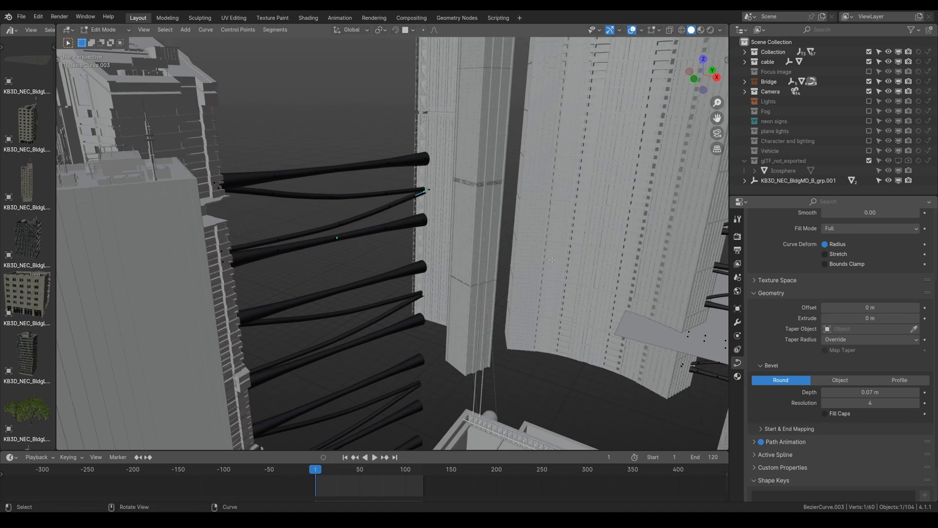
Inspect all control points of the cable curve and its Array modifier, and check the cables through the camera.
{"action": "scroll", "coordinate": [458, 243], "scroll_direction": "down", "scroll_amount": 4}
{"action": "scroll", "coordinate": [400, 242], "scroll_direction": "down", "scroll_amount": 3}
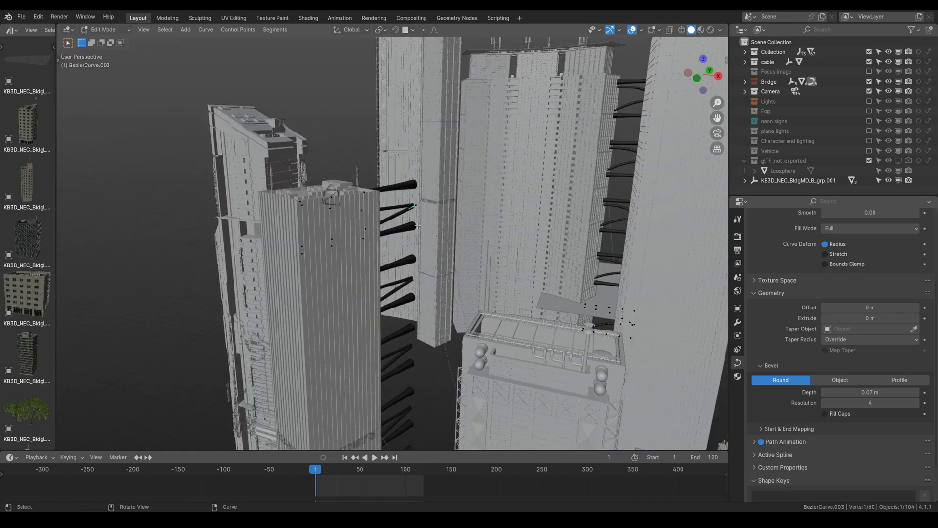
{"action": "scroll", "coordinate": [410, 230], "scroll_direction": "up", "scroll_amount": 4}
{"action": "key", "text": "a"}
{"action": "scroll", "coordinate": [425, 222], "scroll_direction": "down", "scroll_amount": 4}
{"action": "middle_click_drag", "start_coordinate": [430, 219], "coordinate": [399, 219]}
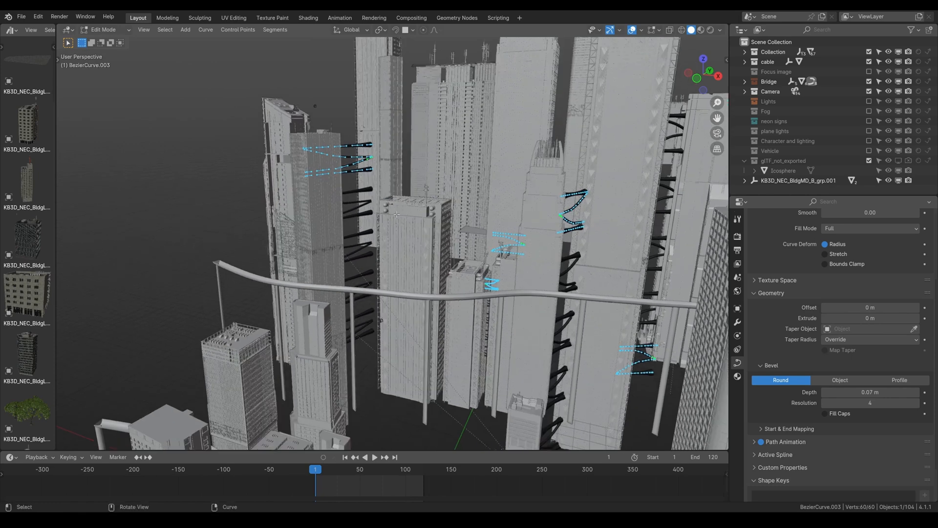
{"action": "key", "text": "Tab"}
{"action": "left_click", "coordinate": [738, 322]}
{"action": "middle_click_drag", "start_coordinate": [479, 303], "coordinate": [493, 244]}
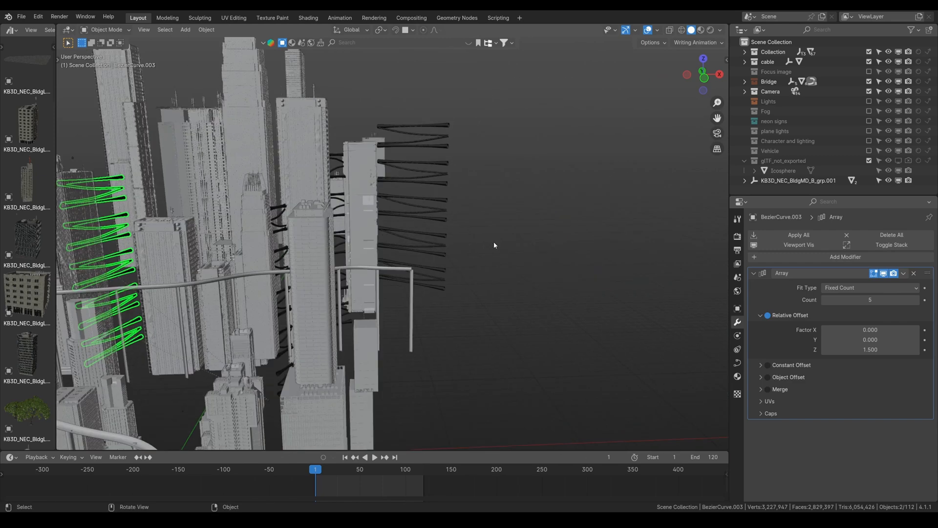
{"action": "key", "text": "KP_0"}
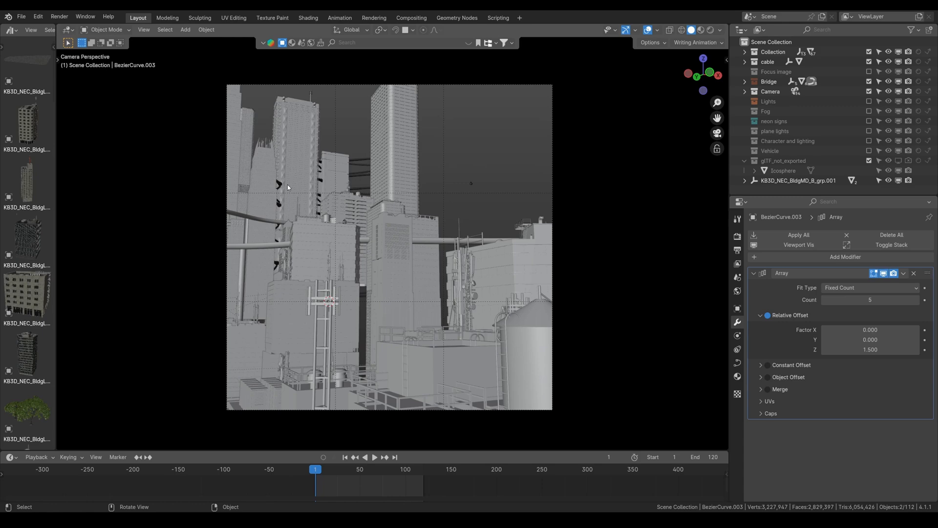
{"action": "middle_click_drag", "start_coordinate": [341, 213], "coordinate": [387, 200]}
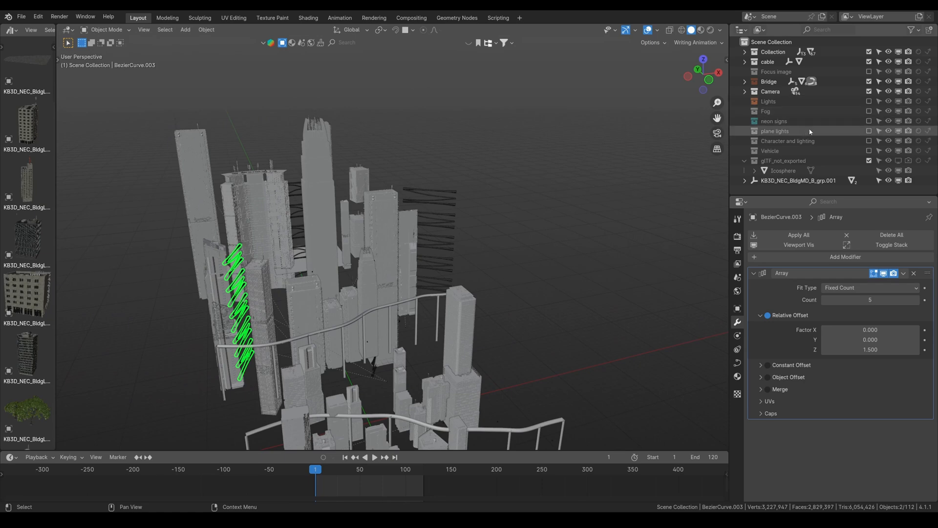
Enable the Vehicle collection, select the curved traffic plane and show its material in the Shading workspace.
{"action": "left_click", "coordinate": [868, 151]}
{"action": "scroll", "coordinate": [600, 243], "scroll_direction": "up", "scroll_amount": 3}
{"action": "scroll", "coordinate": [599, 243], "scroll_direction": "down", "scroll_amount": 5}
{"action": "scroll", "coordinate": [555, 224], "scroll_direction": "up", "scroll_amount": 3}
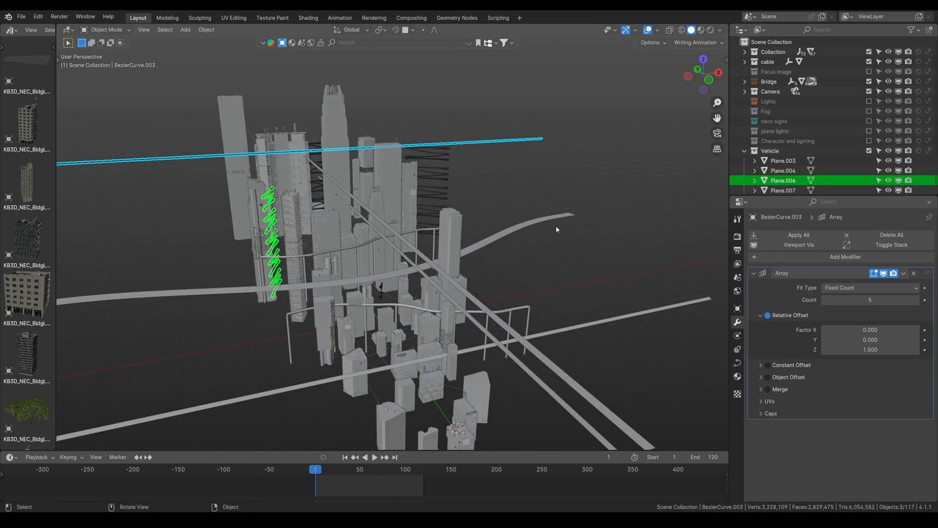
{"action": "left_click", "coordinate": [530, 224]}
{"action": "left_click", "coordinate": [308, 18]}
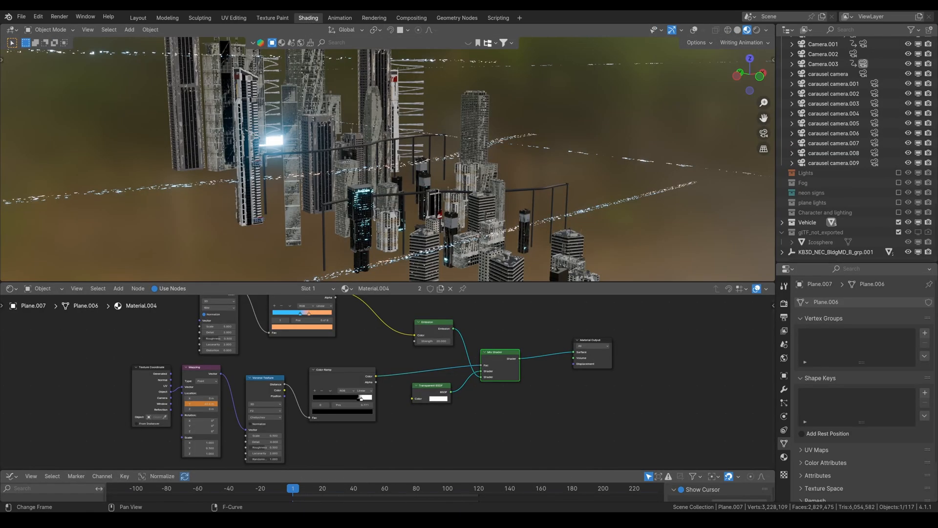
Reselect the curved traffic plane, turn on the viewport overlays and inspect its glowing lights between the buildings.
{"action": "middle_click_drag", "start_coordinate": [547, 112], "coordinate": [460, 168]}
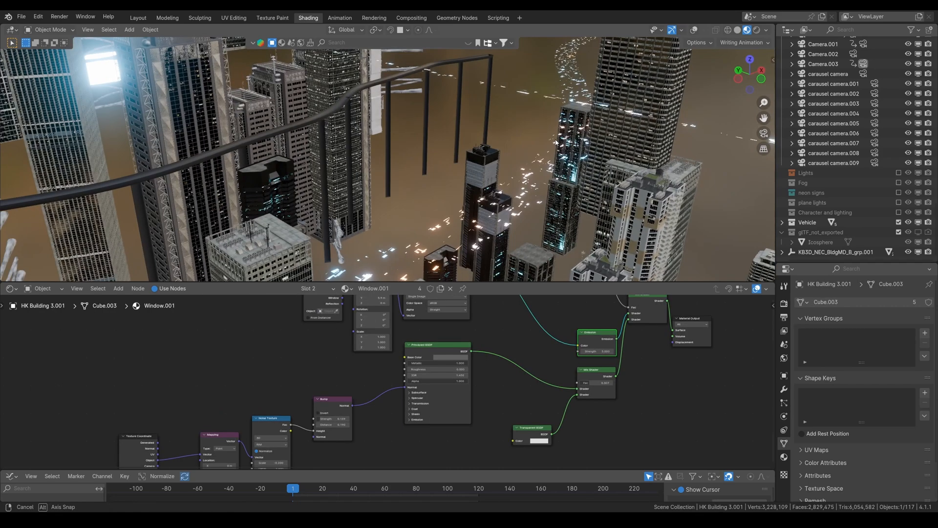
{"action": "scroll", "coordinate": [538, 157], "scroll_direction": "up", "scroll_amount": 2}
{"action": "middle_click_drag", "start_coordinate": [547, 157], "coordinate": [463, 171]}
{"action": "left_click", "coordinate": [517, 162]}
{"action": "key", "text": "shift+alt+z"}
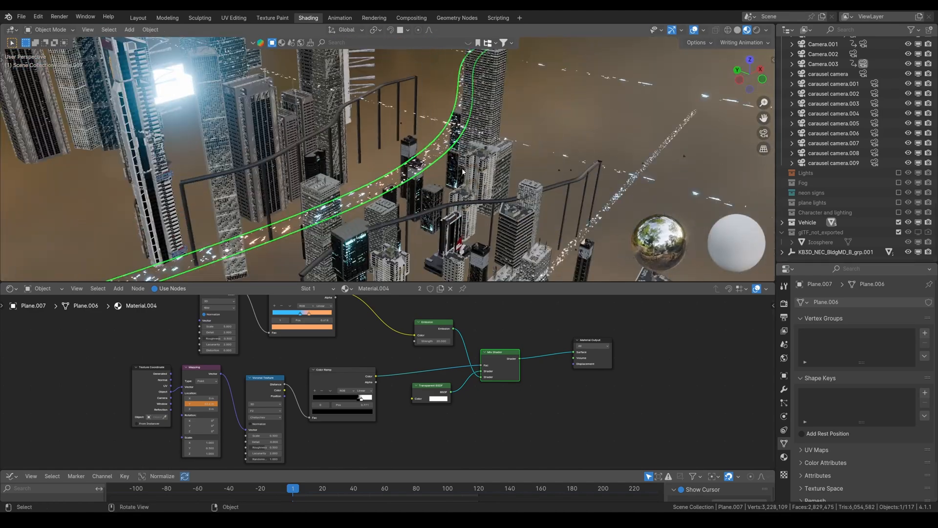
{"action": "middle_click_drag", "start_coordinate": [571, 138], "coordinate": [504, 159]}
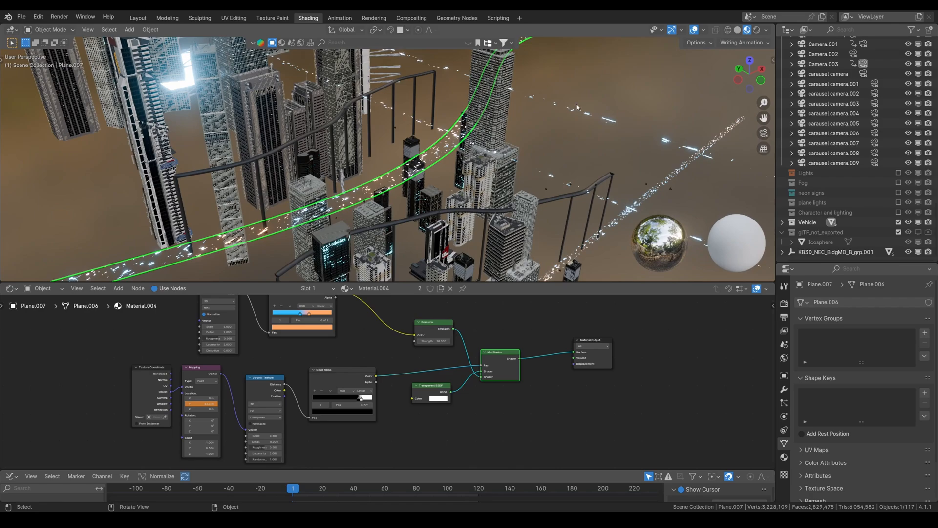
{"action": "middle_click_drag", "start_coordinate": [592, 124], "coordinate": [446, 241]}
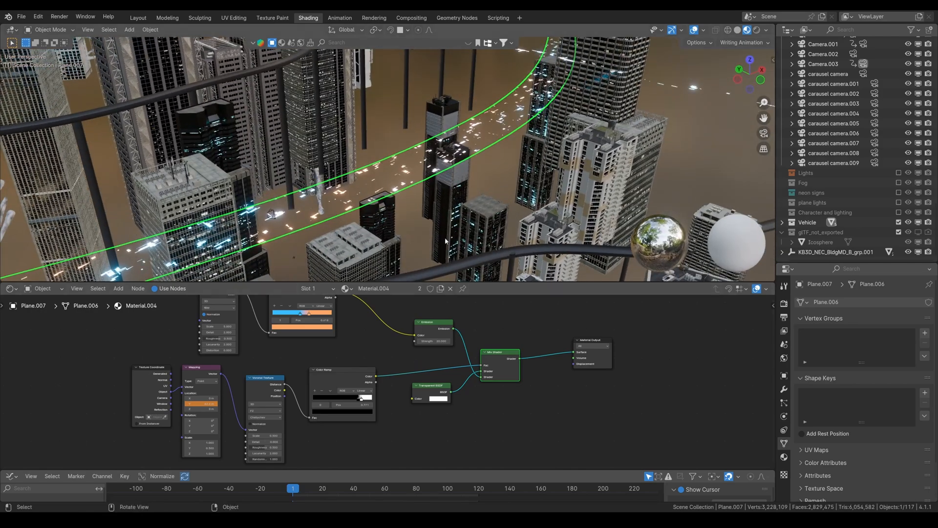
Play back the animated traffic lights on the curved plane and return to the first frame.
{"action": "key", "text": "space"}
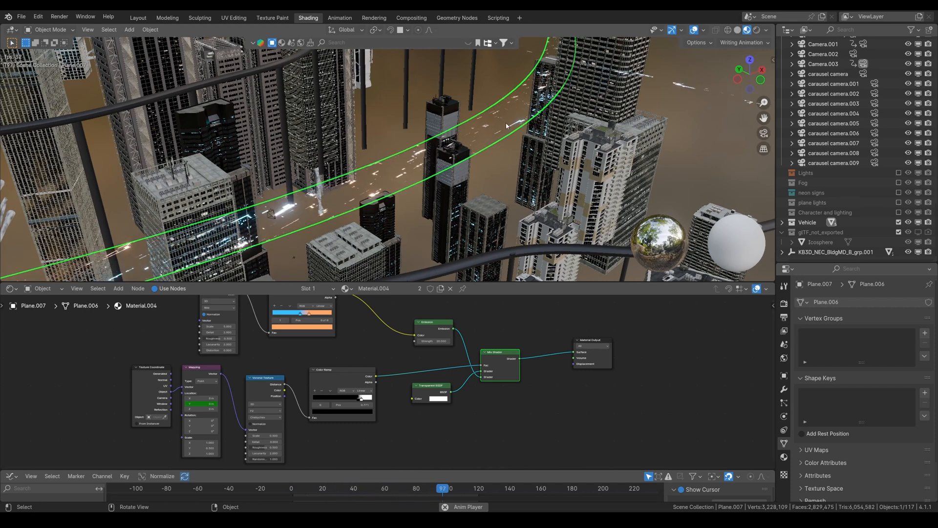
{"action": "key", "text": "space"}
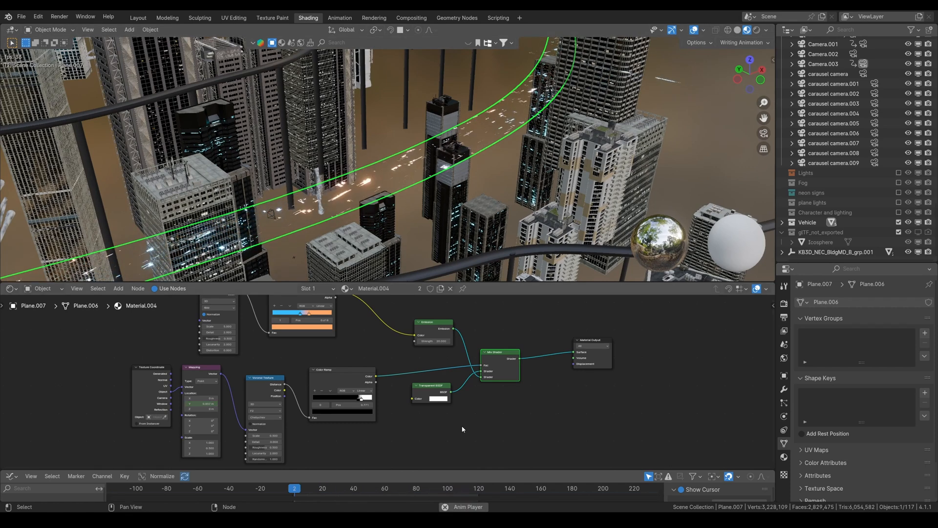
{"action": "middle_click_drag", "start_coordinate": [256, 366], "coordinate": [300, 373]}
{"action": "key", "text": "shift+Left"}
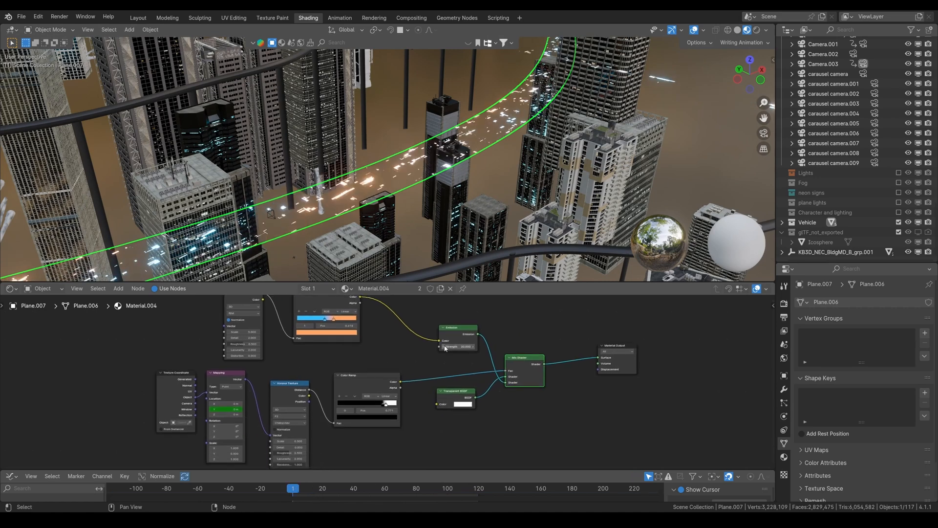
Examine the Emission, Transparent BSDF and Voronoi Texture nodes in the traffic material's node tree.
{"action": "left_click_drag", "start_coordinate": [454, 323], "coordinate": [450, 315]}
{"action": "middle_click_drag", "start_coordinate": [455, 389], "coordinate": [428, 414]}
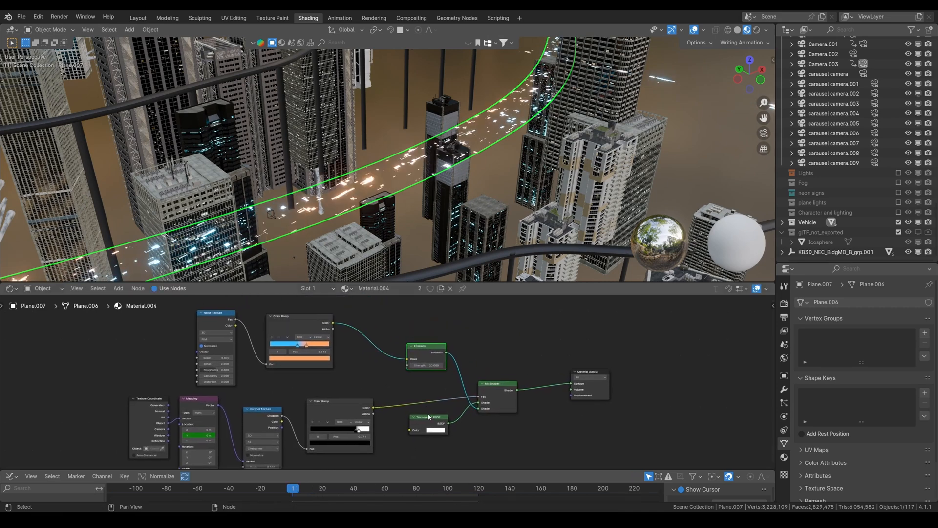
{"action": "mouse_move", "coordinate": [432, 417]}
{"action": "left_mouse_down"}
{"action": "mouse_move", "coordinate": [424, 419]}
{"action": "mouse_move", "coordinate": [439, 418]}
{"action": "left_mouse_up"}
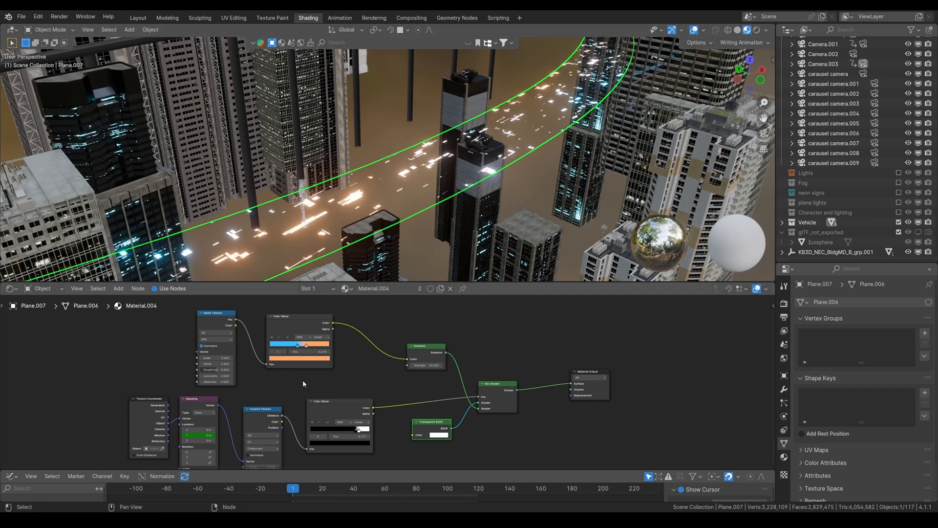
{"action": "middle_click_drag", "start_coordinate": [435, 361], "coordinate": [469, 349]}
{"action": "middle_click_drag", "start_coordinate": [414, 409], "coordinate": [431, 393]}
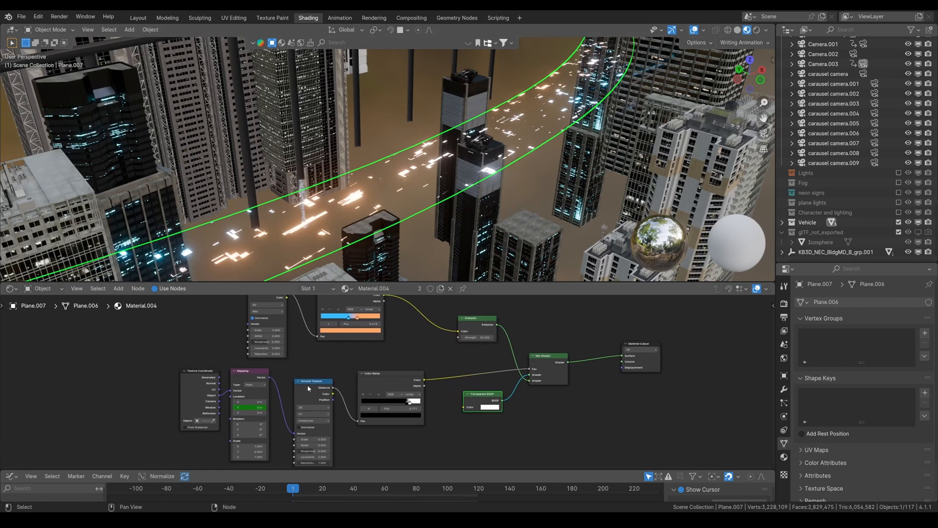
{"action": "left_click_drag", "start_coordinate": [330, 412], "coordinate": [331, 397]}
{"action": "middle_click_drag", "start_coordinate": [342, 415], "coordinate": [363, 392]}
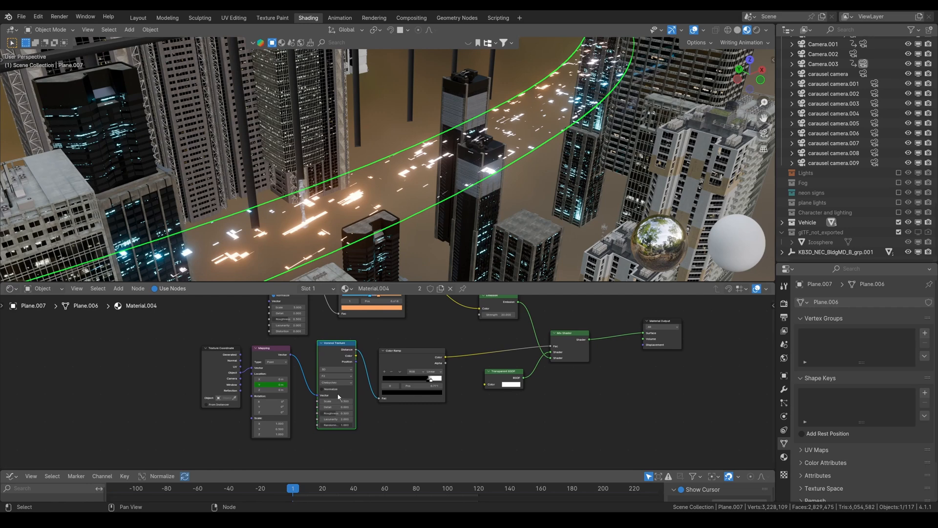
{"action": "scroll", "coordinate": [375, 355], "scroll_direction": "up", "scroll_amount": 2}
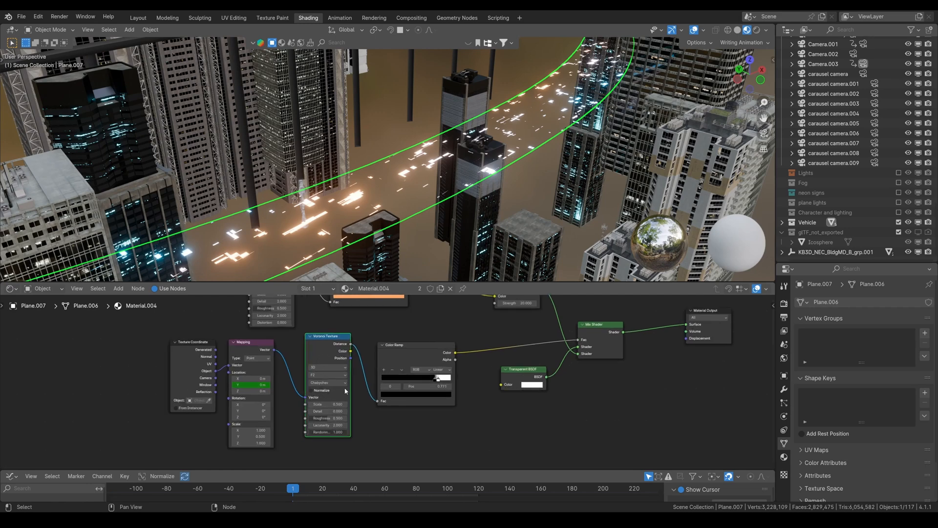
Advance the animation to frame 22 and examine the Mapping node's animated Y location alongside the traffic lights.
{"action": "key", "text": "space"}
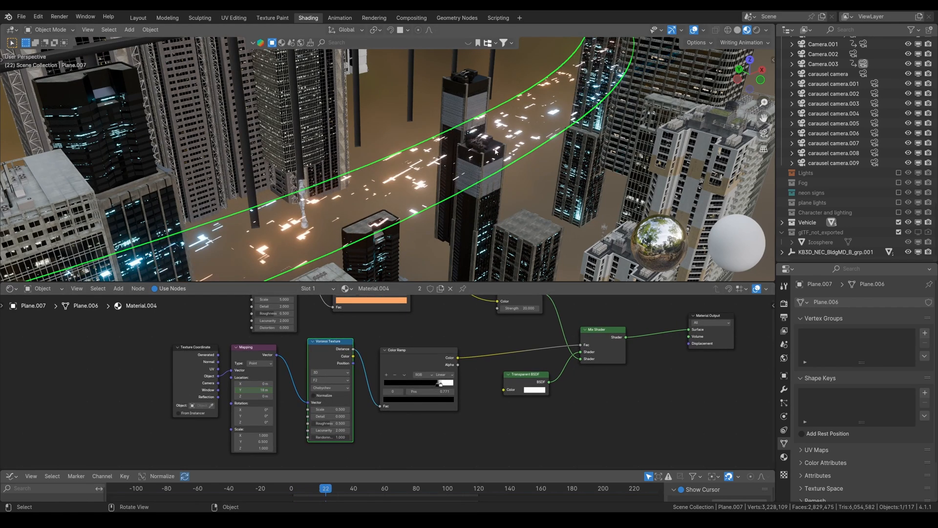
{"action": "left_click_drag", "start_coordinate": [336, 386], "coordinate": [325, 384]}
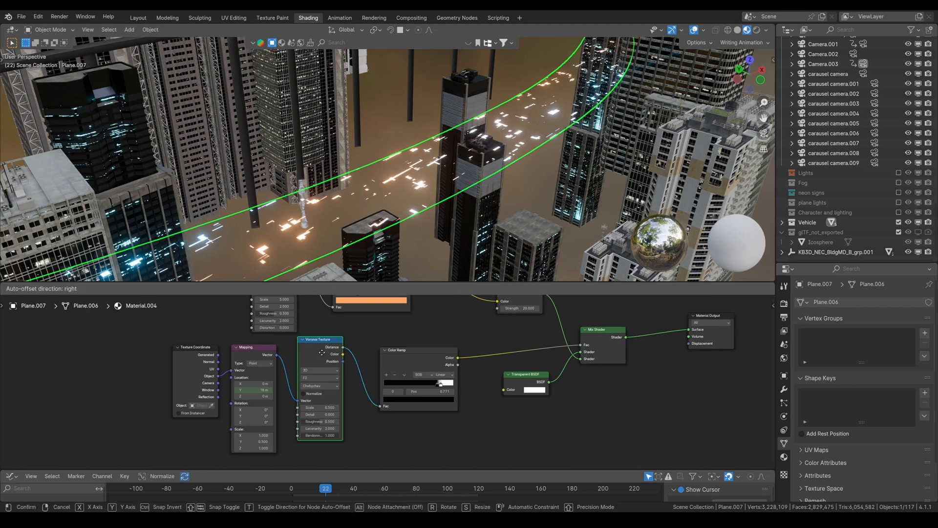
{"action": "scroll", "coordinate": [325, 383], "scroll_direction": "up", "scroll_amount": 2}
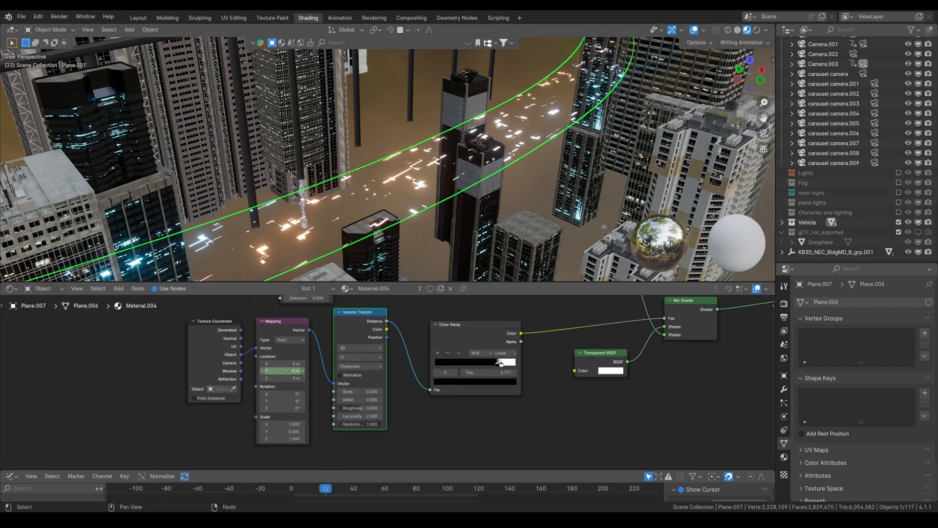
{"action": "middle_click_drag", "start_coordinate": [465, 231], "coordinate": [604, 63]}
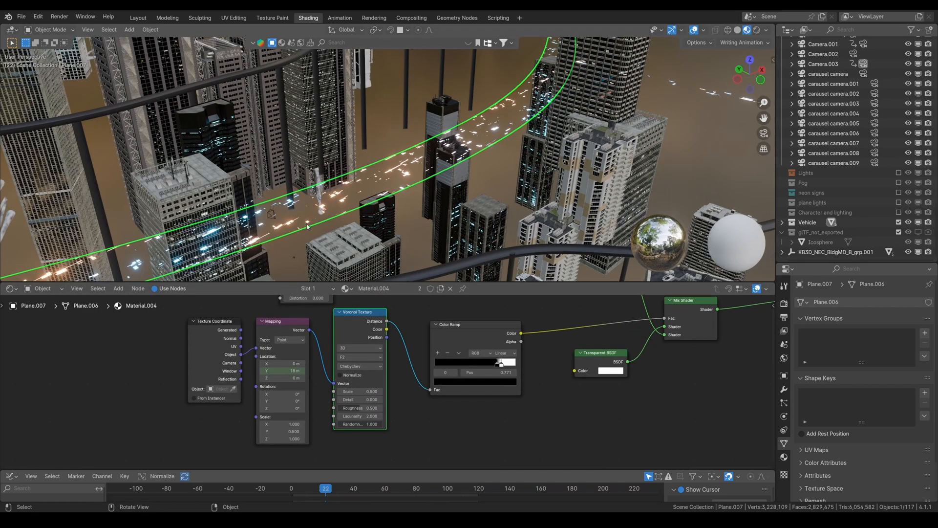
{"action": "middle_click_drag", "start_coordinate": [362, 244], "coordinate": [363, 220]}
Deselect everything and check the traffic lights through the camera in Material Preview and Rendered shading.
{"action": "key", "text": "KP_0"}
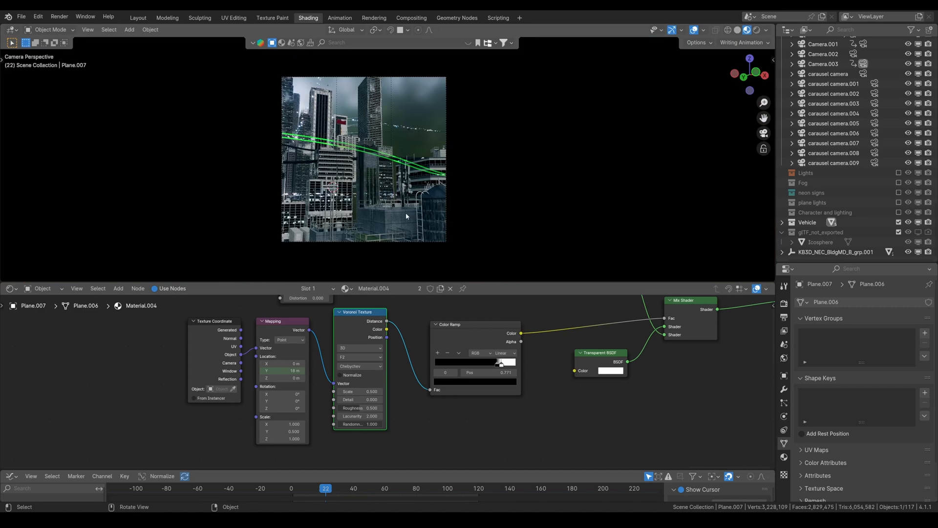
{"action": "scroll", "coordinate": [422, 170], "scroll_direction": "up", "scroll_amount": 3}
{"action": "key", "text": "alt+a"}
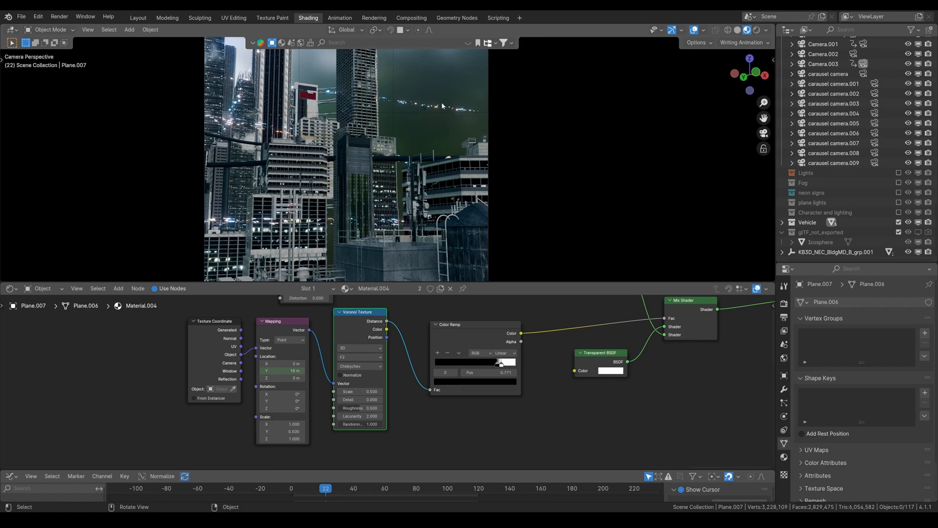
{"action": "middle_click_drag", "start_coordinate": [441, 105], "coordinate": [391, 160]}
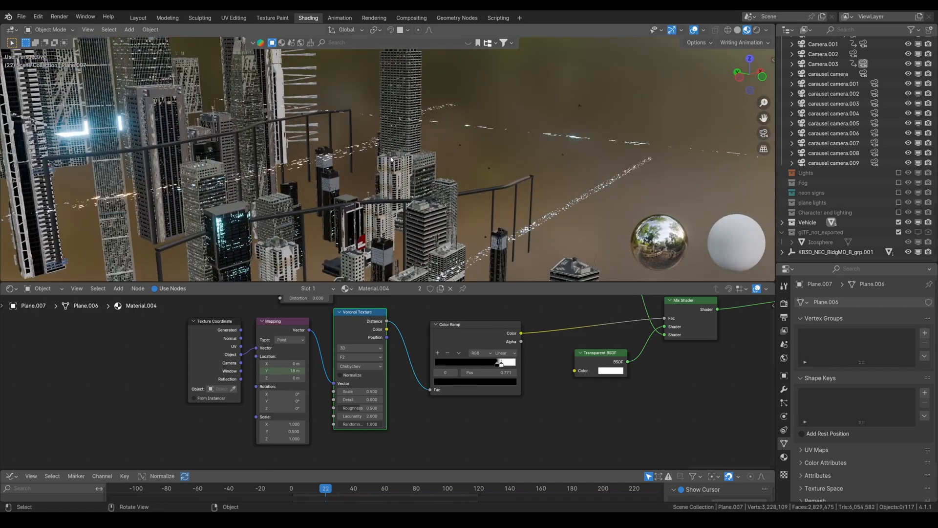
{"action": "key", "text": "KP_0"}
{"action": "key", "text": "z"}
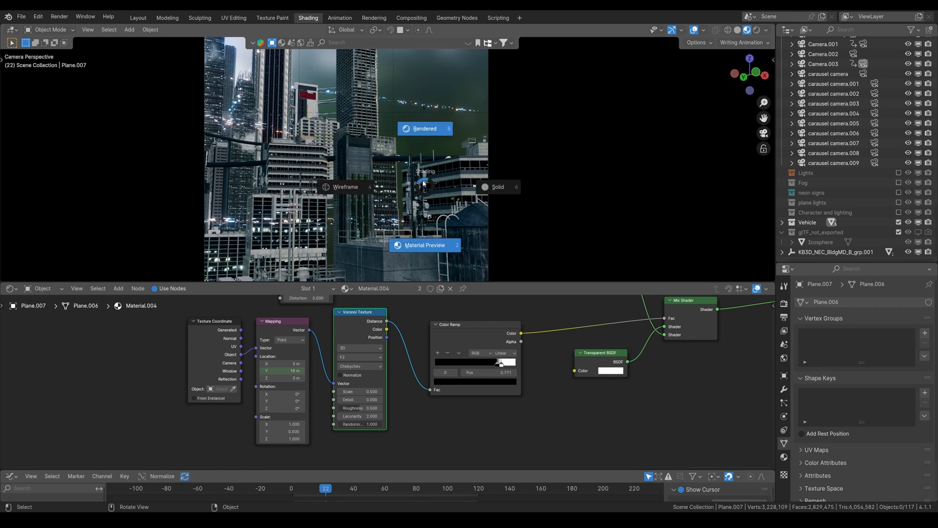
{"action": "left_click", "coordinate": [424, 147]}
{"action": "scroll", "coordinate": [396, 122], "scroll_direction": "down", "scroll_amount": 2}
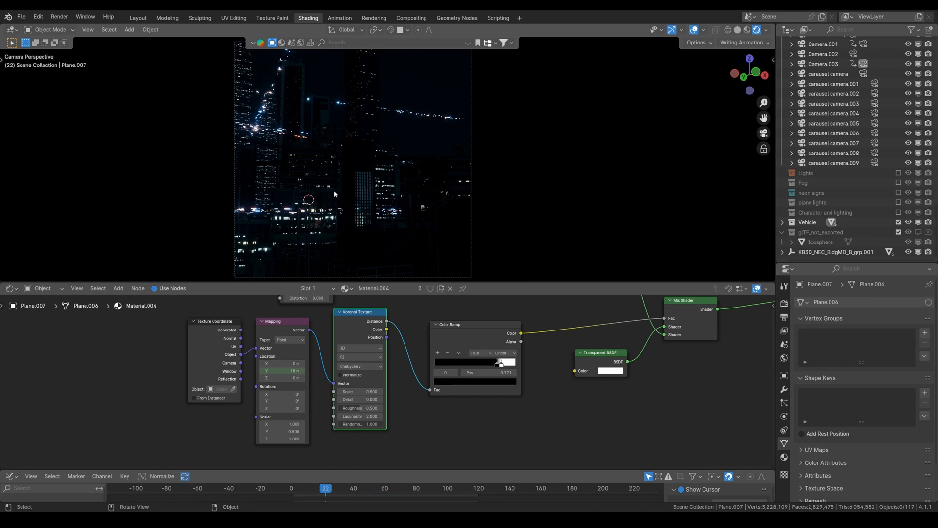
{"action": "middle_click_drag", "start_coordinate": [377, 158], "coordinate": [407, 163], "text": "shift"}
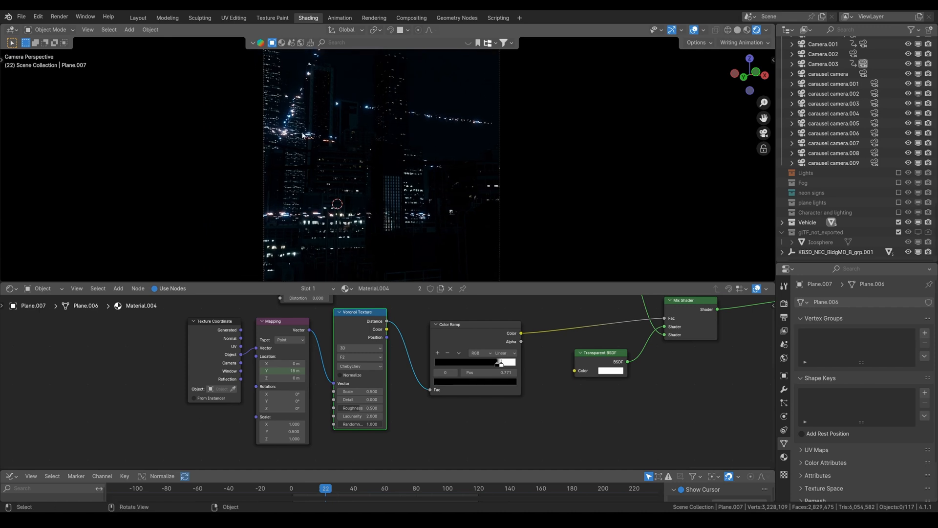
Select another traffic plane among the skyscrapers and inspect the layout of the planes in Solid shading.
{"action": "left_click", "coordinate": [294, 117]}
{"action": "mouse_move", "coordinate": [309, 109]}
{"action": "middle_mouse_down"}
{"action": "mouse_move", "coordinate": [464, 175]}
{"action": "mouse_move", "coordinate": [452, 146]}
{"action": "mouse_move", "coordinate": [446, 159]}
{"action": "middle_mouse_up"}
{"action": "key", "text": "z"}
{"action": "left_click", "coordinate": [419, 146]}
{"action": "scroll", "coordinate": [419, 150], "scroll_direction": "down", "scroll_amount": 4}
{"action": "key", "text": "alt+a"}
{"action": "scroll", "coordinate": [459, 171], "scroll_direction": "down", "scroll_amount": 3}
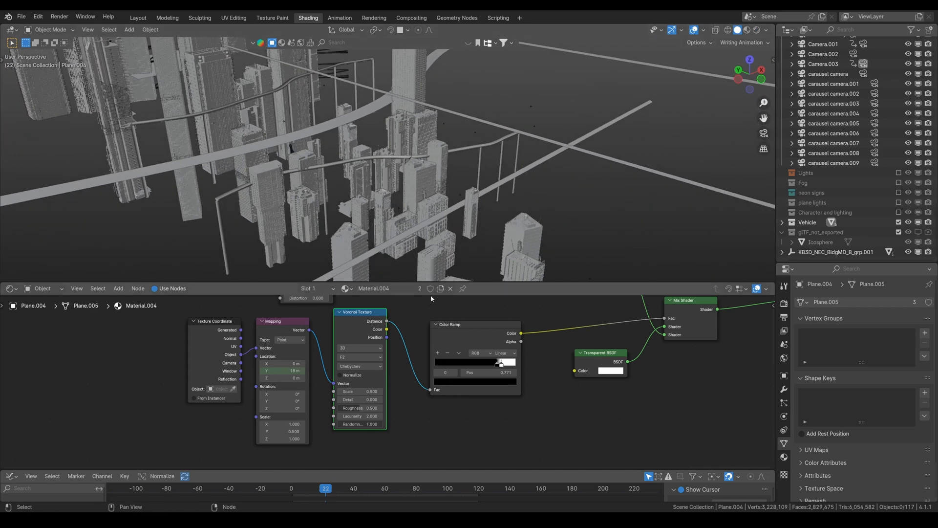
Enlarge the 3D viewport over the node editor and show the scene through the camera in Rendered shading.
{"action": "left_click_drag", "start_coordinate": [484, 281], "coordinate": [489, 362]}
{"action": "middle_click_drag", "start_coordinate": [496, 270], "coordinate": [474, 247]}
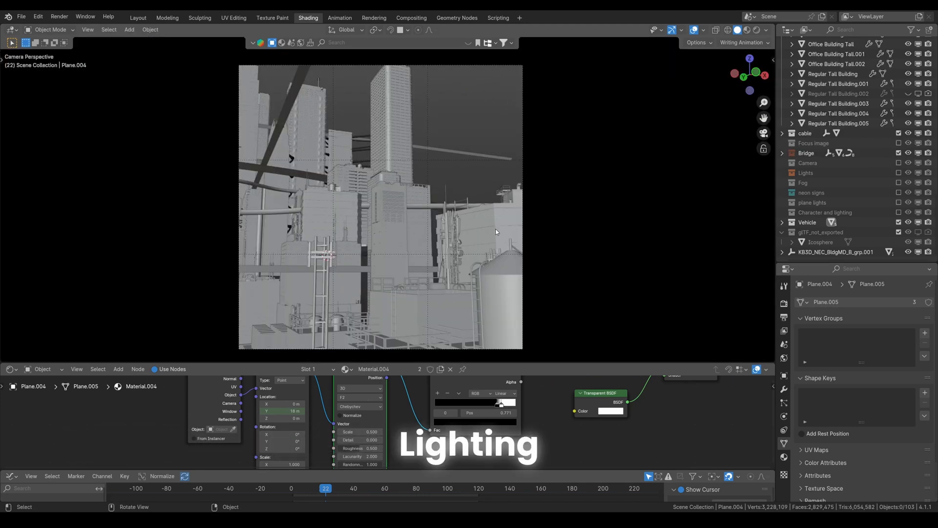
{"action": "middle_click_drag", "start_coordinate": [474, 204], "coordinate": [499, 213]}
{"action": "key", "text": "z"}
{"action": "left_click", "coordinate": [476, 174]}
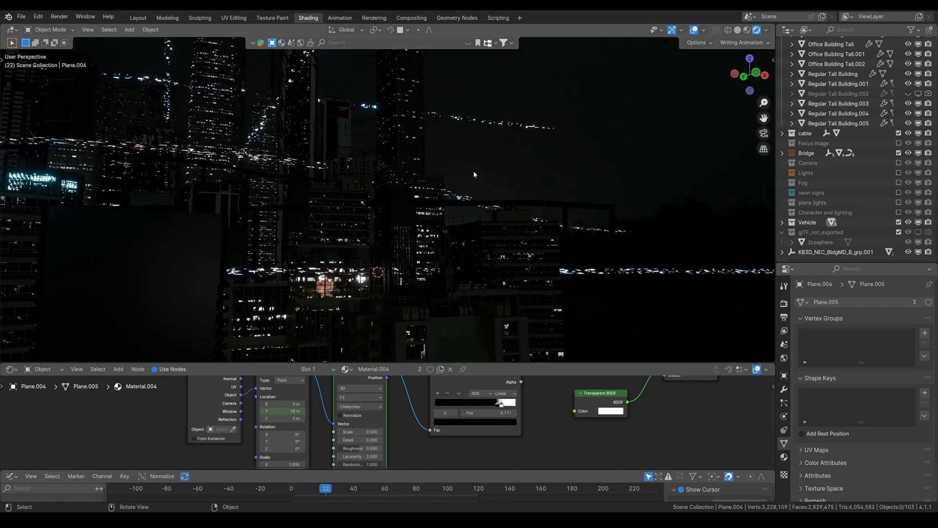
{"action": "key", "text": "KP_0"}
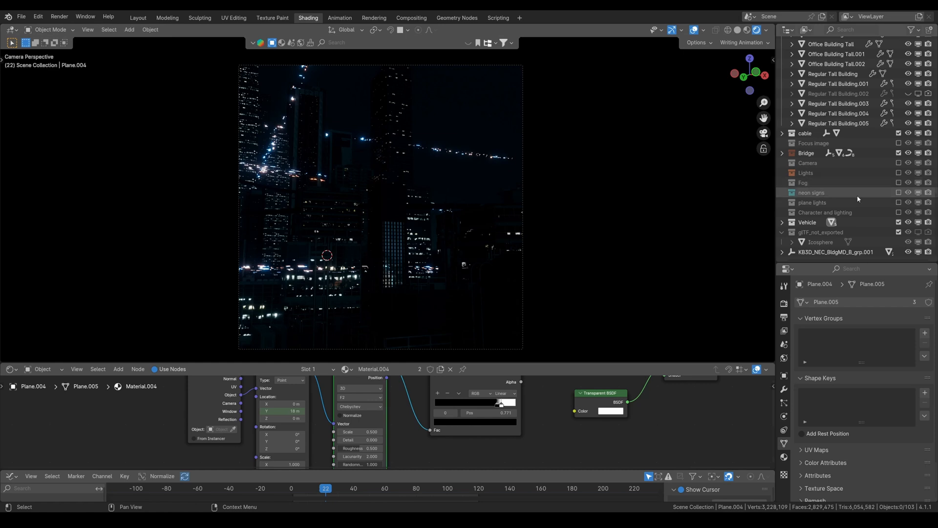
Enable the Lights collection with the Fog collection left excluded, and expand the list of lights.
{"action": "left_click", "coordinate": [899, 182]}
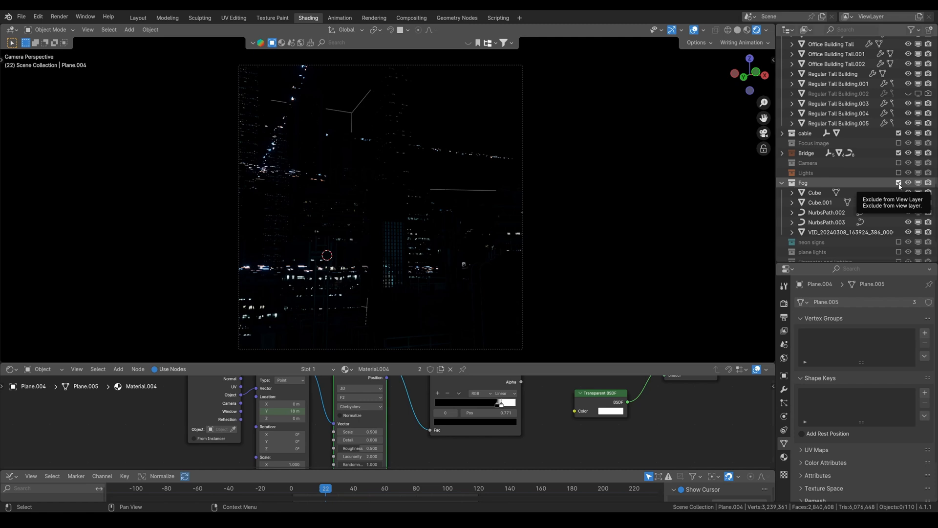
{"action": "left_click", "coordinate": [899, 183]}
{"action": "left_click", "coordinate": [899, 173]}
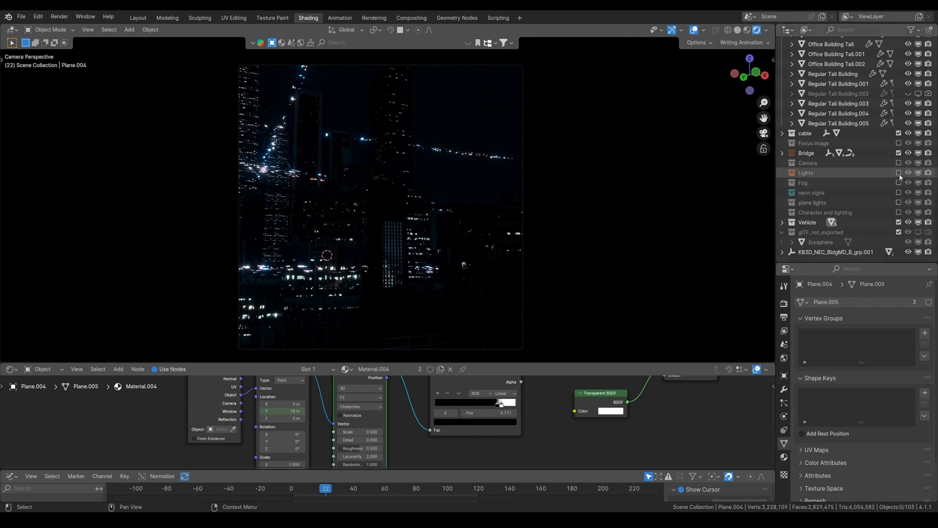
{"action": "left_click", "coordinate": [782, 173]}
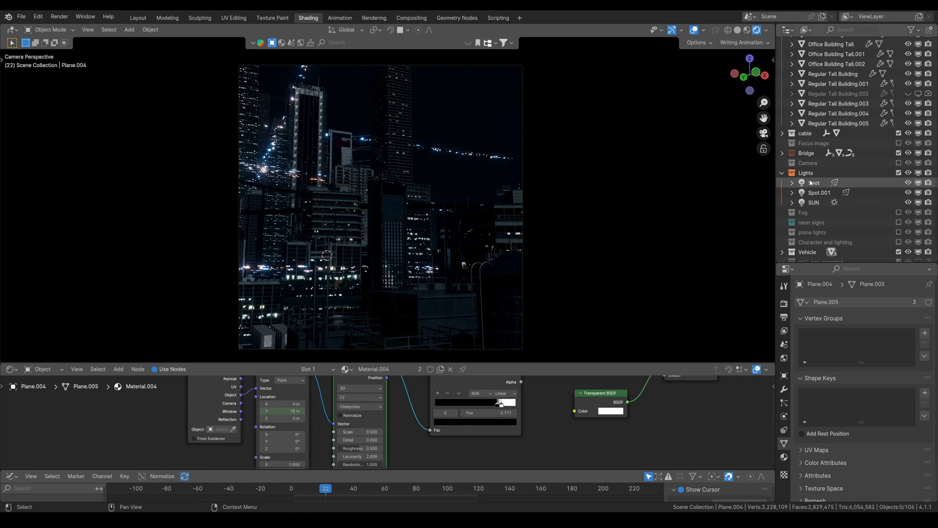
Inspect the placement and settings of the Spot and Spot.001 lights among the buildings and through the camera.
{"action": "left_click", "coordinate": [811, 183]}
{"action": "key", "text": "KP_Decimal"}
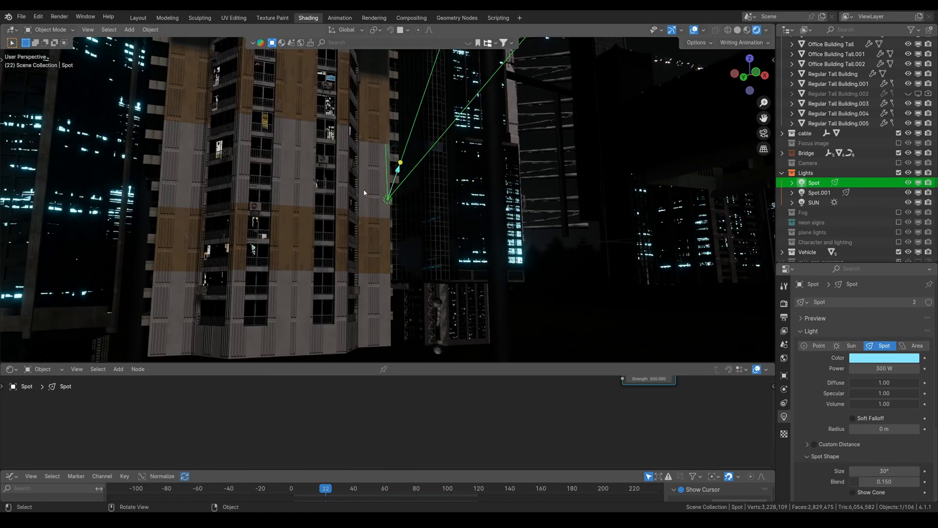
{"action": "middle_click_drag", "start_coordinate": [364, 193], "coordinate": [387, 240]}
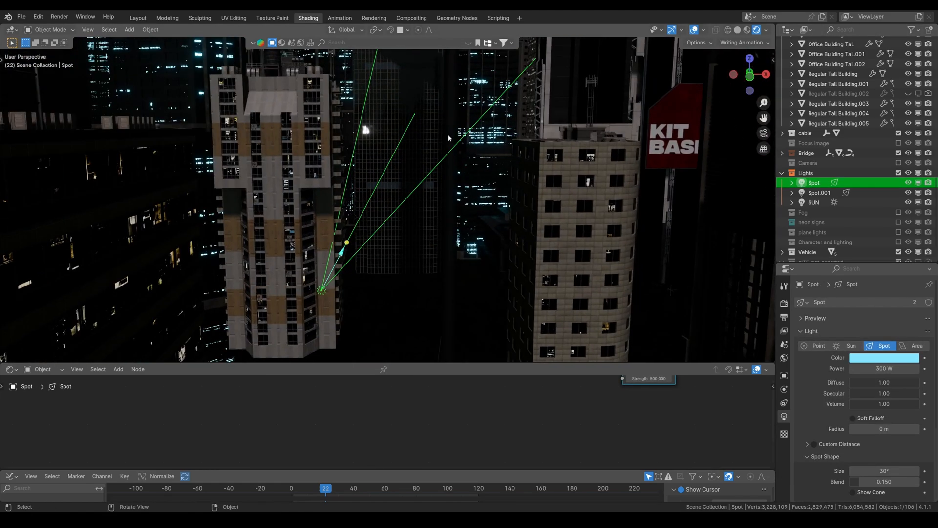
{"action": "key", "text": "KP_0"}
{"action": "left_click", "coordinate": [819, 193]}
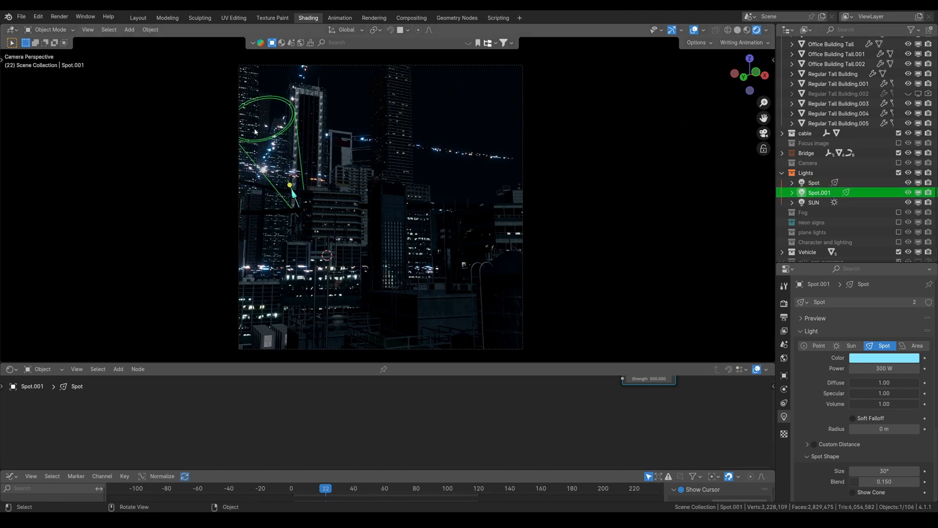
{"action": "middle_click_drag", "start_coordinate": [255, 131], "coordinate": [356, 191]}
{"action": "key", "text": "KP_0"}
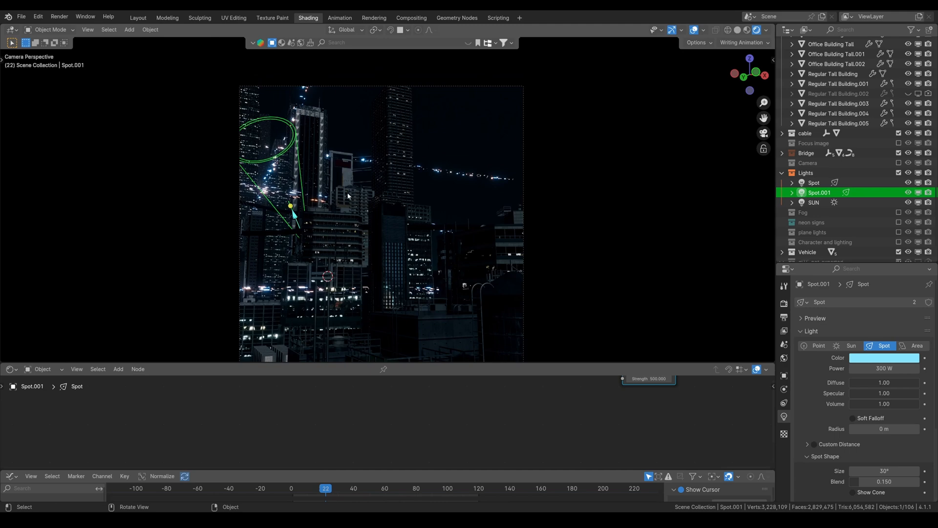
Select the SUN light and inspect its direction and strength over the city.
{"action": "left_click", "coordinate": [813, 203]}
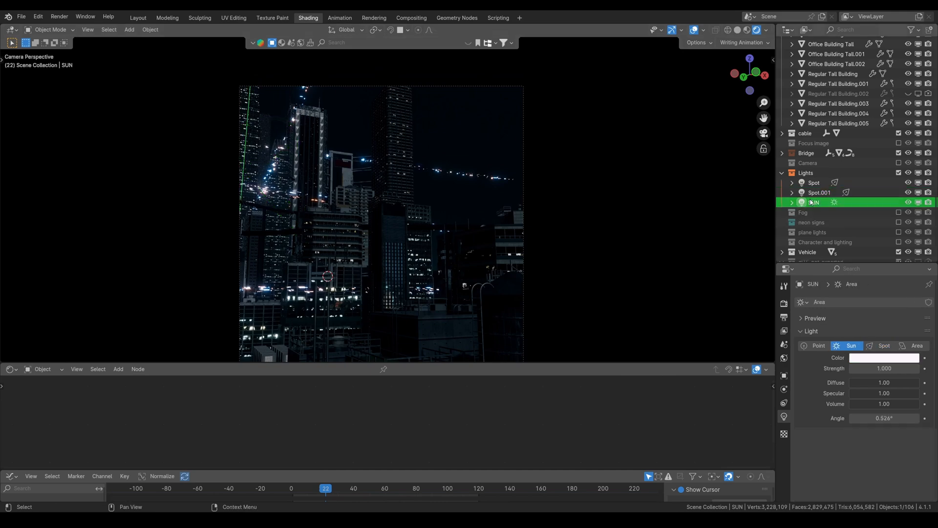
{"action": "middle_click_drag", "start_coordinate": [409, 215], "coordinate": [425, 217]}
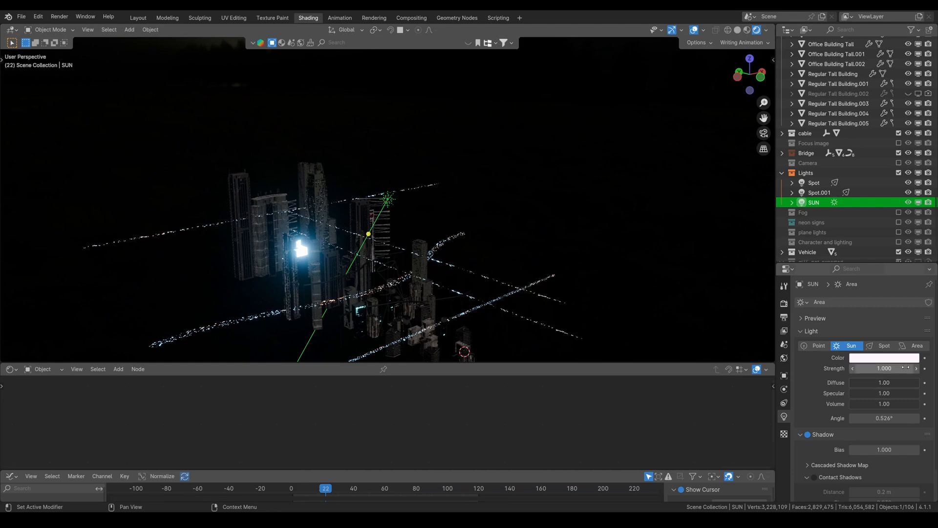
{"action": "key", "text": "KP_0"}
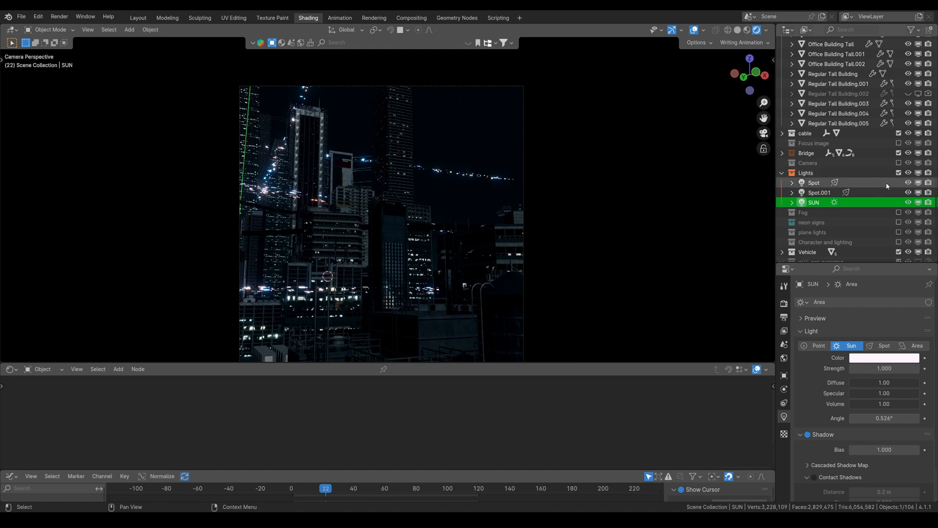
Enable and expand the plane lights collection, and frame the Area.001 light in the viewport.
{"action": "scroll", "coordinate": [884, 205], "scroll_direction": "down", "scroll_amount": 1}
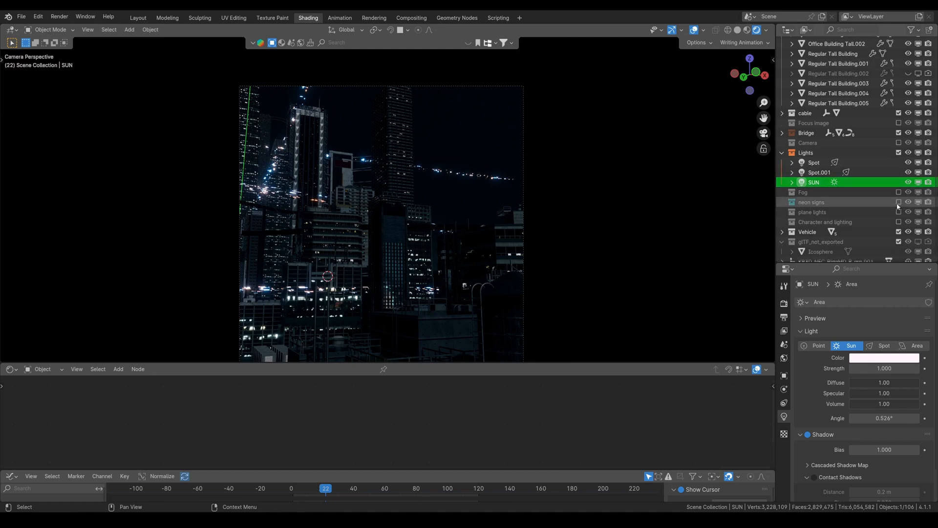
{"action": "left_click", "coordinate": [898, 212]}
{"action": "left_click", "coordinate": [782, 212]}
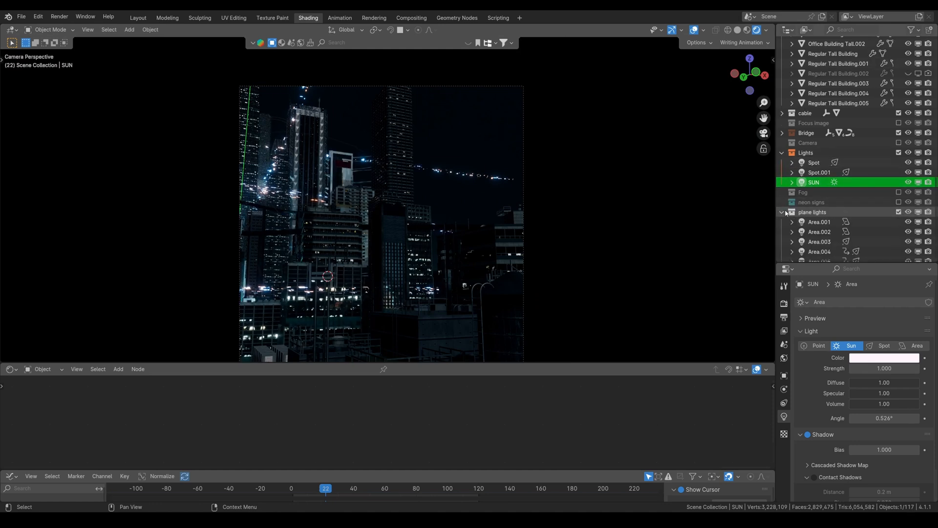
{"action": "left_click", "coordinate": [823, 222]}
{"action": "key", "text": "KP_Decimal"}
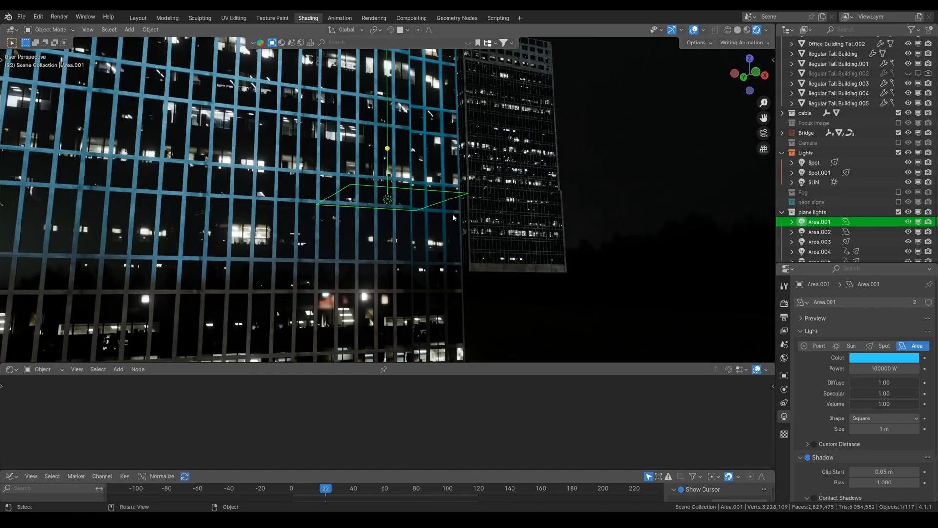
Inspect the placement of the Area.001 and Area.002 lights among the skyscrapers and through the camera.
{"action": "scroll", "coordinate": [438, 172], "scroll_direction": "down", "scroll_amount": 15}
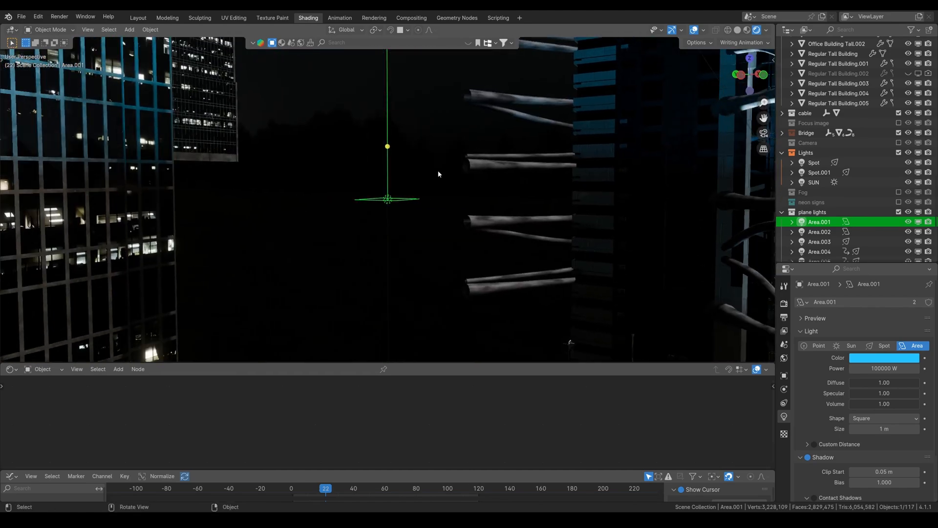
{"action": "middle_click_drag", "start_coordinate": [404, 176], "coordinate": [580, 302]}
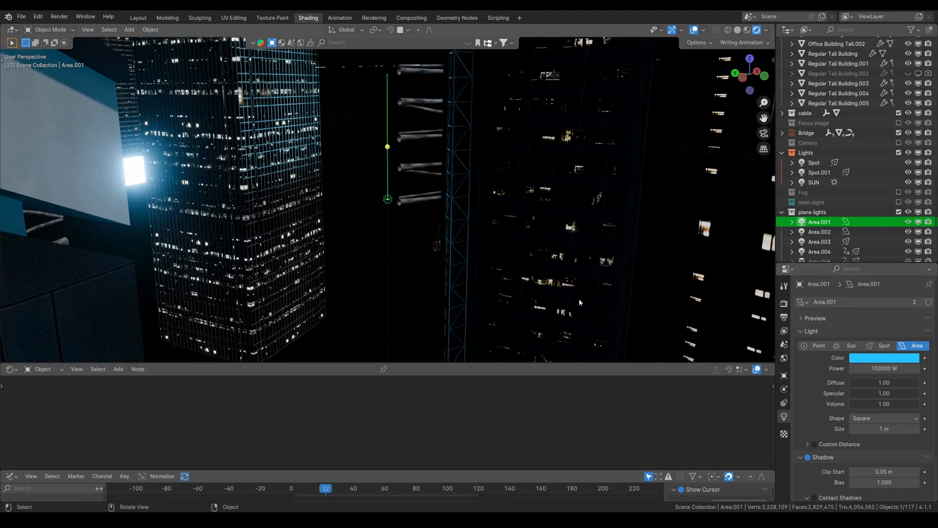
{"action": "left_click", "coordinate": [819, 232]}
{"action": "key", "text": "KP_Decimal"}
{"action": "middle_click_drag", "start_coordinate": [591, 235], "coordinate": [514, 212]}
{"action": "key", "text": "KP_0"}
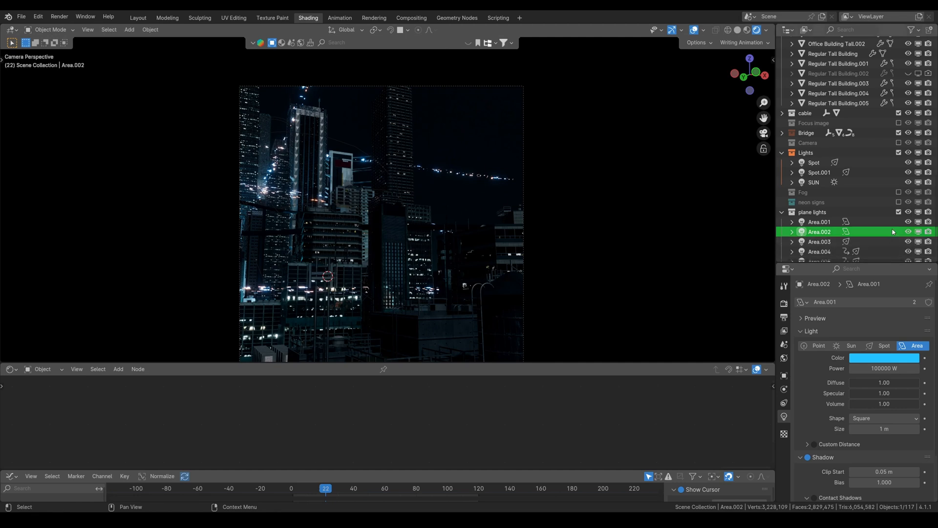
Compare the camera shot with the plane lights collection excluded and included, leaving it enabled and collapsed.
{"action": "scroll", "coordinate": [859, 206], "scroll_direction": "down", "scroll_amount": 5}
{"action": "scroll", "coordinate": [907, 142], "scroll_direction": "left", "scroll_amount": 1, "text": "ctrl"}
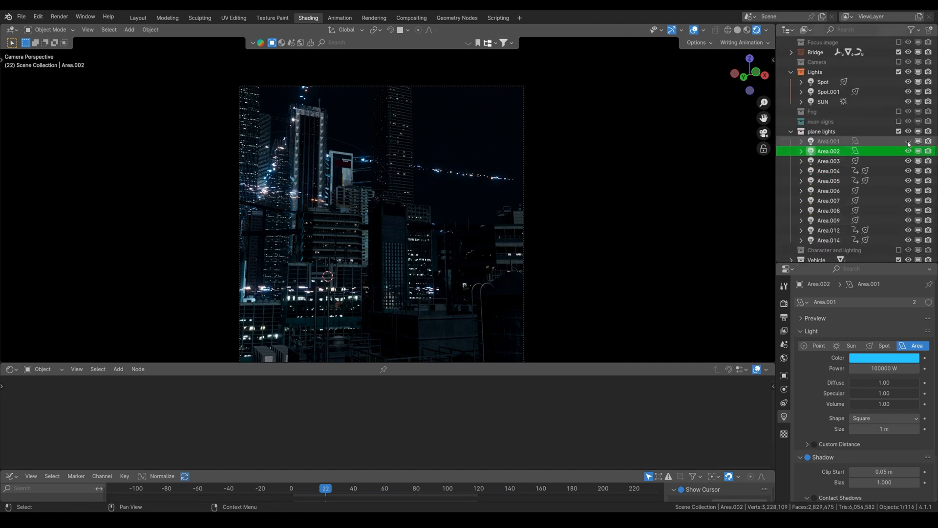
{"action": "left_click", "coordinate": [897, 131]}
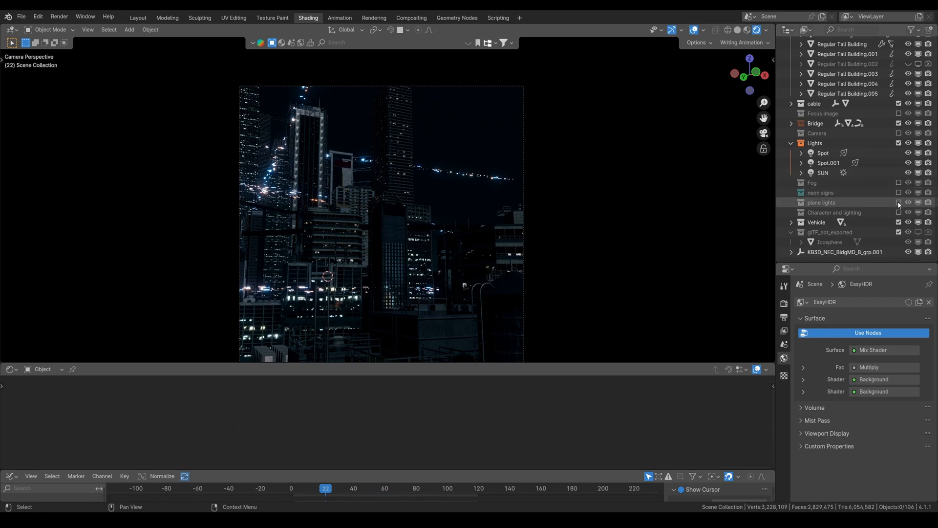
{"action": "left_click", "coordinate": [898, 202]}
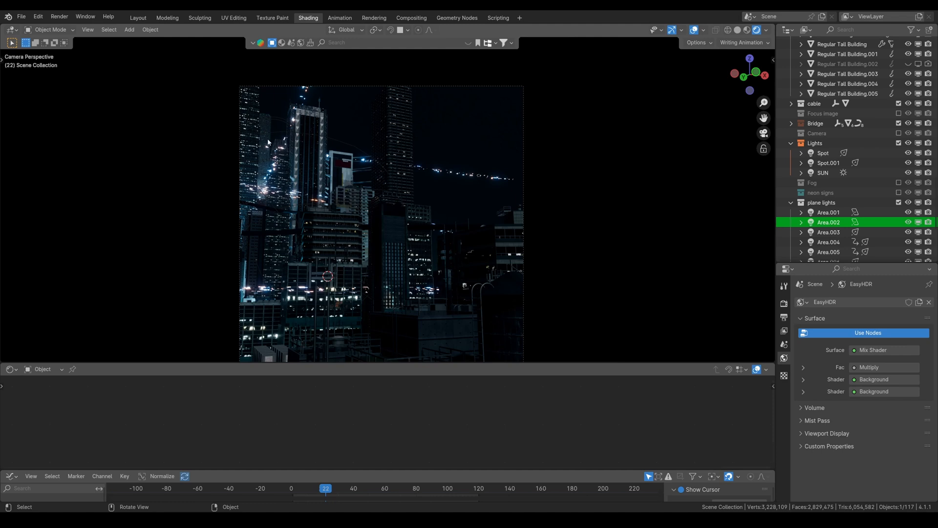
{"action": "left_click", "coordinate": [790, 202]}
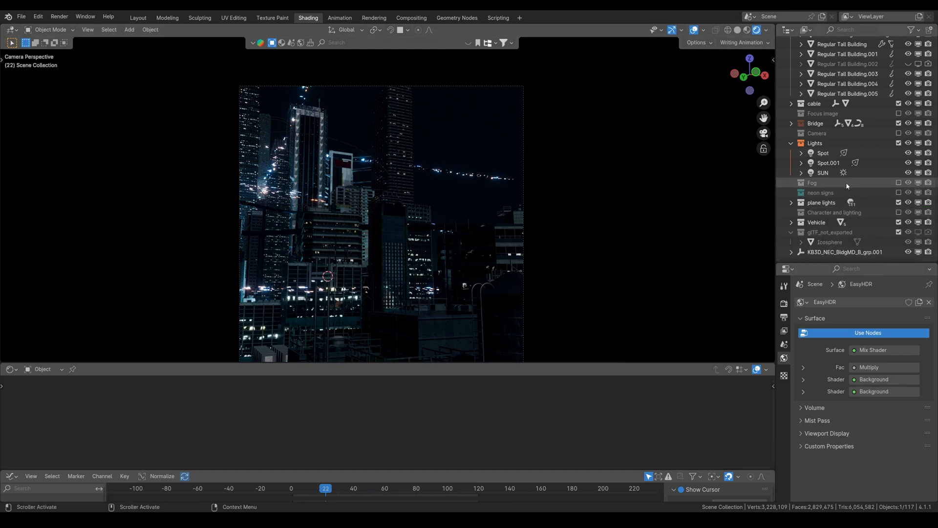
Enable the Character and lighting collection and inspect the BEACON lights on the rooftop mast up close and through the camera.
{"action": "left_click", "coordinate": [898, 212]}
{"action": "left_click", "coordinate": [320, 244]}
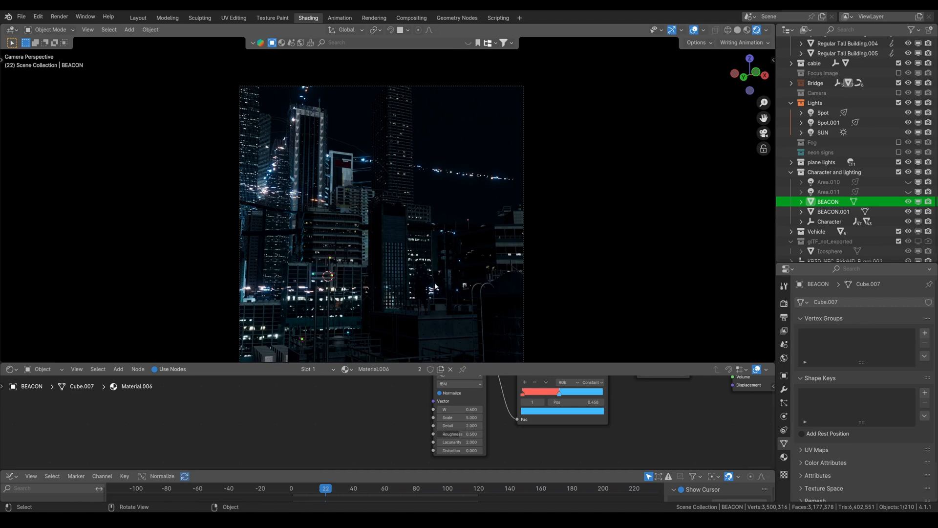
{"action": "left_click", "coordinate": [829, 206]}
{"action": "left_click", "coordinate": [829, 202]}
{"action": "key", "text": "KP_0"}
{"action": "key", "text": "KP_Decimal"}
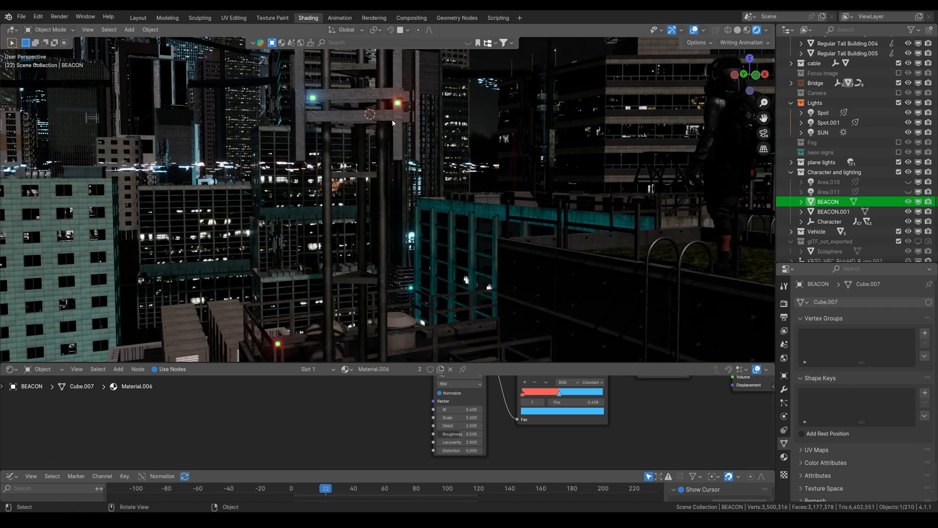
{"action": "middle_click_drag", "start_coordinate": [391, 130], "coordinate": [376, 183]}
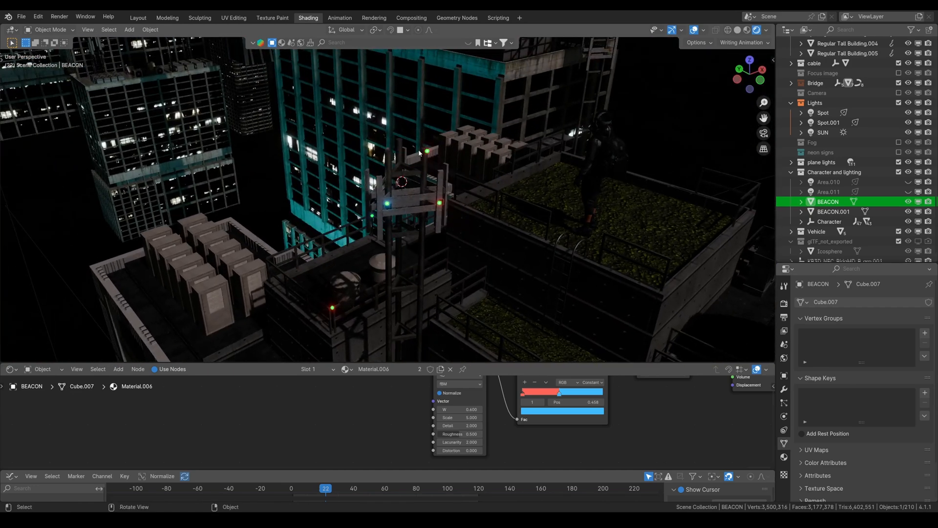
{"action": "key", "text": "KP_0"}
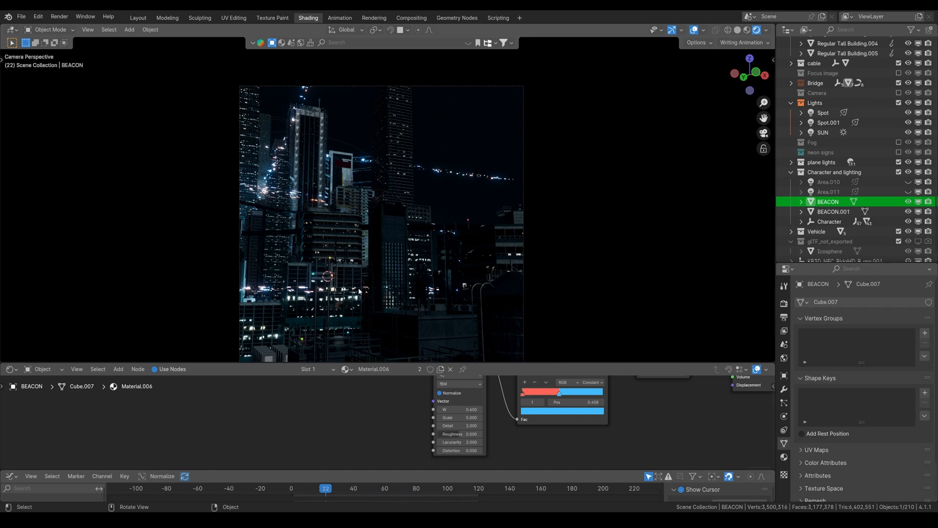
Unhide the Area.010 and Area.011 lights and collapse the Character and lighting collection.
{"action": "left_click", "coordinate": [908, 182]}
{"action": "left_click", "coordinate": [907, 192]}
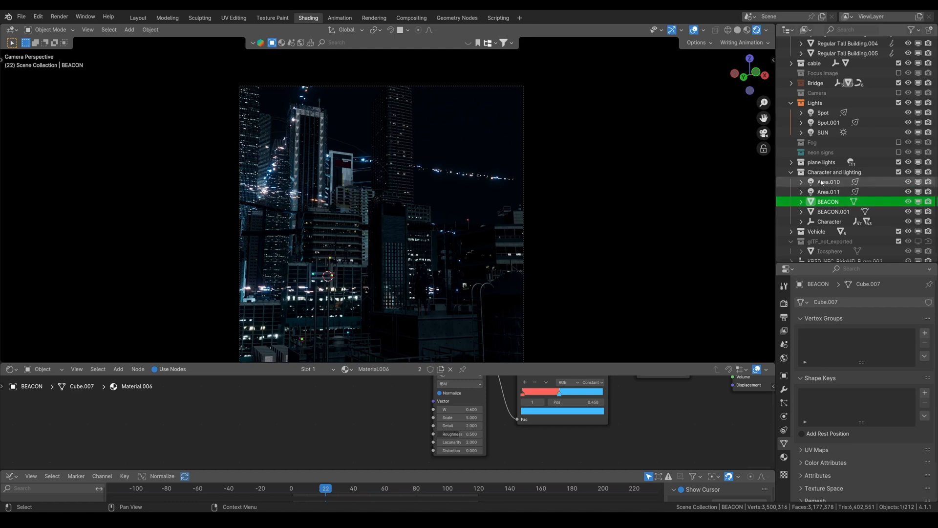
{"action": "left_click", "coordinate": [792, 172]}
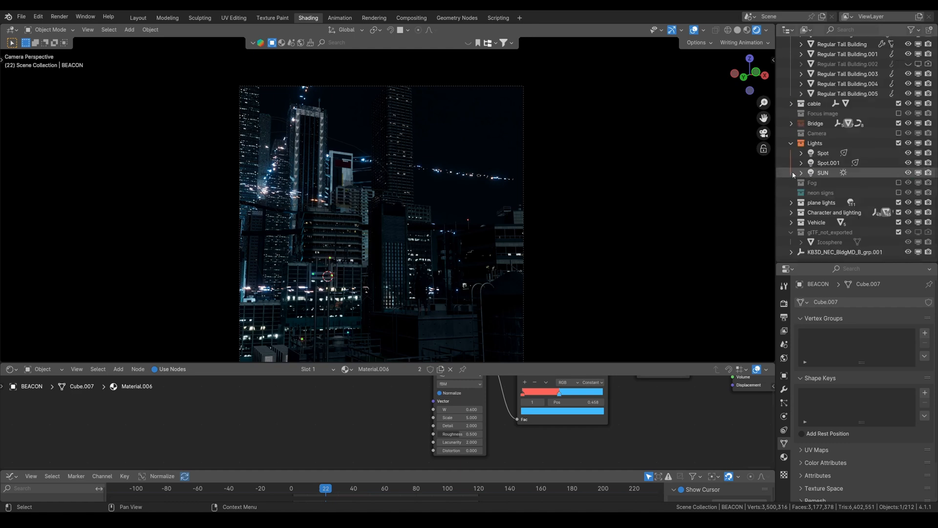
Enable the neon signs collection and view the lit signs across the whole city from outside the camera.
{"action": "left_click", "coordinate": [899, 193]}
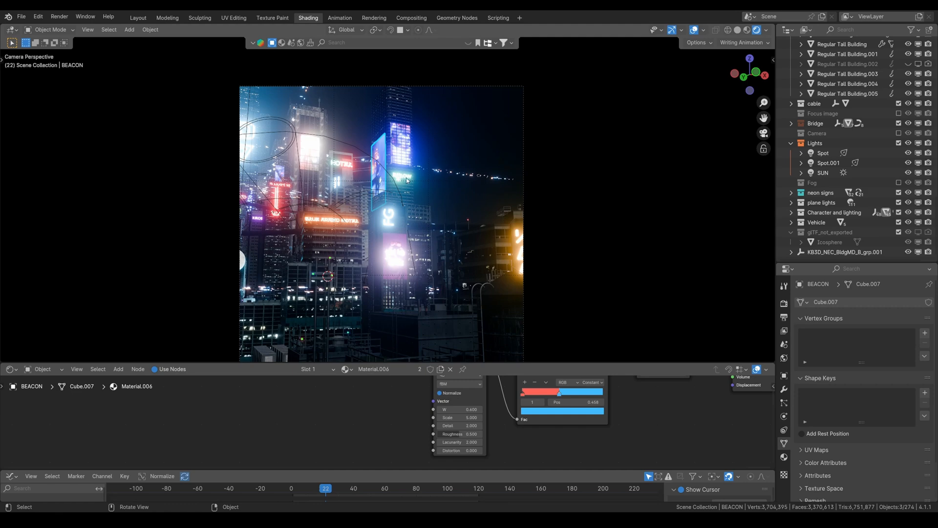
{"action": "middle_click_drag", "start_coordinate": [395, 165], "coordinate": [398, 166]}
{"action": "scroll", "coordinate": [437, 182], "scroll_direction": "down", "scroll_amount": 8}
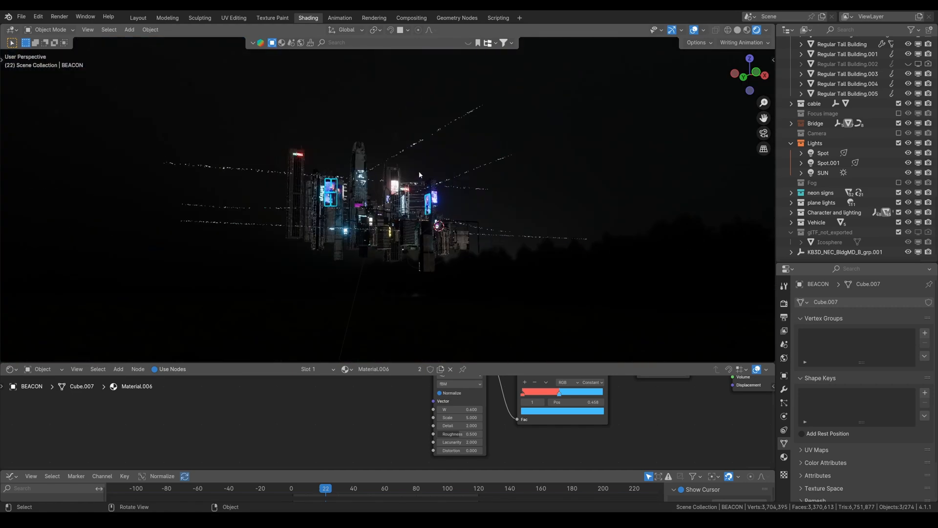
{"action": "scroll", "coordinate": [437, 183], "scroll_direction": "up", "scroll_amount": 6}
{"action": "scroll", "coordinate": [454, 195], "scroll_direction": "down", "scroll_amount": 6}
{"action": "scroll", "coordinate": [472, 207], "scroll_direction": "up", "scroll_amount": 7}
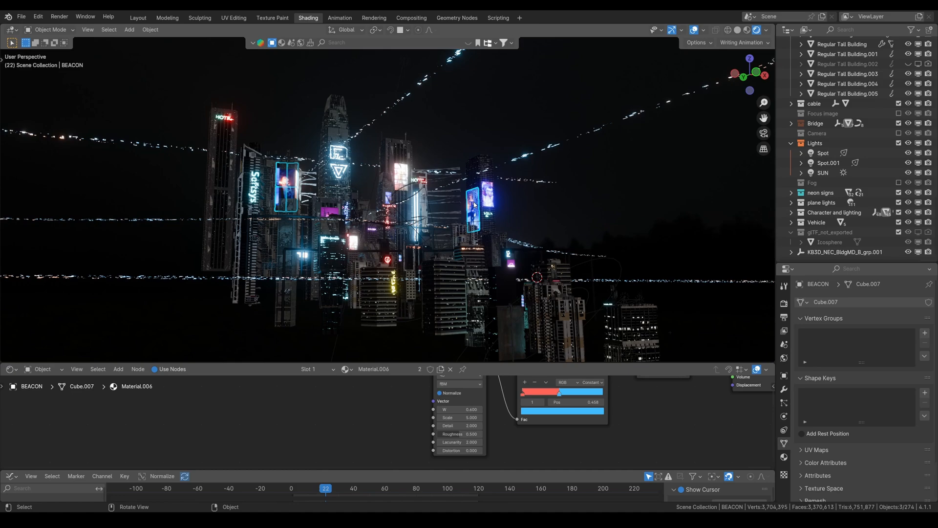
Select the tall video billboard on the tower with the BELOW sign and inspect its image and emission nodes.
{"action": "left_click", "coordinate": [473, 204]}
{"action": "key", "text": "KP_Decimal"}
{"action": "left_click", "coordinate": [364, 192]}
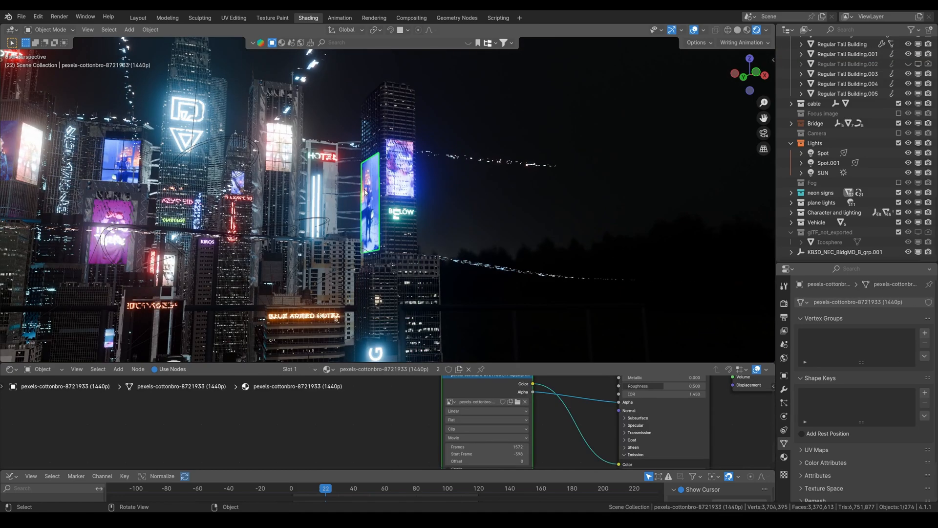
{"action": "key", "text": "KP_Decimal"}
{"action": "scroll", "coordinate": [444, 201], "scroll_direction": "down", "scroll_amount": 6}
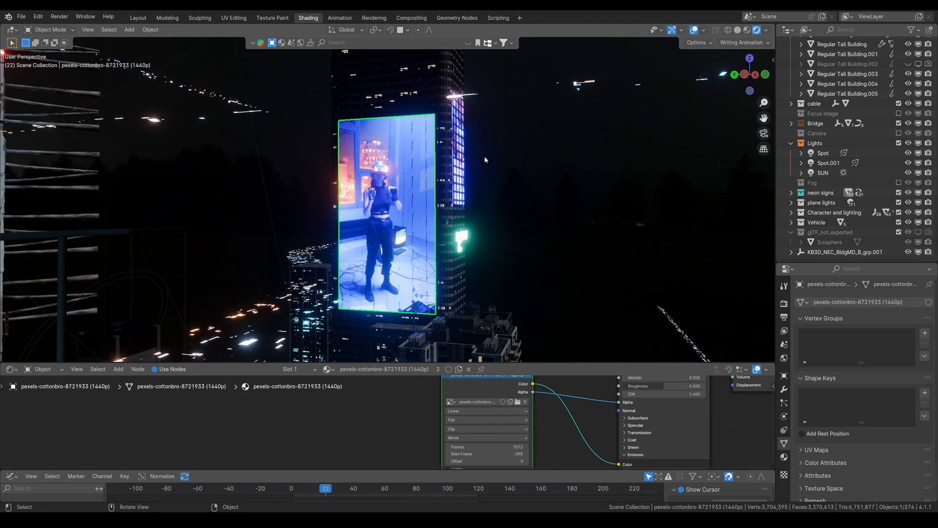
{"action": "middle_click_drag", "start_coordinate": [450, 218], "coordinate": [408, 241]}
{"action": "scroll", "coordinate": [411, 429], "scroll_direction": "down", "scroll_amount": 2}
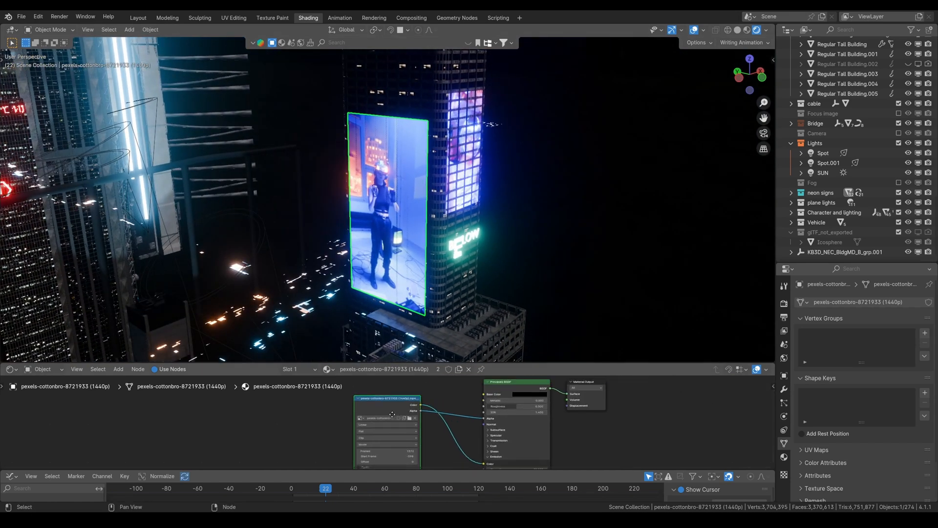
{"action": "middle_click_drag", "start_coordinate": [412, 428], "coordinate": [395, 409]}
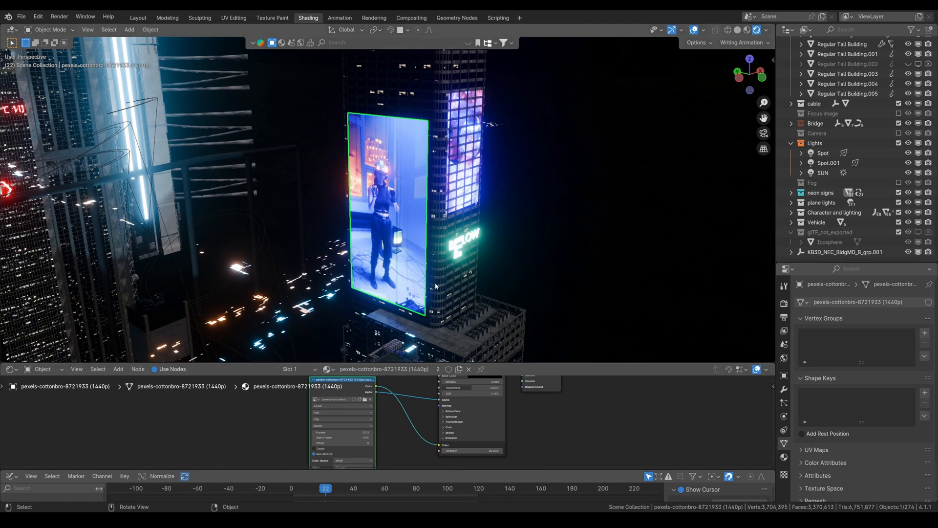
Select the production_id_5020954 billboard above the BELOW sign and inspect it on the facade and through the camera.
{"action": "scroll", "coordinate": [451, 282], "scroll_direction": "up", "scroll_amount": 2}
{"action": "middle_click_drag", "start_coordinate": [452, 282], "coordinate": [480, 177]}
{"action": "left_click", "coordinate": [460, 96]}
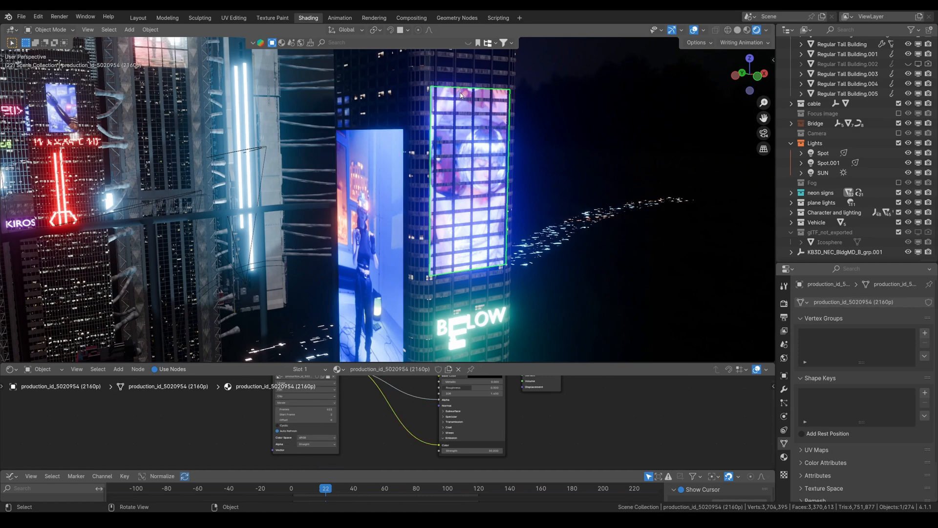
{"action": "middle_click_drag", "start_coordinate": [460, 97], "coordinate": [501, 157]}
{"action": "scroll", "coordinate": [549, 193], "scroll_direction": "up", "scroll_amount": 2}
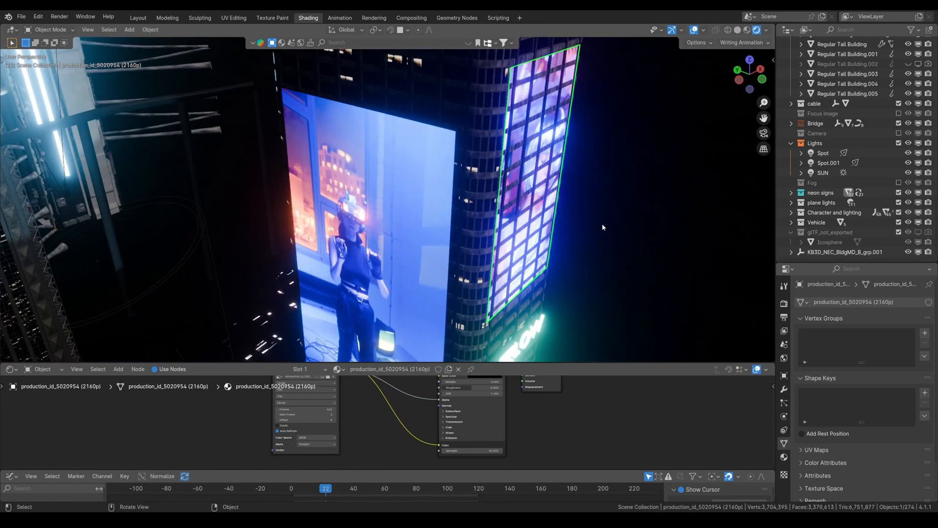
{"action": "middle_click_drag", "start_coordinate": [551, 195], "coordinate": [542, 244]}
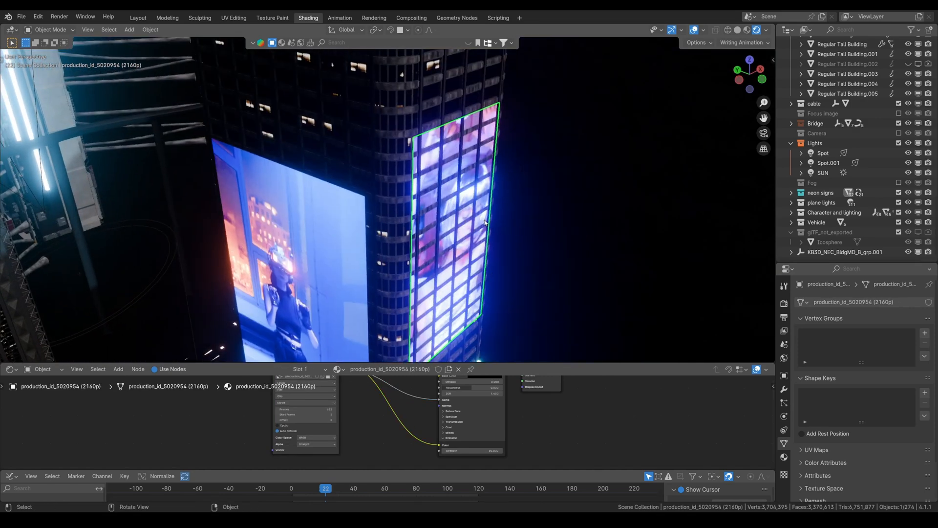
{"action": "key", "text": "KP_0"}
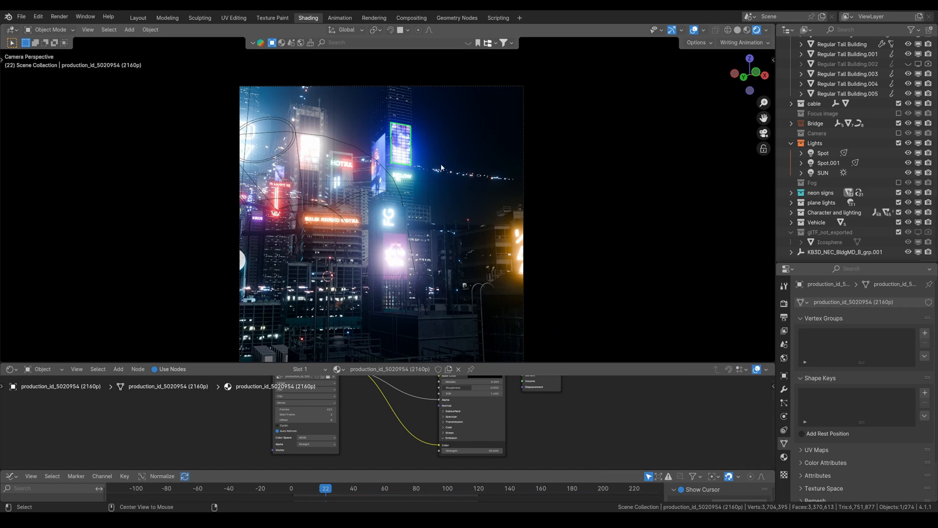
Select the orange BLUE ARMED HOTEL text sign and examine its geometry and bevel settings.
{"action": "key", "text": "alt+a"}
{"action": "left_click", "coordinate": [319, 222]}
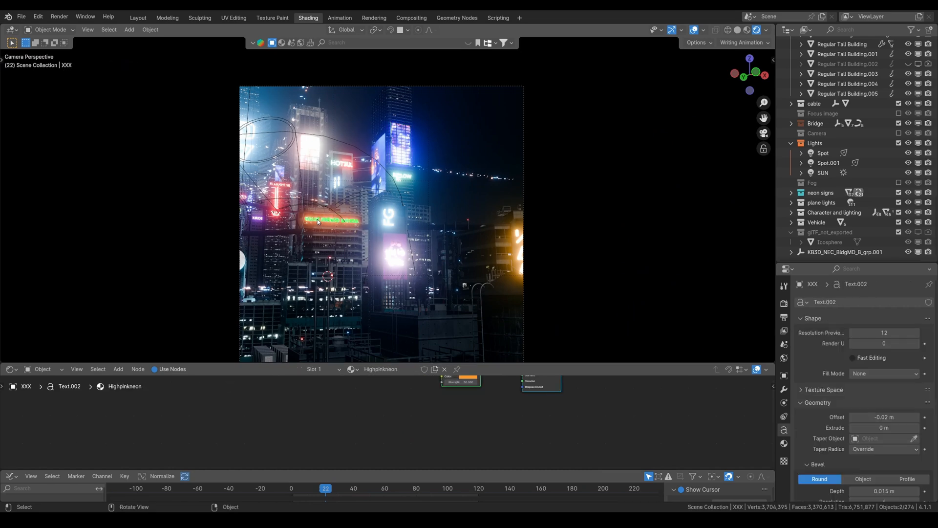
{"action": "key", "text": "KP_Decimal"}
{"action": "middle_click_drag", "start_coordinate": [317, 215], "coordinate": [314, 313]}
{"action": "key", "text": "alt+a"}
{"action": "left_click", "coordinate": [321, 309]}
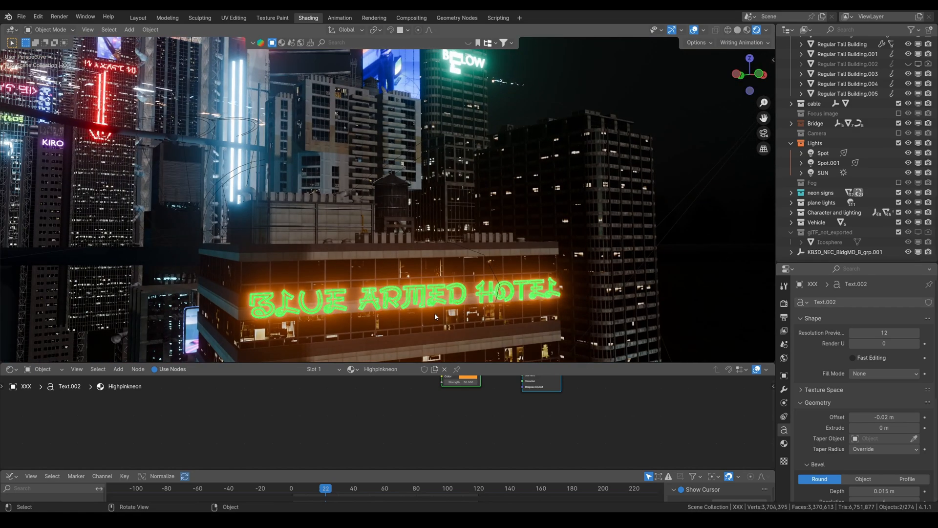
{"action": "scroll", "coordinate": [838, 433], "scroll_direction": "down", "scroll_amount": 5}
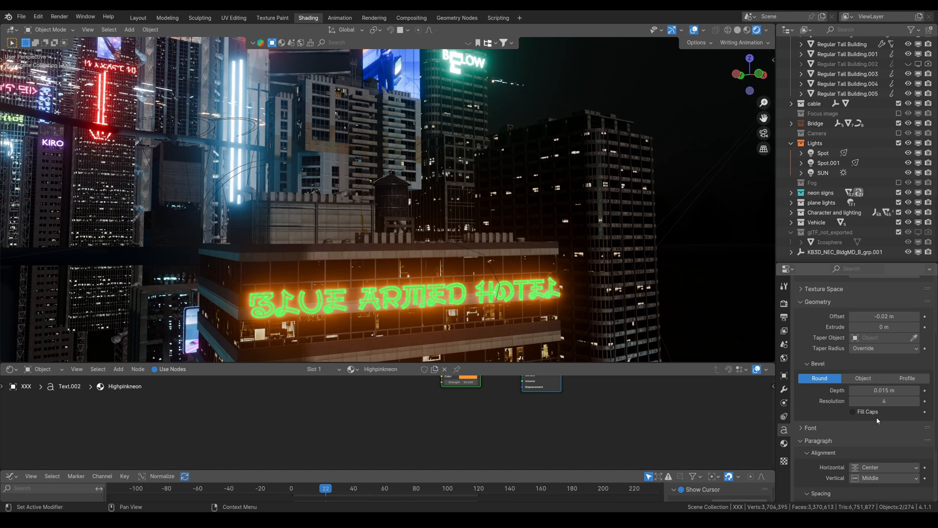
{"action": "scroll", "coordinate": [875, 420], "scroll_direction": "up", "scroll_amount": 5}
{"action": "scroll", "coordinate": [878, 417], "scroll_direction": "down", "scroll_amount": 4}
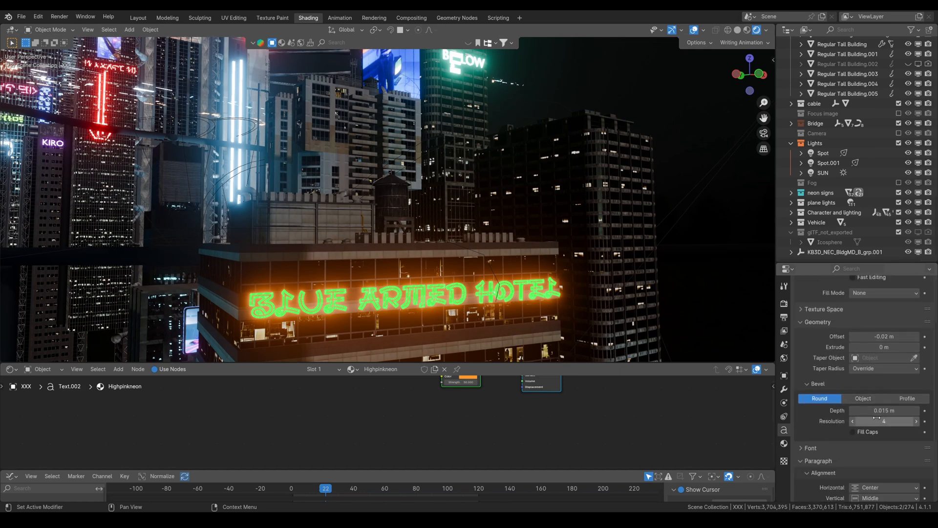
{"action": "middle_click_drag", "start_coordinate": [430, 310], "coordinate": [455, 278], "text": "shift"}
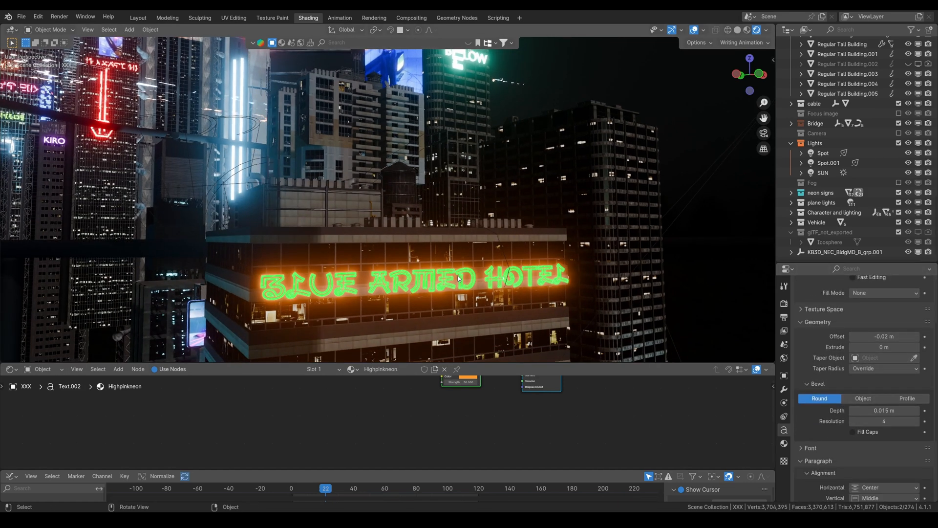
Deselect the hotel sign and examine the surrounding neon signs on the towers, ending in the camera view.
{"action": "key", "text": "alt+a"}
{"action": "middle_click_drag", "start_coordinate": [415, 249], "coordinate": [455, 329], "text": "shift"}
{"action": "scroll", "coordinate": [804, 338], "scroll_direction": "up", "scroll_amount": 4}
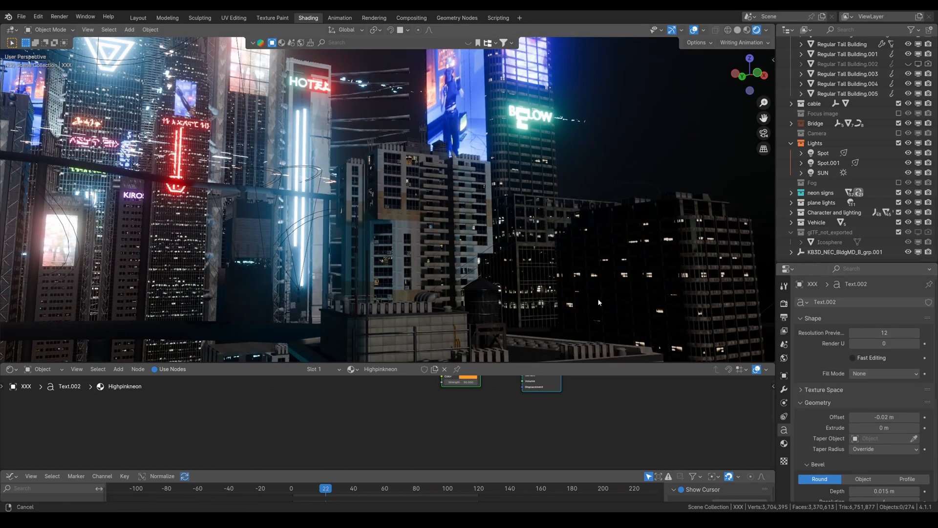
{"action": "middle_click_drag", "start_coordinate": [597, 298], "coordinate": [510, 243], "text": "shift"}
{"action": "scroll", "coordinate": [915, 417], "scroll_direction": "down", "scroll_amount": 4}
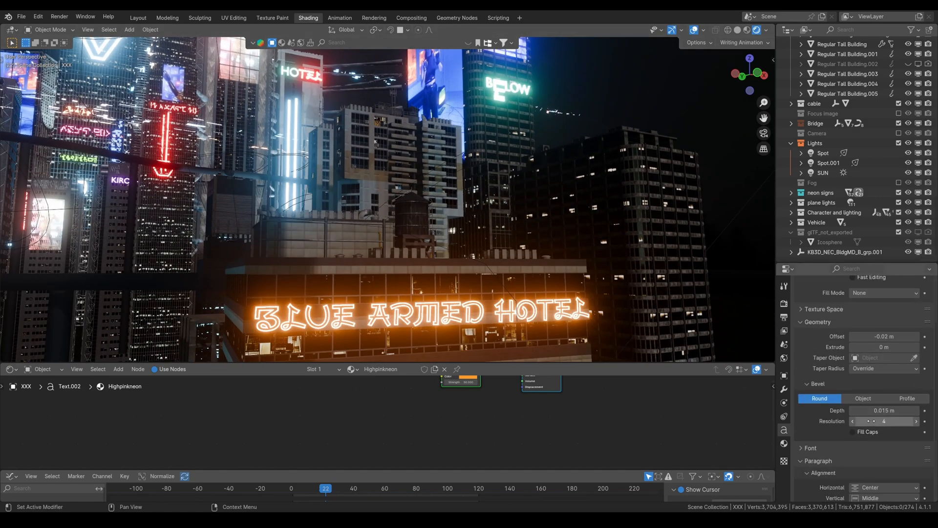
{"action": "middle_click_drag", "start_coordinate": [149, 97], "coordinate": [180, 156], "text": "shift"}
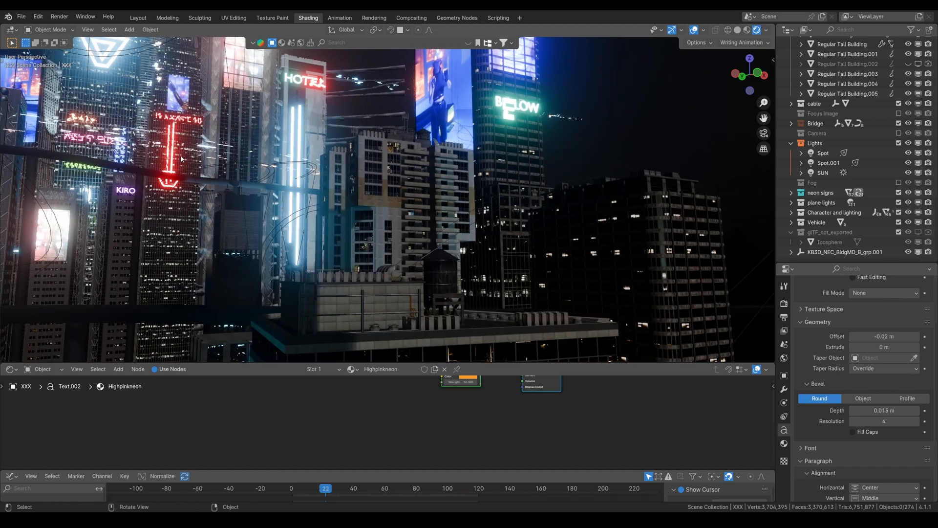
{"action": "middle_click_drag", "start_coordinate": [201, 80], "coordinate": [232, 140], "text": "shift"}
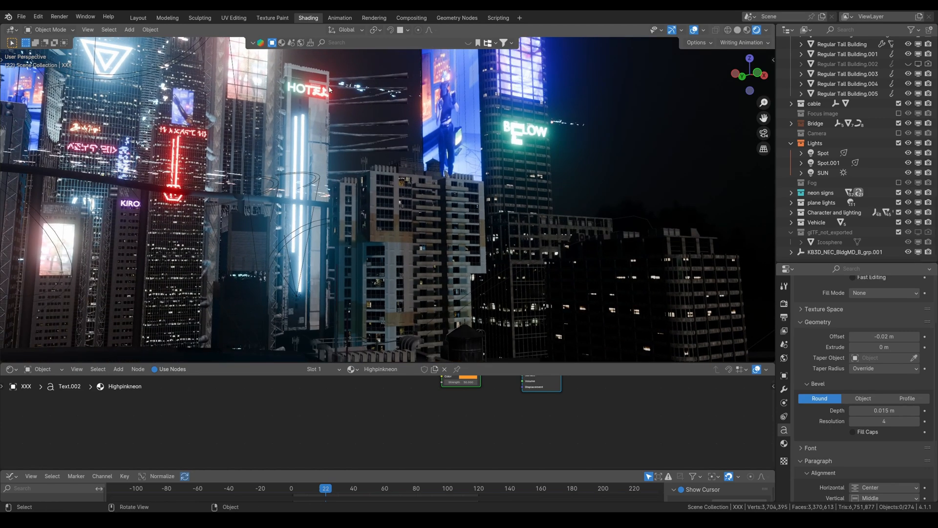
{"action": "scroll", "coordinate": [320, 149], "scroll_direction": "down", "scroll_amount": 2}
{"action": "middle_click_drag", "start_coordinate": [322, 149], "coordinate": [297, 108], "text": "shift"}
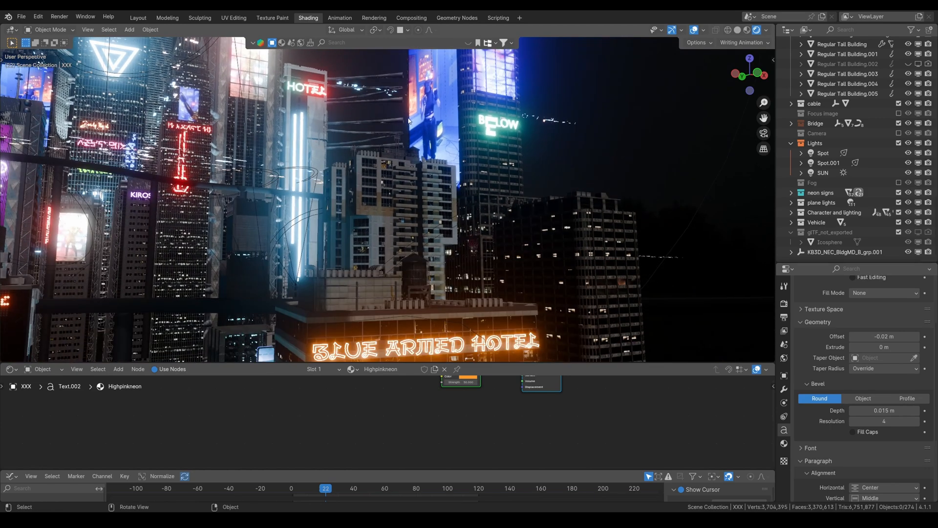
{"action": "key", "text": "KP_0"}
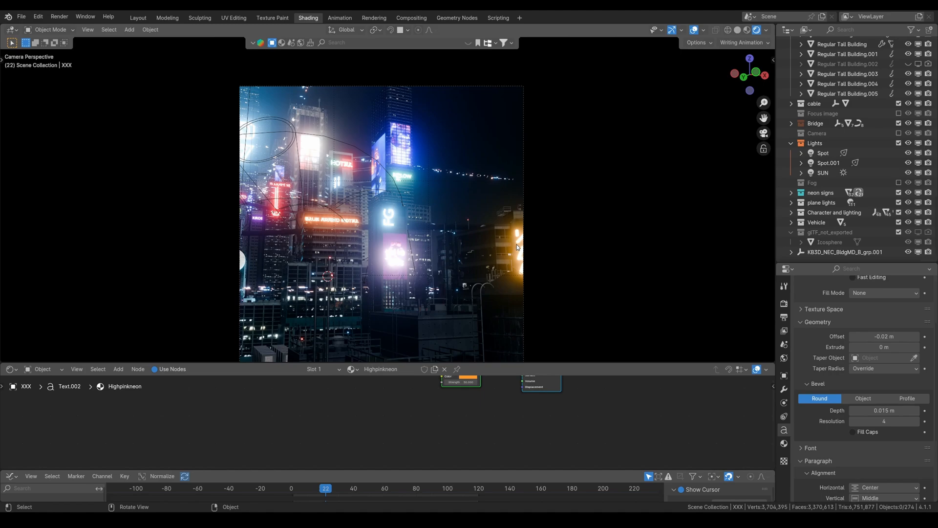
Select the yellow NOODLES sign and its metal backing panel, inspecting them up close and through the camera.
{"action": "left_click", "coordinate": [517, 245]}
{"action": "key", "text": "KP_Decimal"}
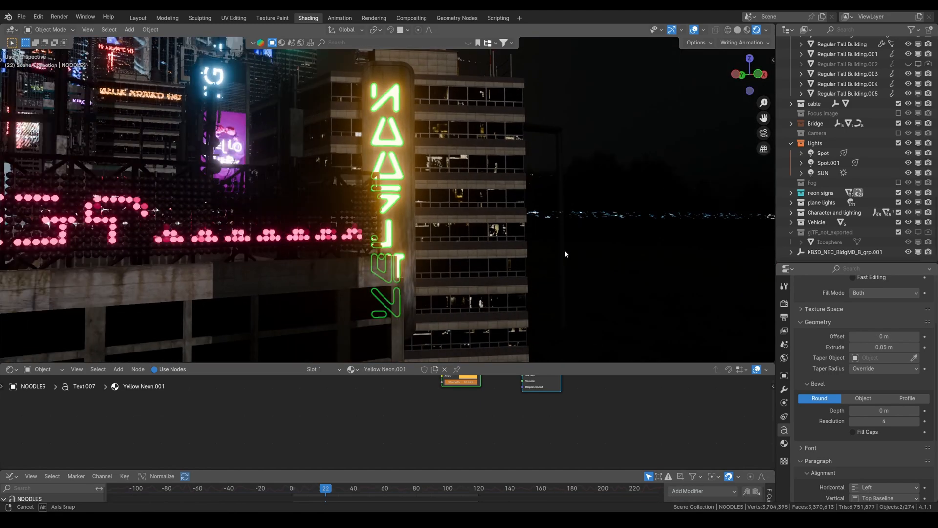
{"action": "left_click", "coordinate": [411, 189]}
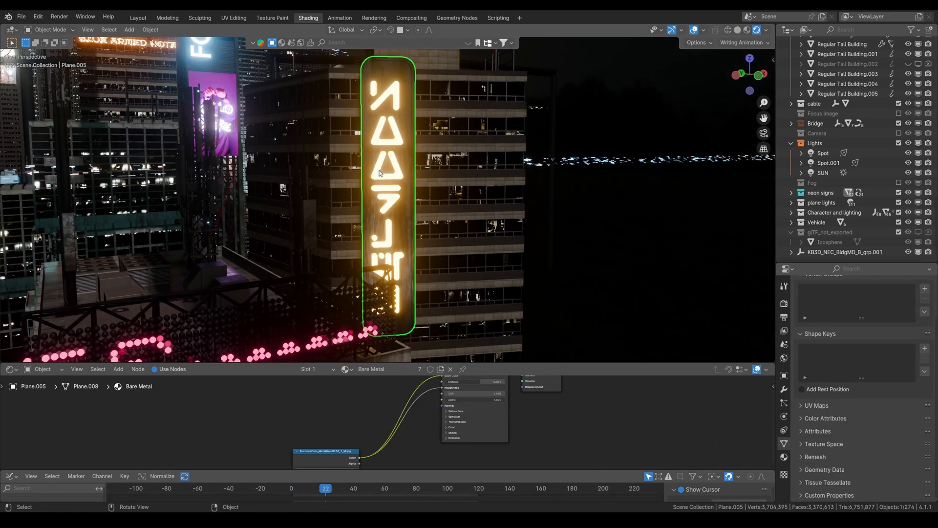
{"action": "key", "text": "KP_0"}
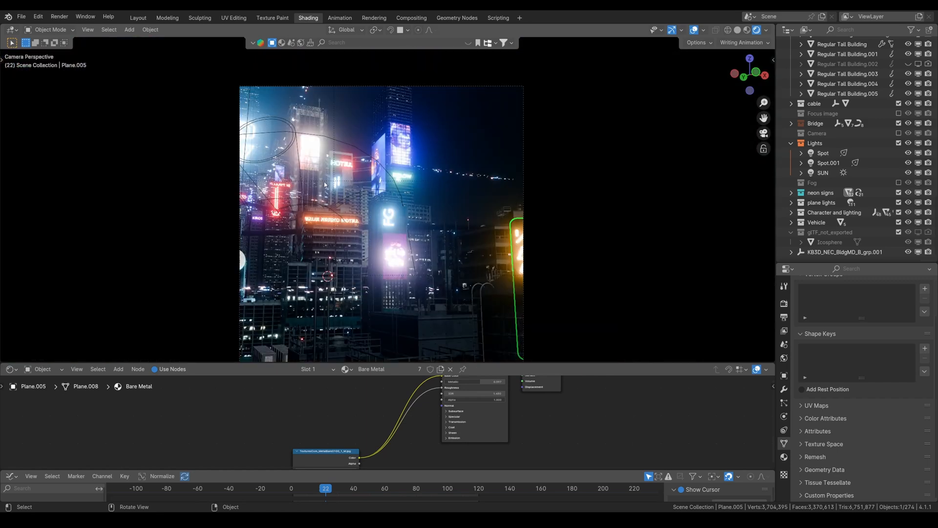
Select the round KB3D_NEC_BldgSM_C_NeonSignB sign, inspect it up close, and return to the framed camera view.
{"action": "left_click", "coordinate": [244, 260]}
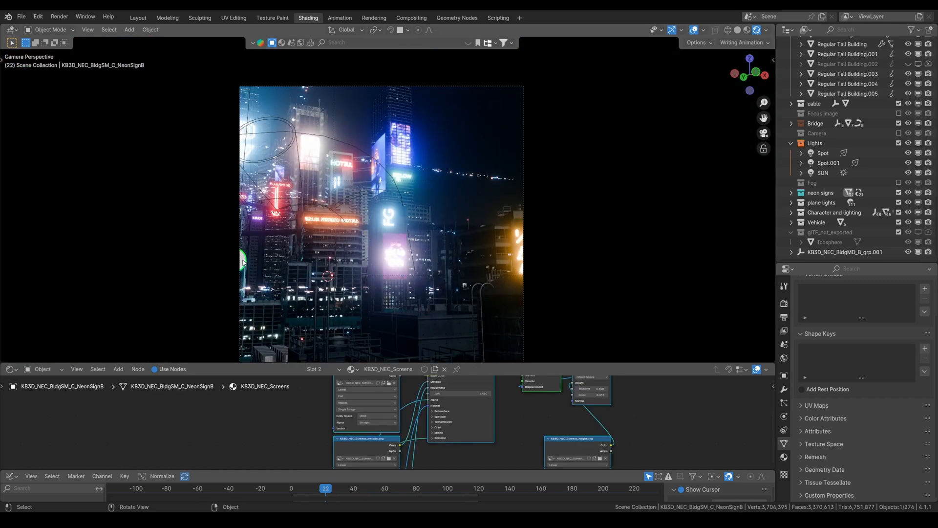
{"action": "key", "text": "KP_Decimal"}
{"action": "middle_click_drag", "start_coordinate": [314, 243], "coordinate": [391, 233]}
{"action": "key", "text": "KP_0"}
{"action": "scroll", "coordinate": [374, 191], "scroll_direction": "up", "scroll_amount": 2}
{"action": "middle_click_drag", "start_coordinate": [374, 190], "coordinate": [386, 174], "text": "shift"}
{"action": "scroll", "coordinate": [393, 215], "scroll_direction": "down", "scroll_amount": 2}
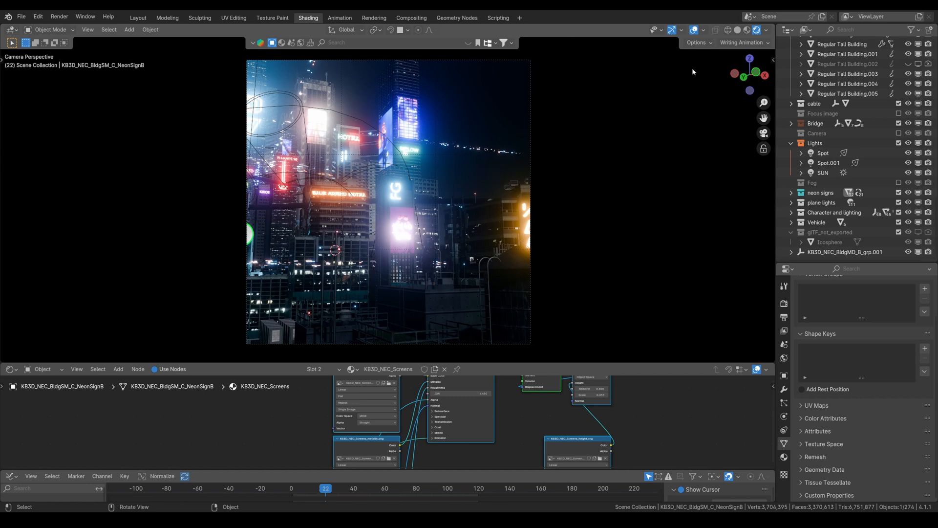
Hide the viewport overlays and include the Fog collection in the view layer.
{"action": "left_click", "coordinate": [694, 30]}
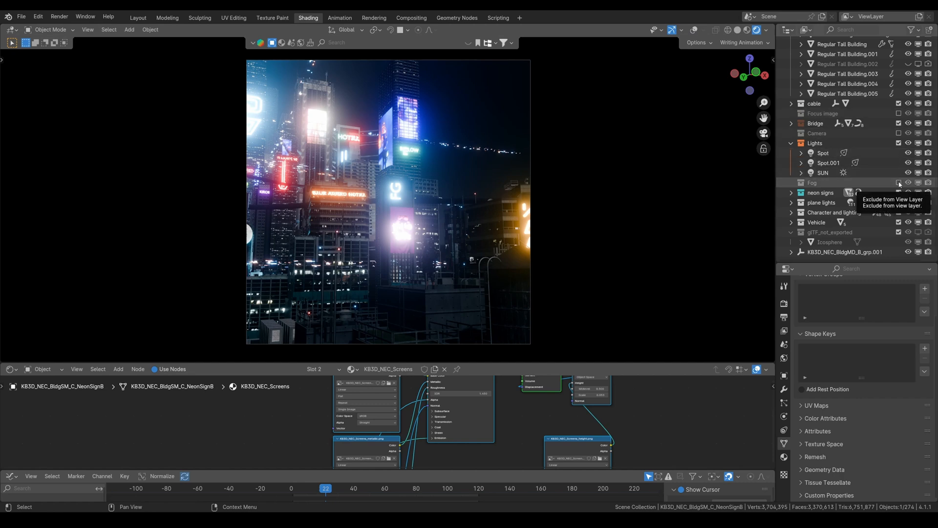
{"action": "left_click", "coordinate": [898, 183]}
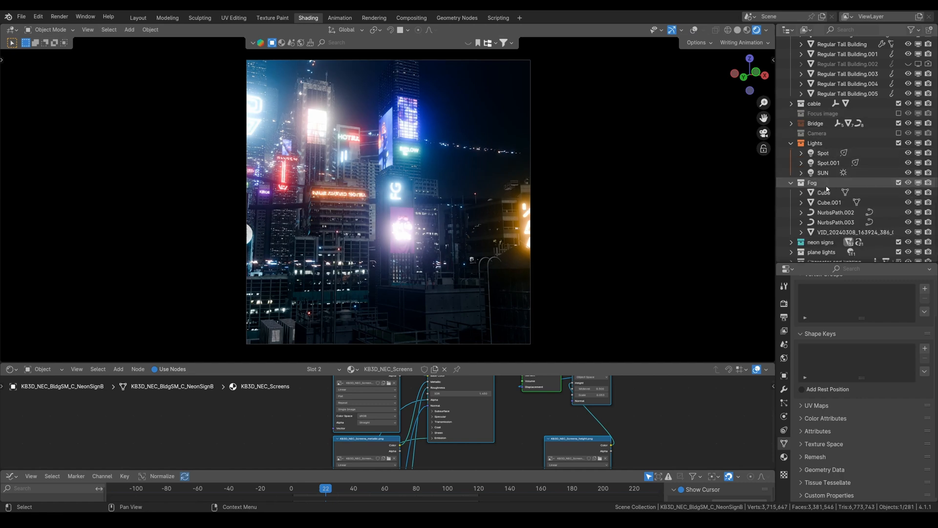
{"action": "scroll", "coordinate": [521, 129], "scroll_direction": "up", "scroll_amount": 1}
{"action": "scroll", "coordinate": [521, 129], "scroll_direction": "down", "scroll_amount": 2}
{"action": "scroll", "coordinate": [416, 261], "scroll_direction": "up", "scroll_amount": 1}
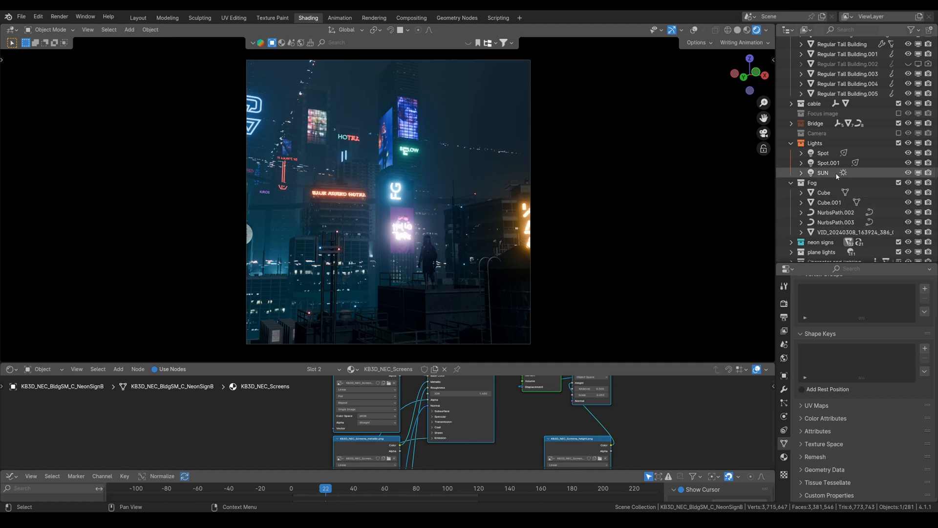
Select the Fog collection's Cube, show the overlays, and examine its box around the city and its volume nodes.
{"action": "left_click", "coordinate": [820, 196]}
{"action": "key", "text": "KP_Decimal"}
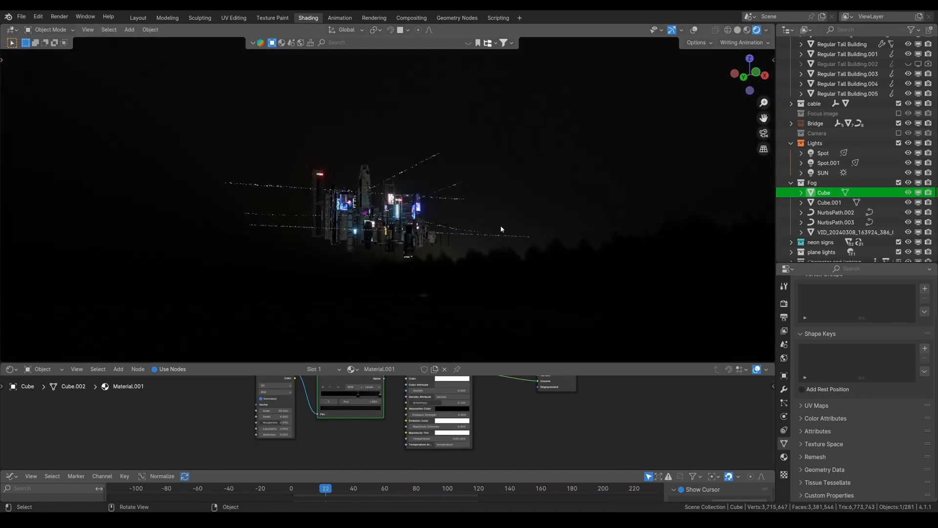
{"action": "middle_click_drag", "start_coordinate": [500, 225], "coordinate": [534, 233]}
{"action": "key", "text": "shift+alt+z"}
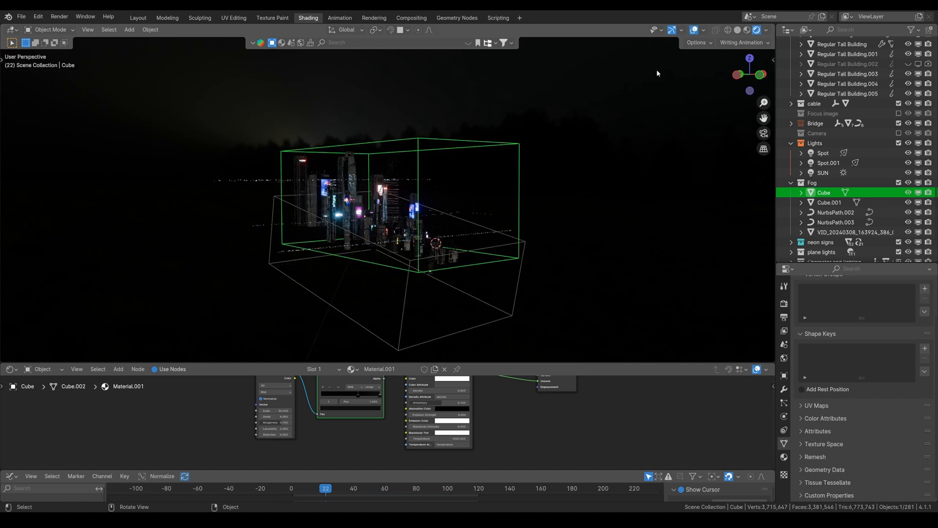
{"action": "middle_click_drag", "start_coordinate": [512, 186], "coordinate": [513, 212]}
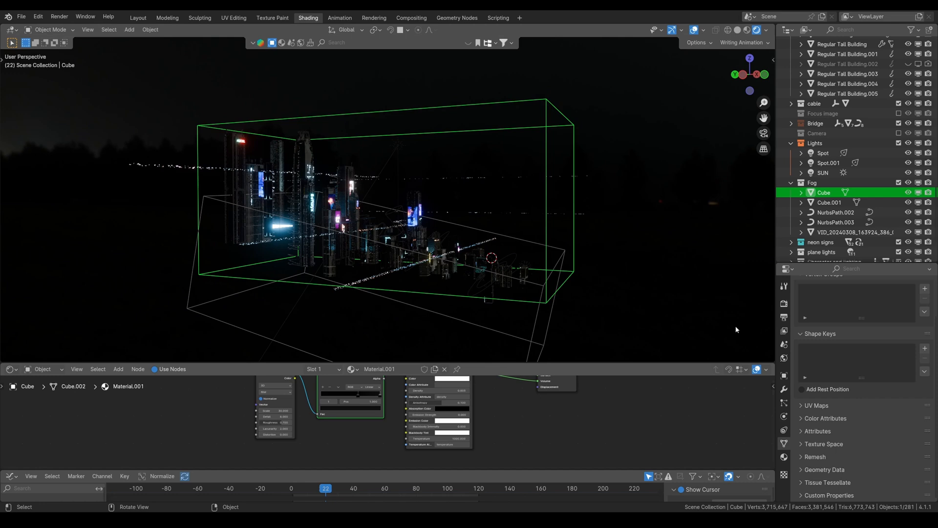
{"action": "middle_click_drag", "start_coordinate": [504, 399], "coordinate": [508, 434]}
{"action": "scroll", "coordinate": [471, 423], "scroll_direction": "up", "scroll_amount": 3}
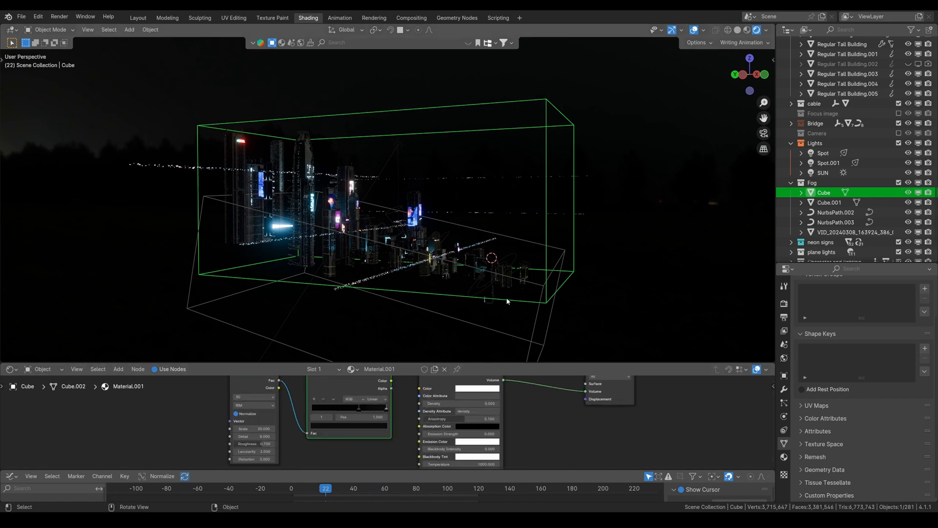
Select Cube.001 to inspect its Volume Scatter material, and compare it with the Cube's volume material in camera view.
{"action": "left_click", "coordinate": [826, 202]}
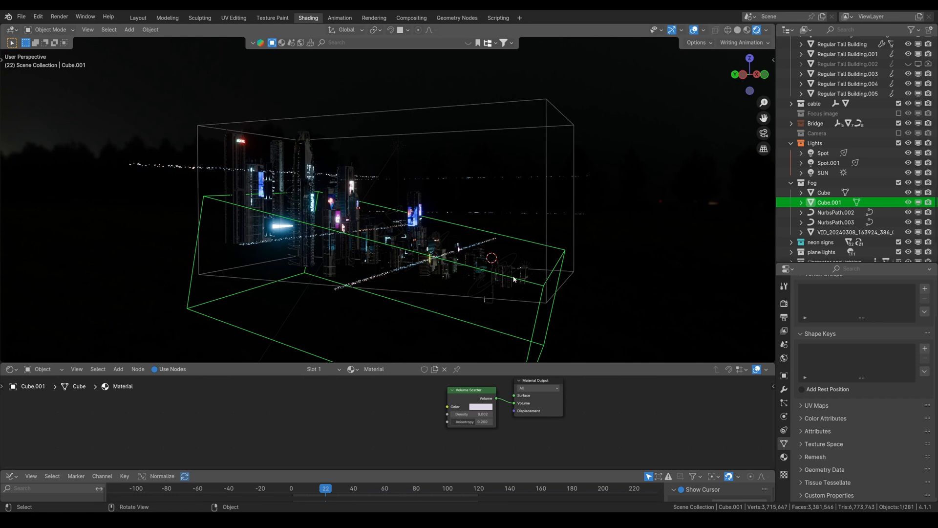
{"action": "key", "text": "KP_0"}
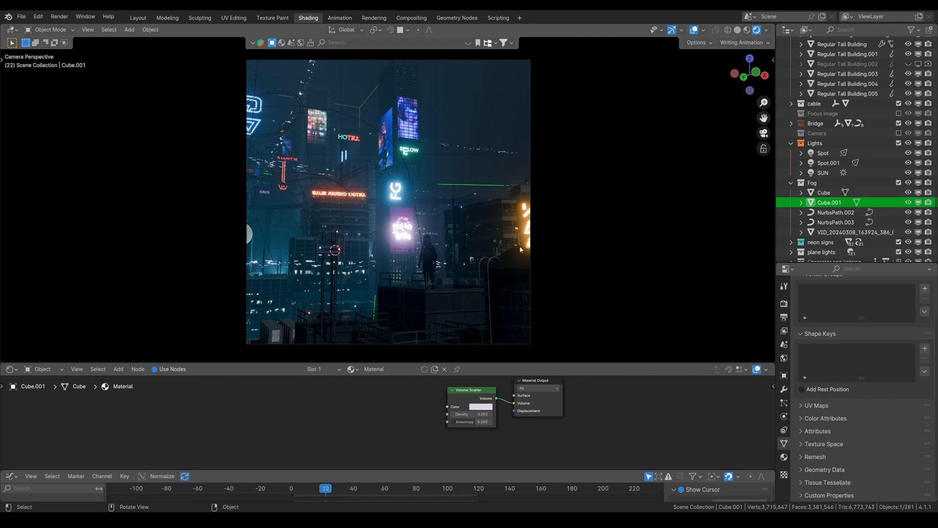
{"action": "left_click", "coordinate": [823, 193]}
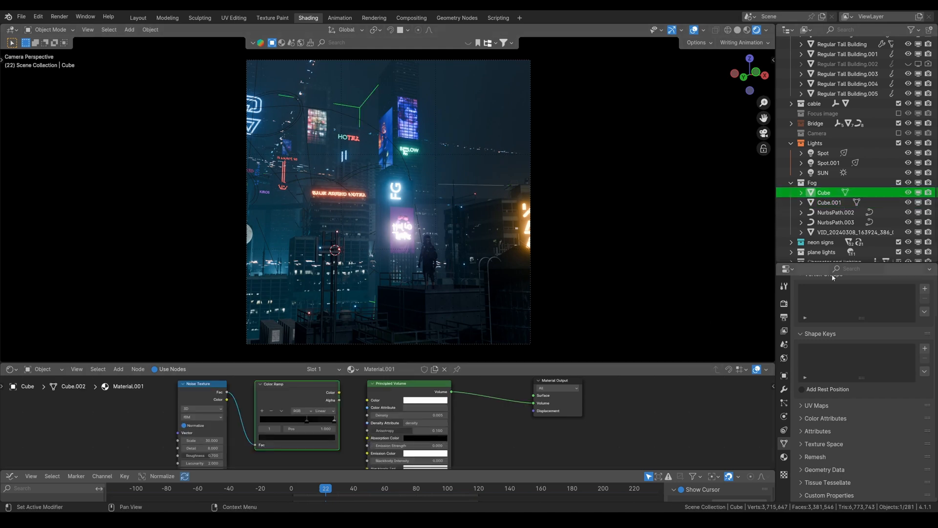
Inspect the NurbsPath.002 and NurbsPath.003 curves of the Fog collection up close on the building, ending in the camera view.
{"action": "left_click", "coordinate": [836, 215]}
{"action": "key", "text": "KP_Decimal"}
{"action": "middle_click_drag", "start_coordinate": [479, 260], "coordinate": [481, 289]}
{"action": "left_click", "coordinate": [804, 223]}
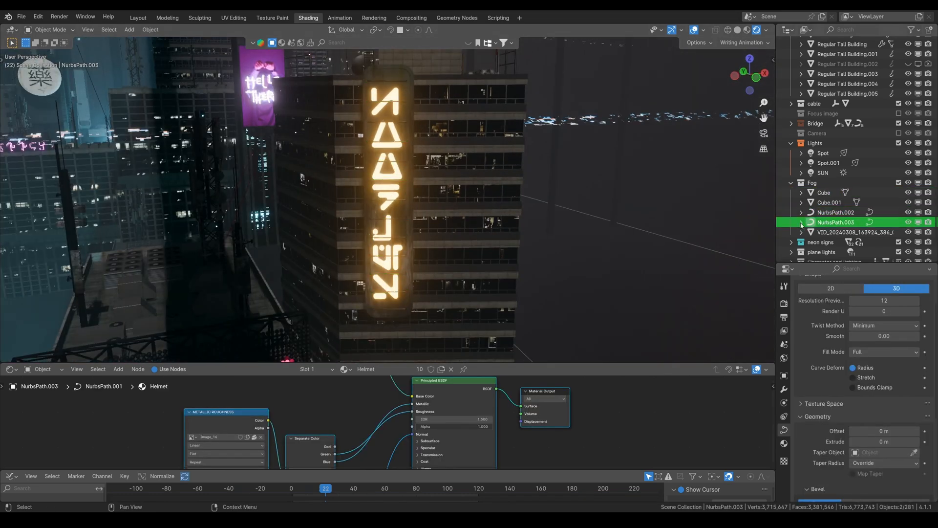
{"action": "key", "text": "KP_Decimal"}
{"action": "mouse_move", "coordinate": [458, 259]}
{"action": "middle_mouse_down"}
{"action": "mouse_move", "coordinate": [561, 263]}
{"action": "mouse_move", "coordinate": [454, 261]}
{"action": "middle_mouse_up"}
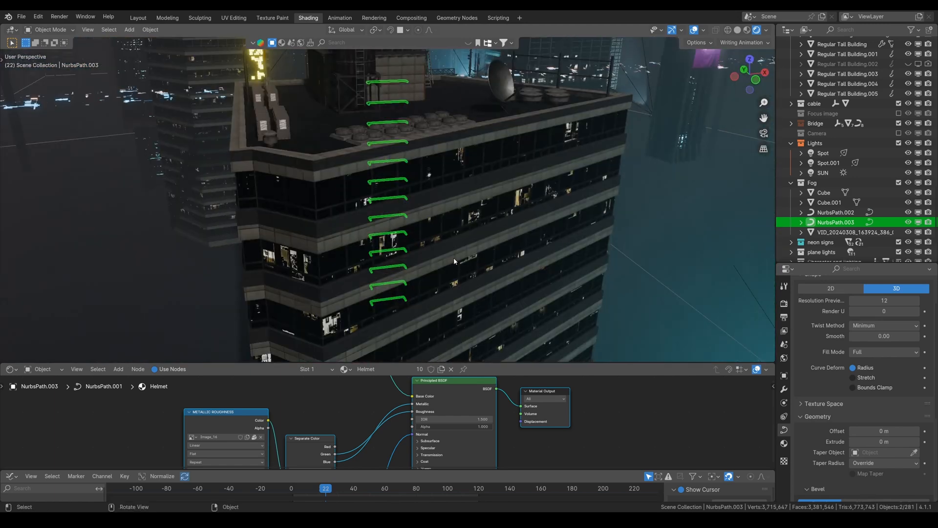
{"action": "key", "text": "KP_0"}
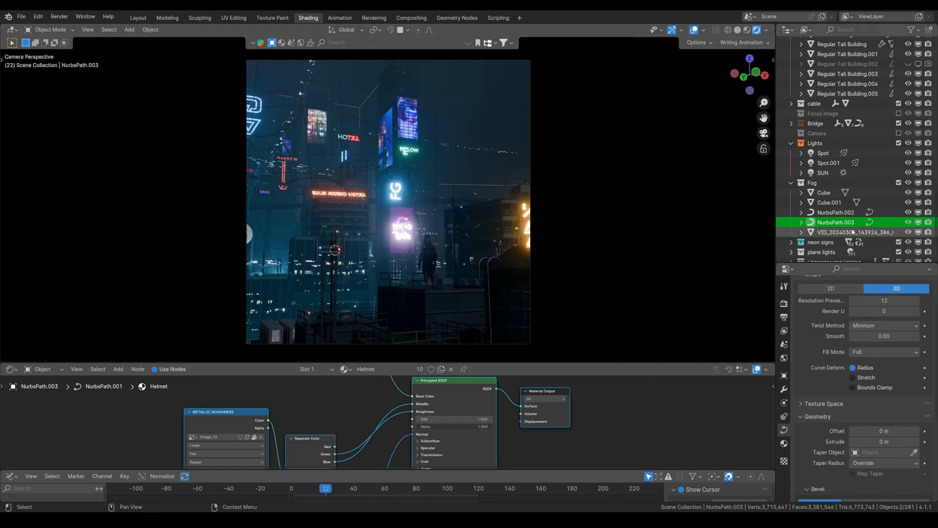
{"action": "key", "text": "KP_0"}
{"action": "key", "text": "KP_0"}
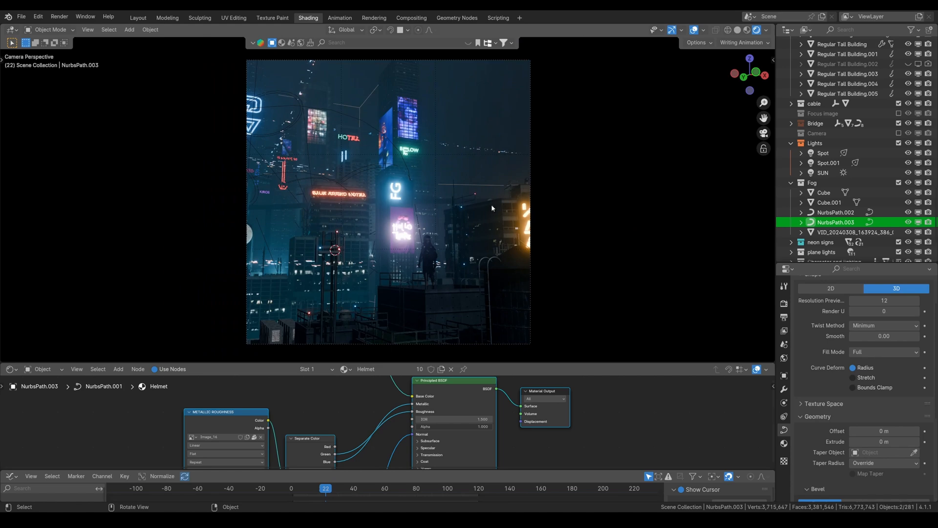
Select the HELLO THERE billboard and the B_1.001 tower behind the FG sign to examine their glow in the fog.
{"action": "scroll", "coordinate": [409, 231], "scroll_direction": "up", "scroll_amount": 2}
{"action": "left_click", "coordinate": [406, 214]}
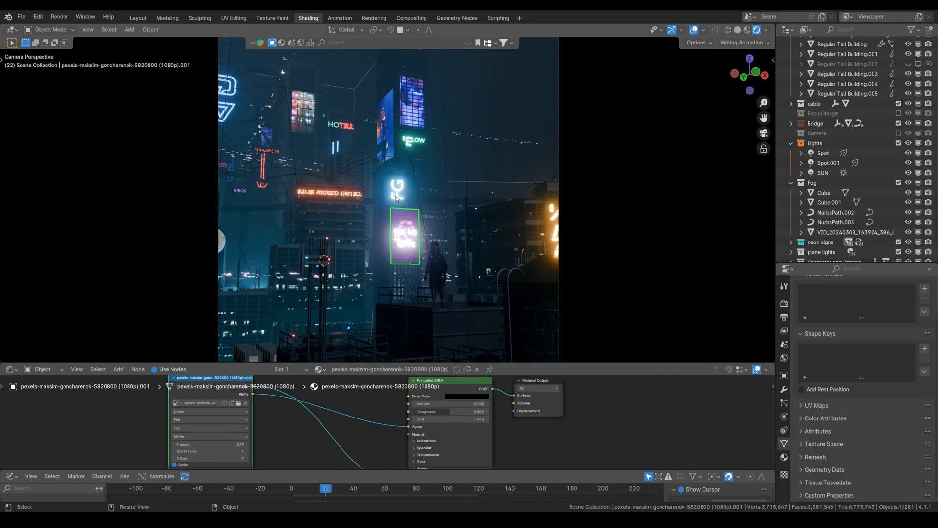
{"action": "left_click", "coordinate": [395, 197]}
{"action": "left_click", "coordinate": [397, 239]}
{"action": "scroll", "coordinate": [417, 188], "scroll_direction": "up", "scroll_amount": 3}
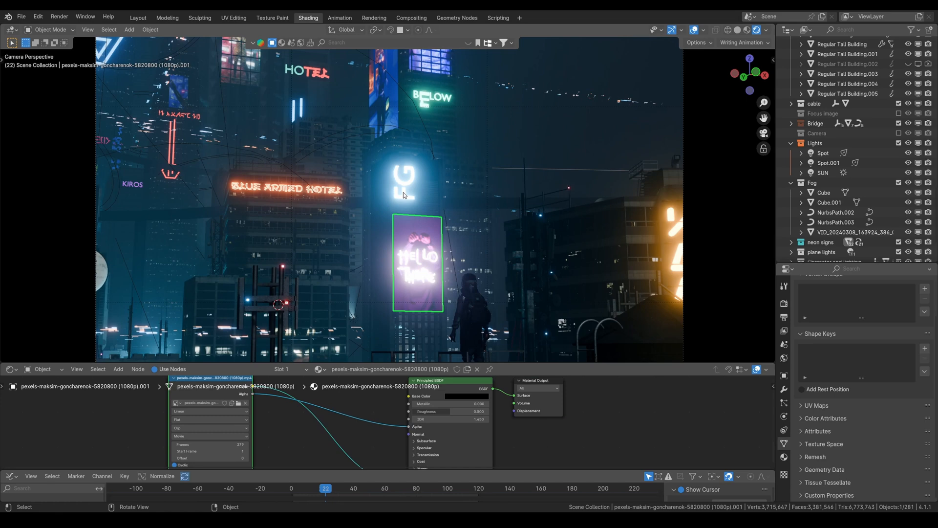
{"action": "left_click", "coordinate": [403, 192]}
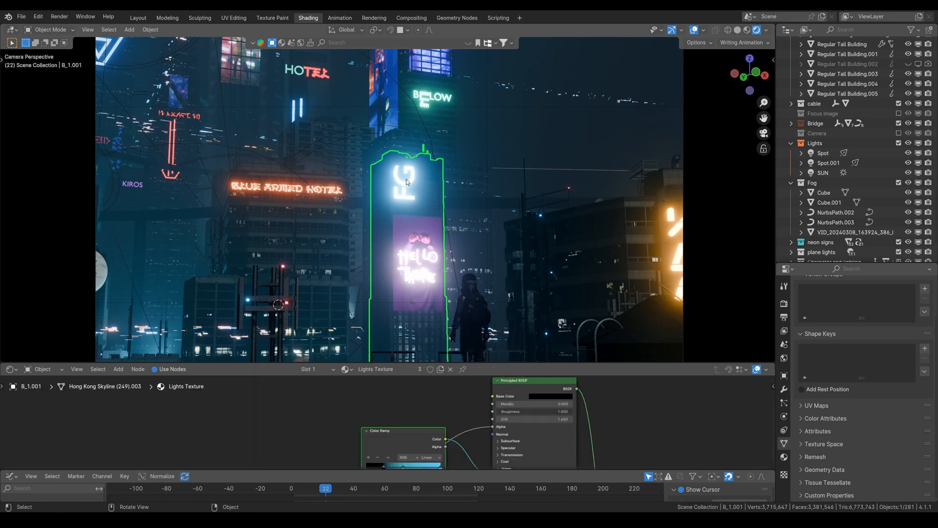
Clear the selection, hide the viewport overlays and review the whole foggy scene through the camera.
{"action": "scroll", "coordinate": [404, 186], "scroll_direction": "down", "scroll_amount": 3}
{"action": "key", "text": "alt+a"}
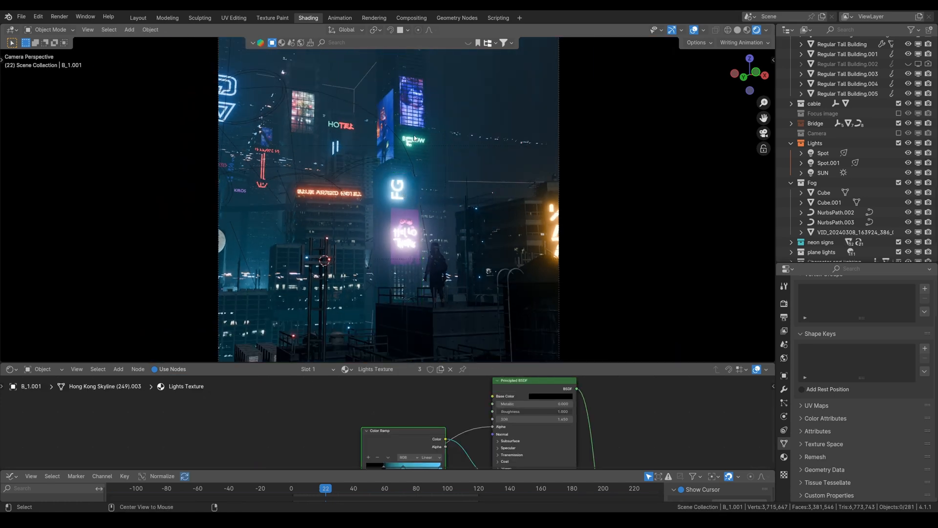
{"action": "left_click", "coordinate": [692, 31]}
{"action": "scroll", "coordinate": [537, 190], "scroll_direction": "down", "scroll_amount": 3}
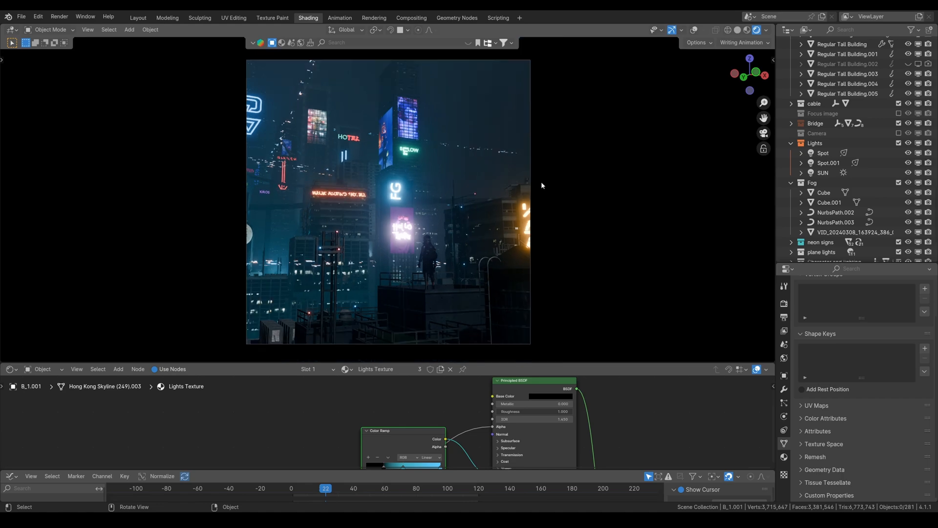
{"action": "scroll", "coordinate": [515, 197], "scroll_direction": "up", "scroll_amount": 1}
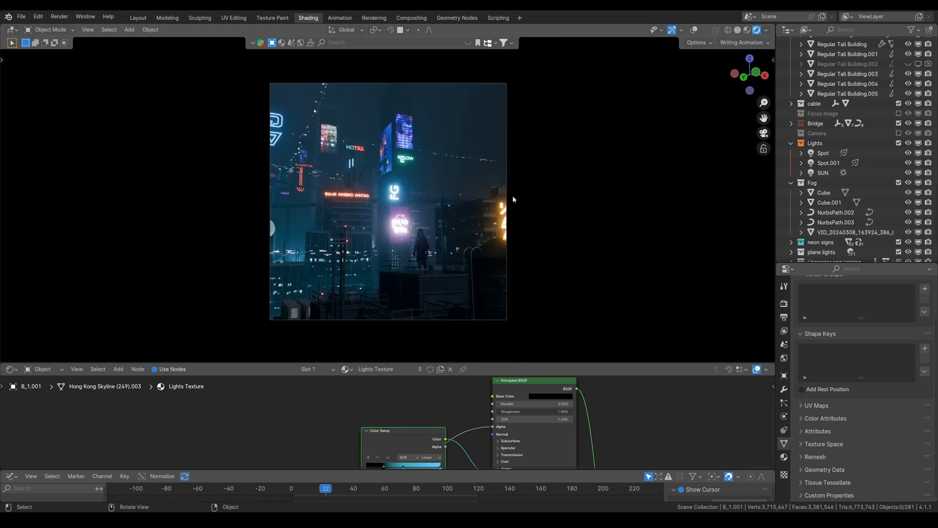
{"action": "scroll", "coordinate": [483, 260], "scroll_direction": "up", "scroll_amount": 2}
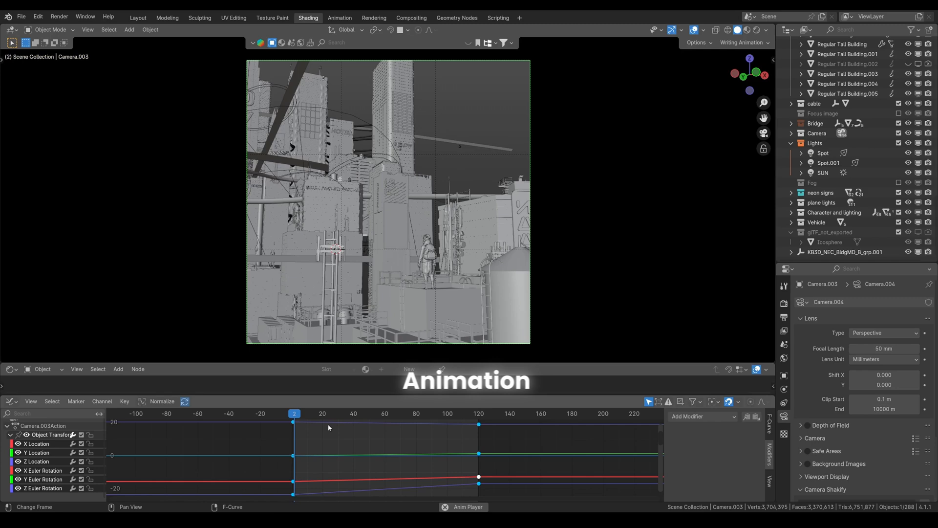
Play the camera animation and scrub it between frames 1 and 120, ending at frame 17.
{"action": "key", "text": "space"}
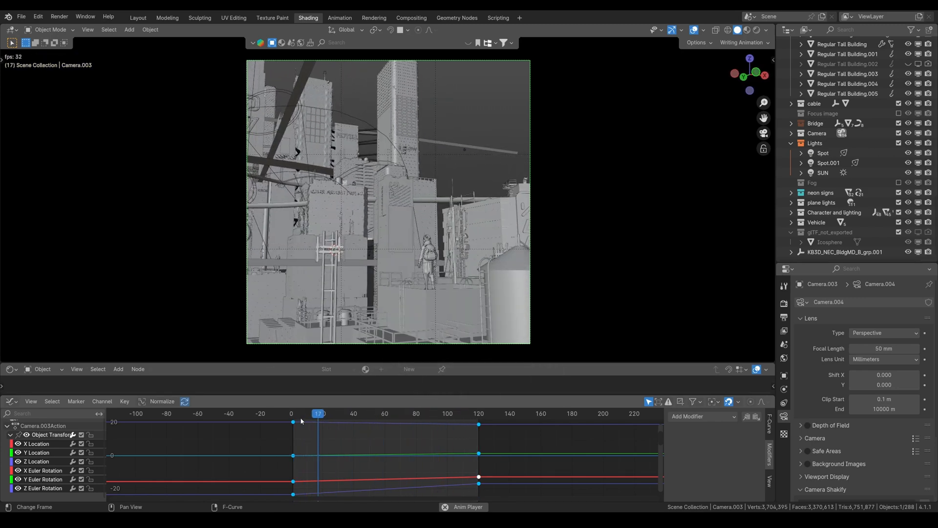
{"action": "key", "text": "space"}
{"action": "left_click_drag", "start_coordinate": [310, 420], "coordinate": [293, 419]}
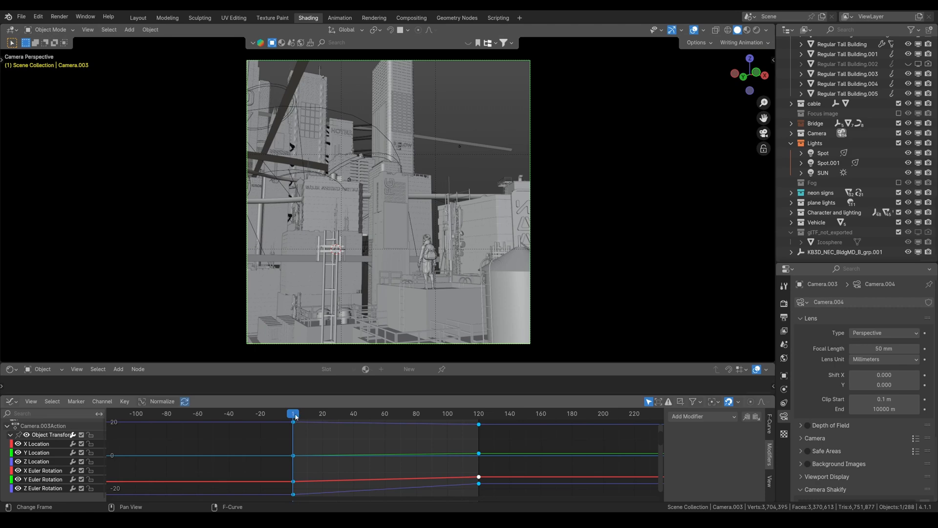
{"action": "left_click_drag", "start_coordinate": [295, 416], "coordinate": [478, 419]}
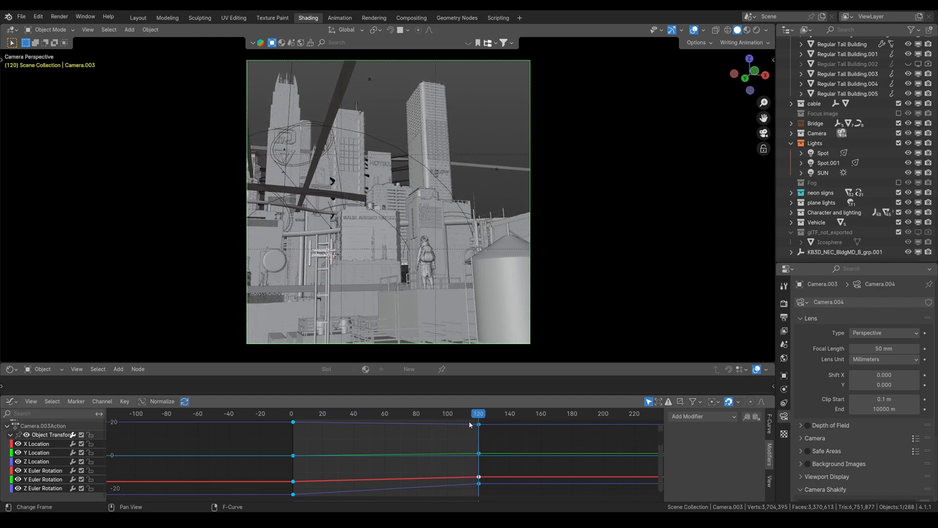
{"action": "left_click_drag", "start_coordinate": [479, 417], "coordinate": [318, 419]}
Examine the camera's movement over the rooftops from outside the camera view, scrubbing the timeline to end at frame 28.
{"action": "middle_click_drag", "start_coordinate": [415, 300], "coordinate": [347, 430]}
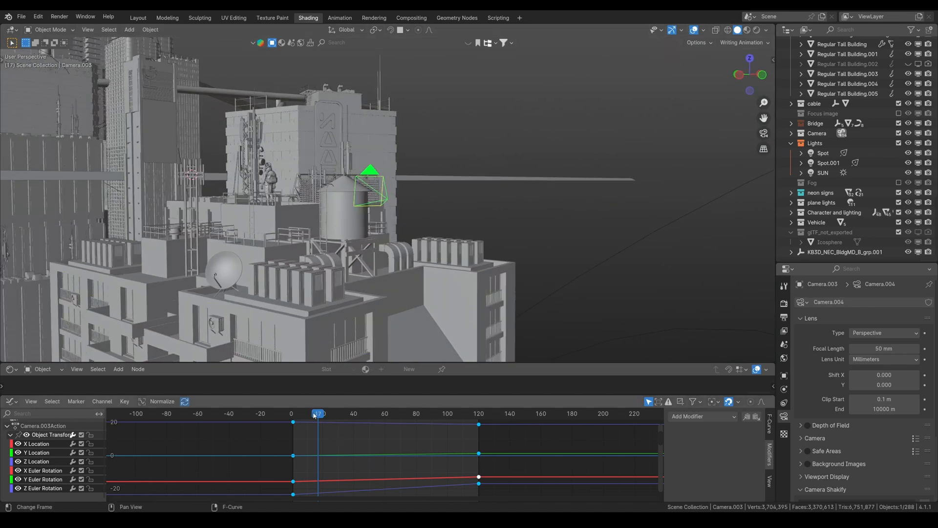
{"action": "left_click_drag", "start_coordinate": [314, 416], "coordinate": [408, 435]}
{"action": "middle_click_drag", "start_coordinate": [411, 356], "coordinate": [410, 320]}
{"action": "left_click_drag", "start_coordinate": [372, 420], "coordinate": [335, 423]}
{"action": "middle_click_drag", "start_coordinate": [313, 337], "coordinate": [301, 311]}
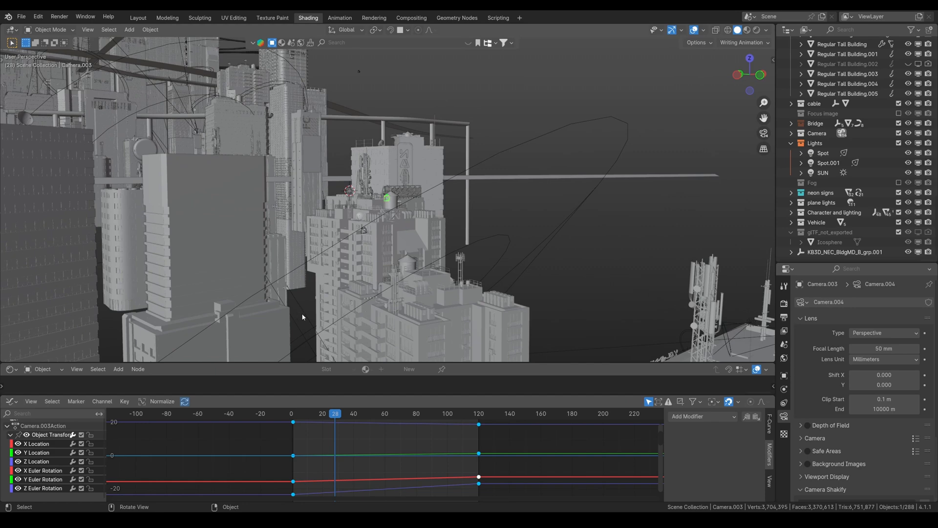
Select the Area.005 spot light, expand its rotation channels and scrub its animation, ending in camera view at frame 1.
{"action": "left_click", "coordinate": [303, 316]}
{"action": "scroll", "coordinate": [381, 297], "scroll_direction": "down", "scroll_amount": 3}
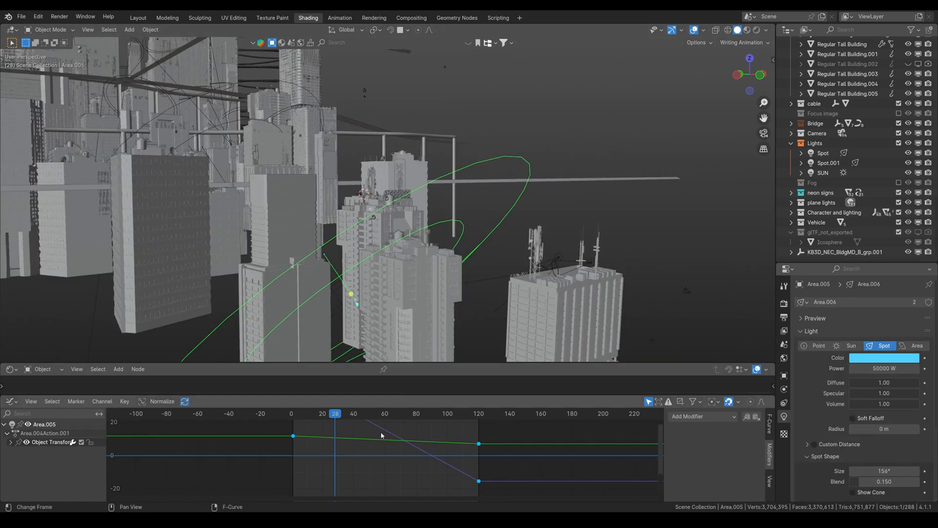
{"action": "left_click", "coordinate": [10, 442]}
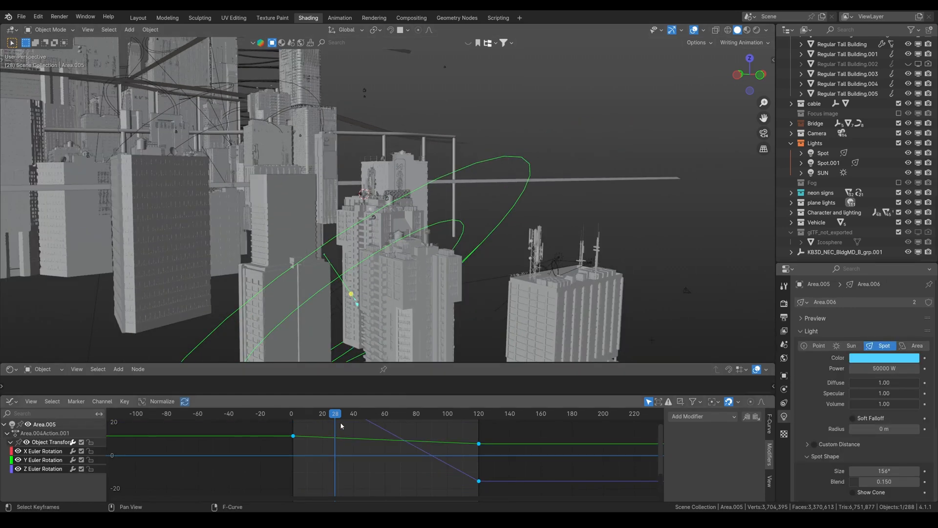
{"action": "left_click_drag", "start_coordinate": [335, 414], "coordinate": [460, 414]}
{"action": "middle_click_drag", "start_coordinate": [480, 266], "coordinate": [421, 303]}
{"action": "left_click_drag", "start_coordinate": [450, 413], "coordinate": [469, 424]}
{"action": "scroll", "coordinate": [476, 286], "scroll_direction": "up", "scroll_amount": 3}
{"action": "key", "text": "KP_0"}
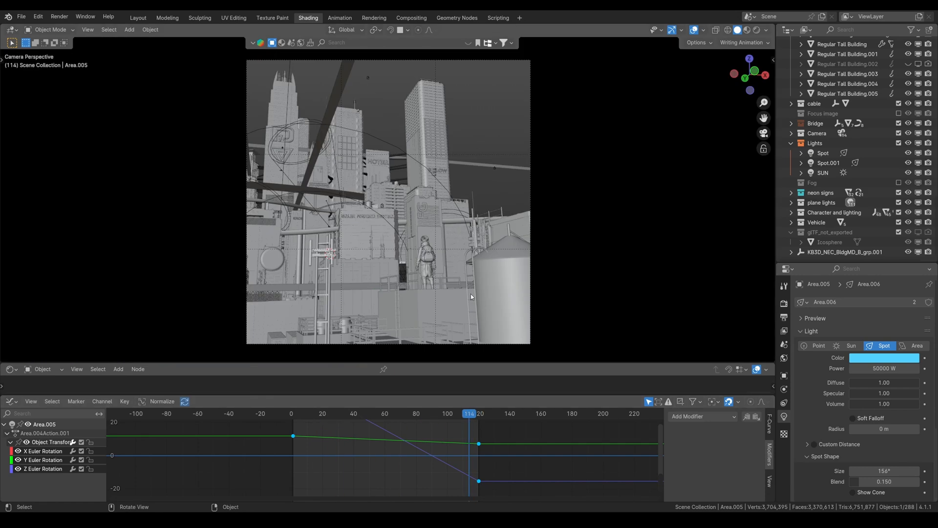
{"action": "key", "text": "shift+Left"}
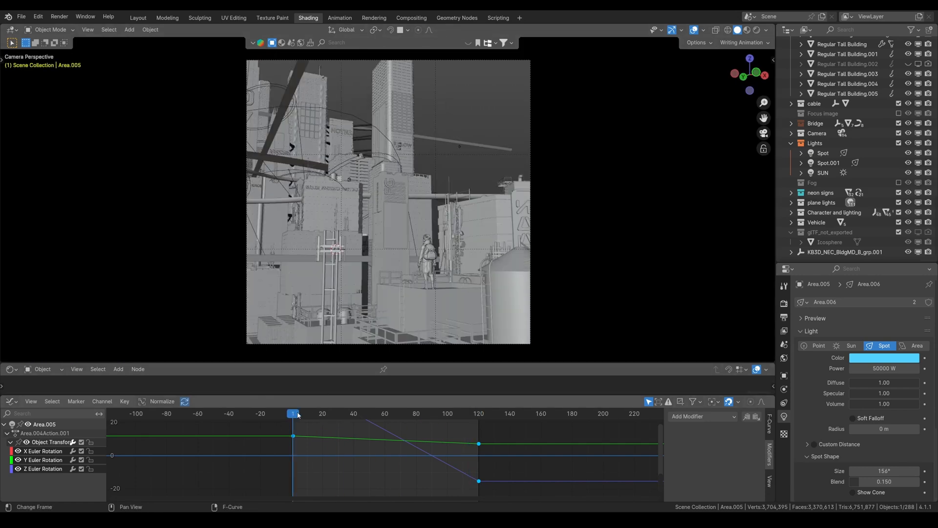
Go to frame 0, select the long thin plane crossing the sky and view it from outside the camera.
{"action": "left_click_drag", "start_coordinate": [298, 415], "coordinate": [296, 456]}
{"action": "mouse_move", "coordinate": [293, 420]}
{"action": "left_mouse_down"}
{"action": "mouse_move", "coordinate": [404, 419]}
{"action": "mouse_move", "coordinate": [291, 420]}
{"action": "left_mouse_up"}
{"action": "left_click", "coordinate": [486, 145]}
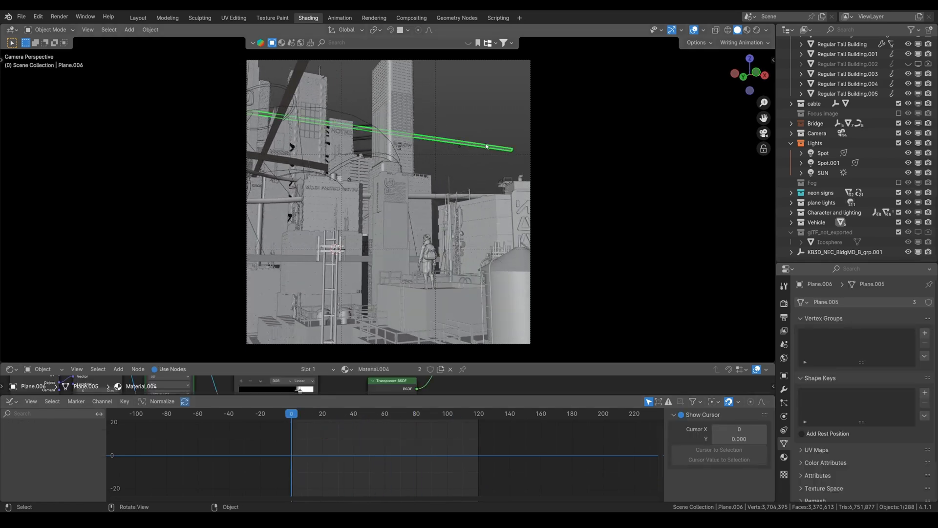
{"action": "scroll", "coordinate": [447, 156], "scroll_direction": "up", "scroll_amount": 2}
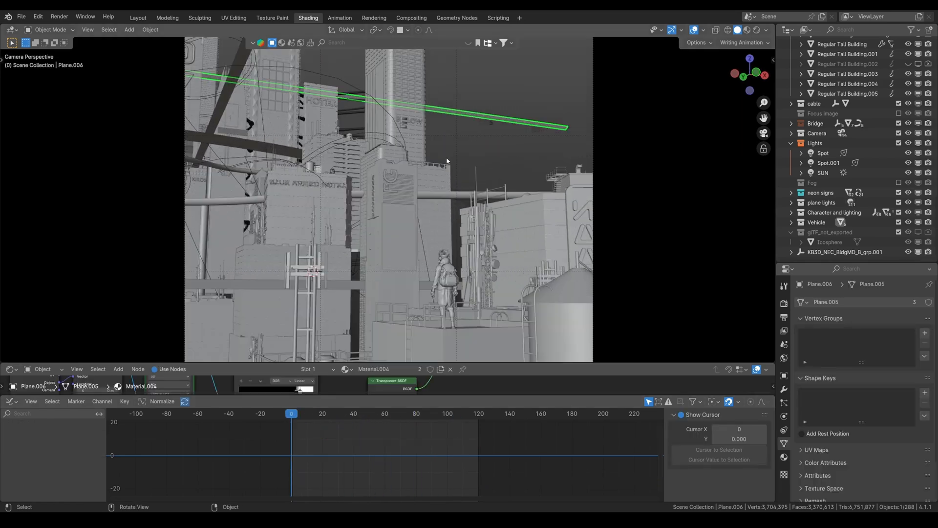
{"action": "middle_click_drag", "start_coordinate": [468, 114], "coordinate": [276, 177]}
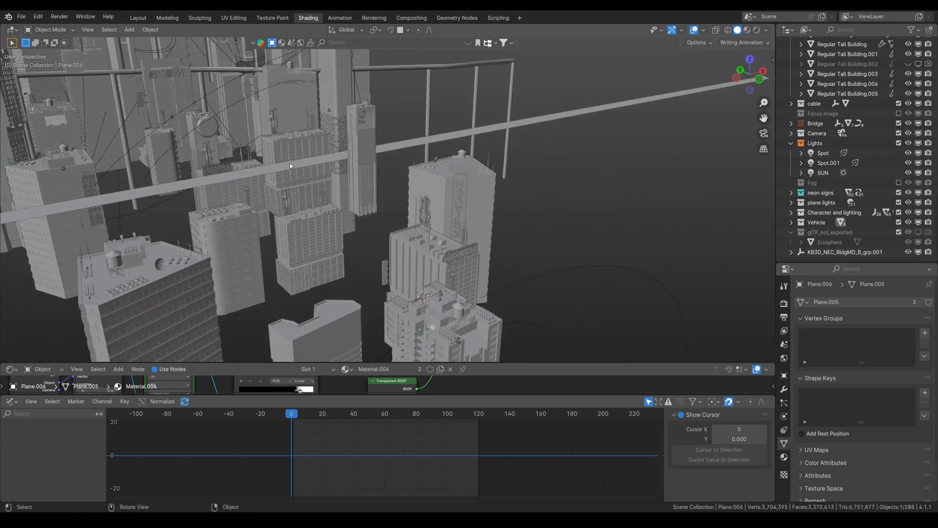
Select the long strip plane Plane.008, inspect its shader nodes in an enlarged node area and scrub the timeline to frame 52.
{"action": "left_click", "coordinate": [289, 165]}
{"action": "scroll", "coordinate": [289, 165], "scroll_direction": "up", "scroll_amount": 2}
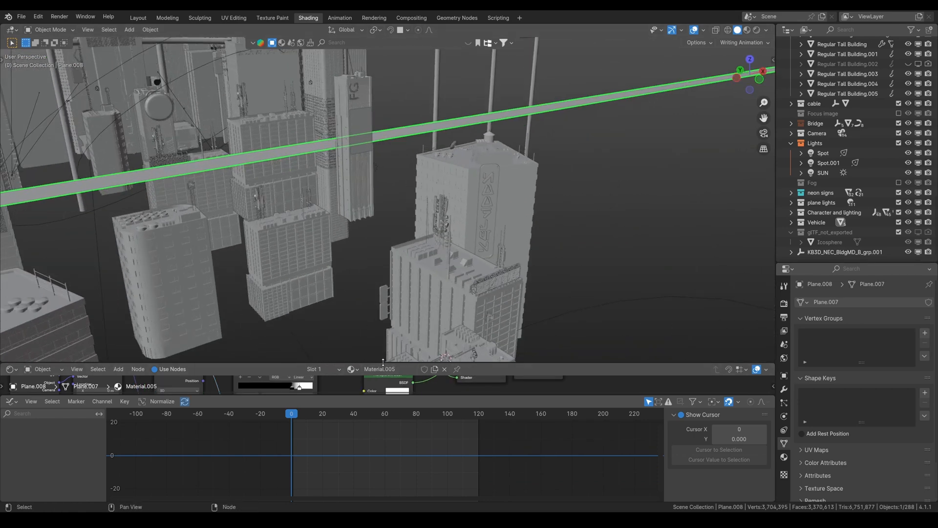
{"action": "left_click_drag", "start_coordinate": [383, 363], "coordinate": [383, 278]}
{"action": "scroll", "coordinate": [206, 335], "scroll_direction": "up", "scroll_amount": 4}
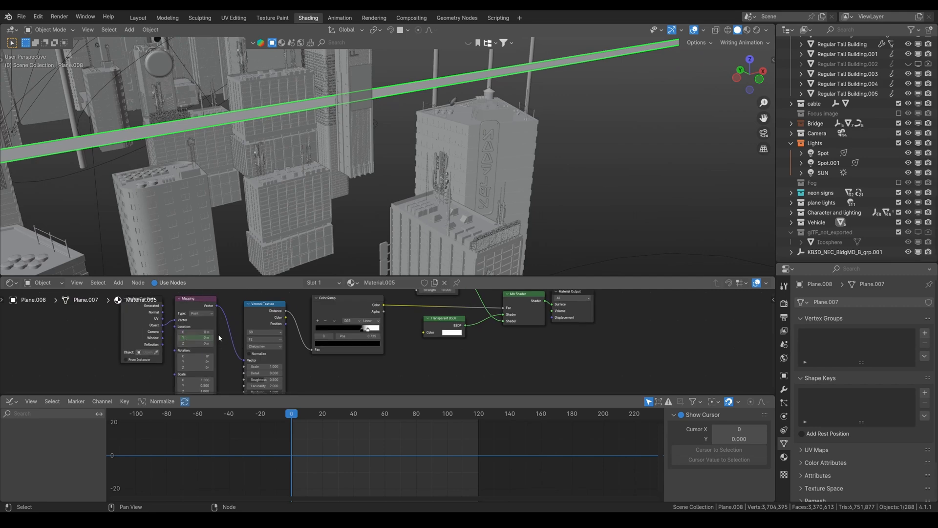
{"action": "left_click_drag", "start_coordinate": [292, 415], "coordinate": [372, 417]}
Return to the camera view and shrink the node and graph editors to enlarge the viewport.
{"action": "key", "text": "KP_0"}
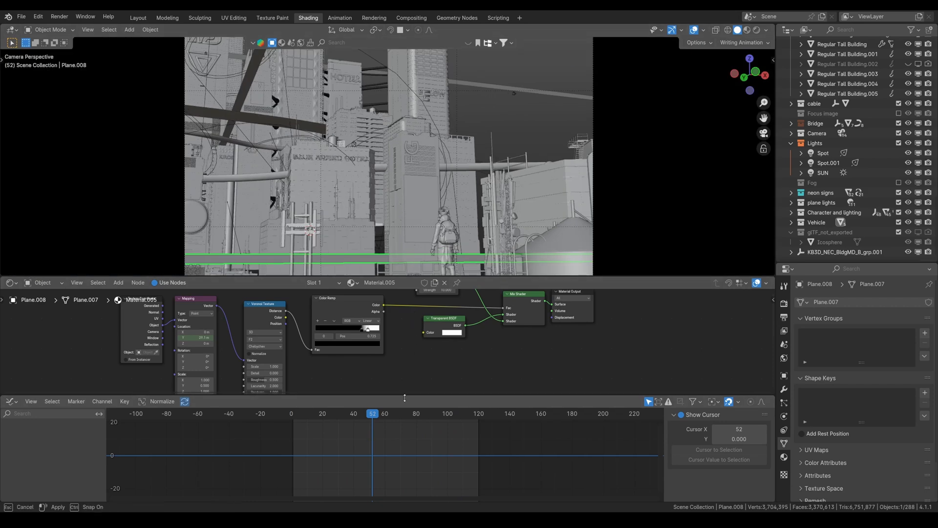
{"action": "left_click_drag", "start_coordinate": [404, 395], "coordinate": [405, 430]}
{"action": "left_click_drag", "start_coordinate": [498, 276], "coordinate": [498, 346]}
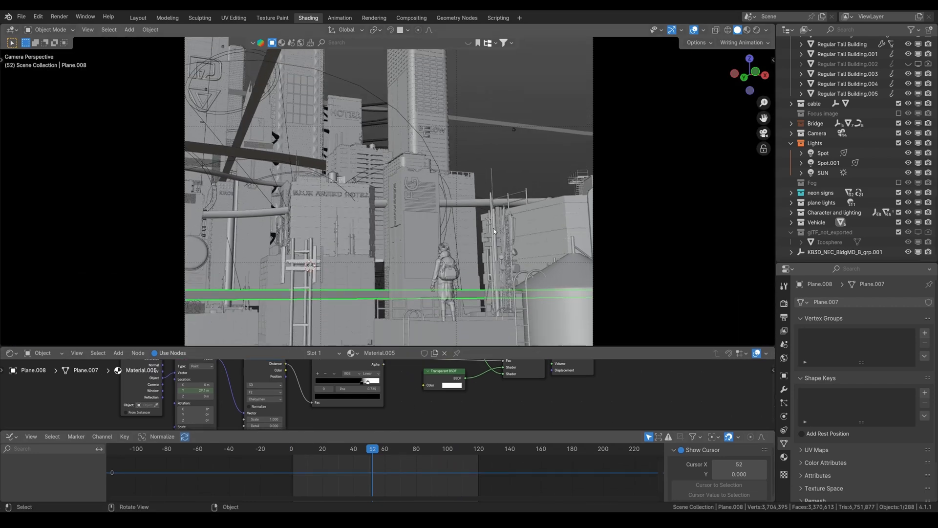
Select the camera and scrub its animation from frame 0 to 119 and back, ending at frame 1.
{"action": "left_click", "coordinate": [594, 145]}
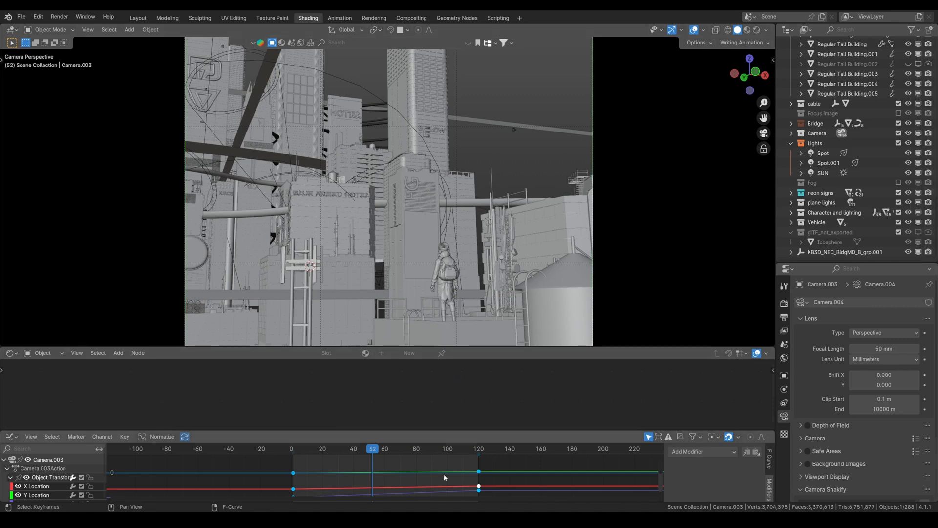
{"action": "key", "text": "Home"}
{"action": "key", "text": "shift+Left"}
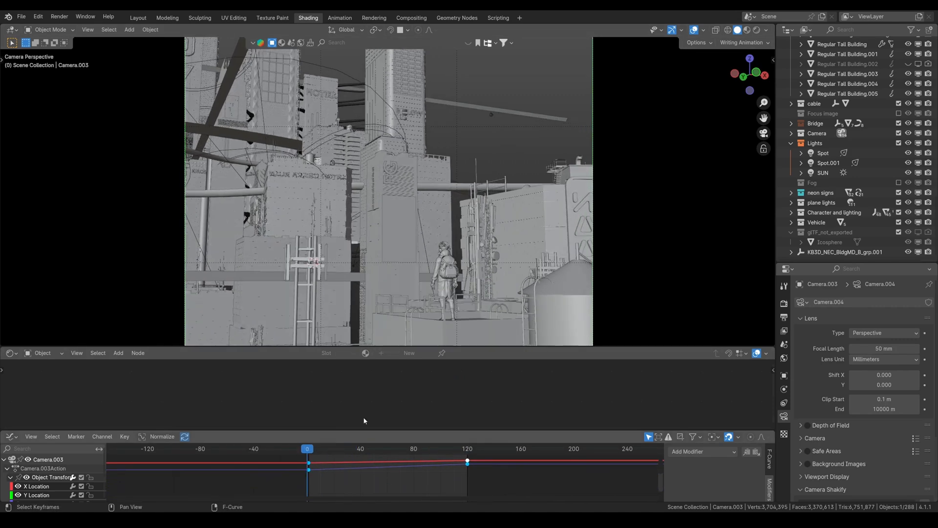
{"action": "left_click_drag", "start_coordinate": [307, 451], "coordinate": [466, 450]}
{"action": "scroll", "coordinate": [423, 280], "scroll_direction": "down", "scroll_amount": 6}
{"action": "scroll", "coordinate": [423, 281], "scroll_direction": "up", "scroll_amount": 4}
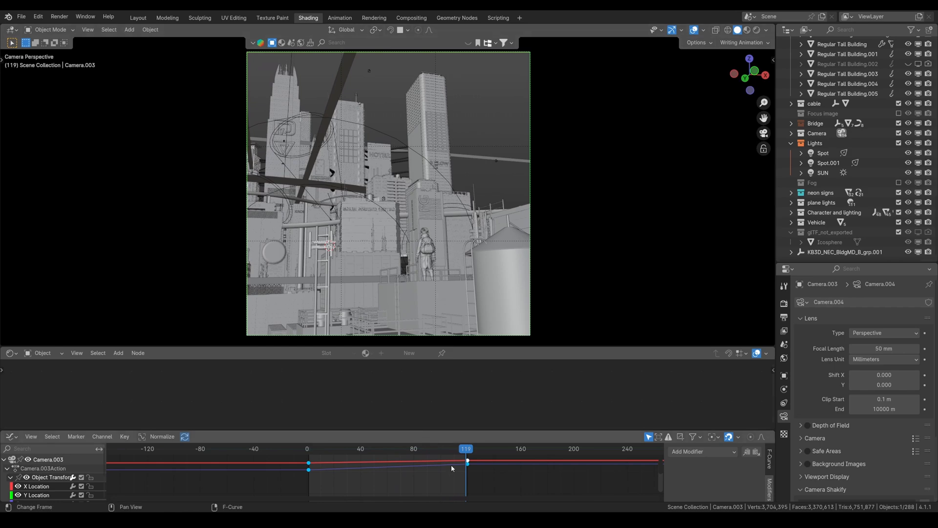
{"action": "left_click_drag", "start_coordinate": [466, 450], "coordinate": [315, 457]}
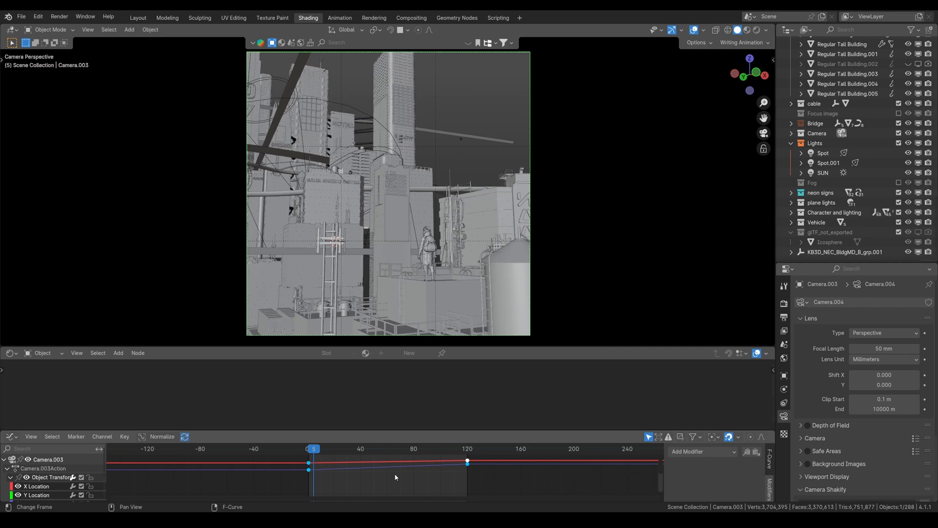
{"action": "key", "text": "shift+Left"}
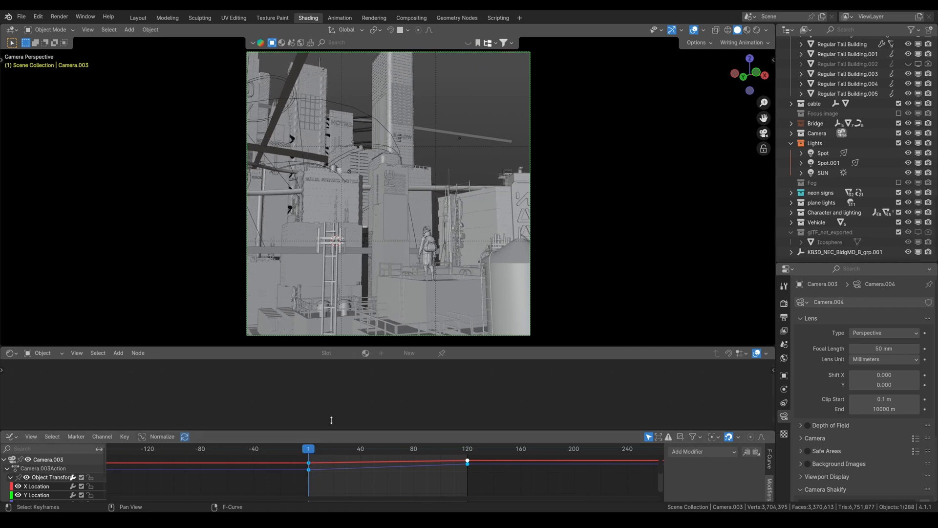
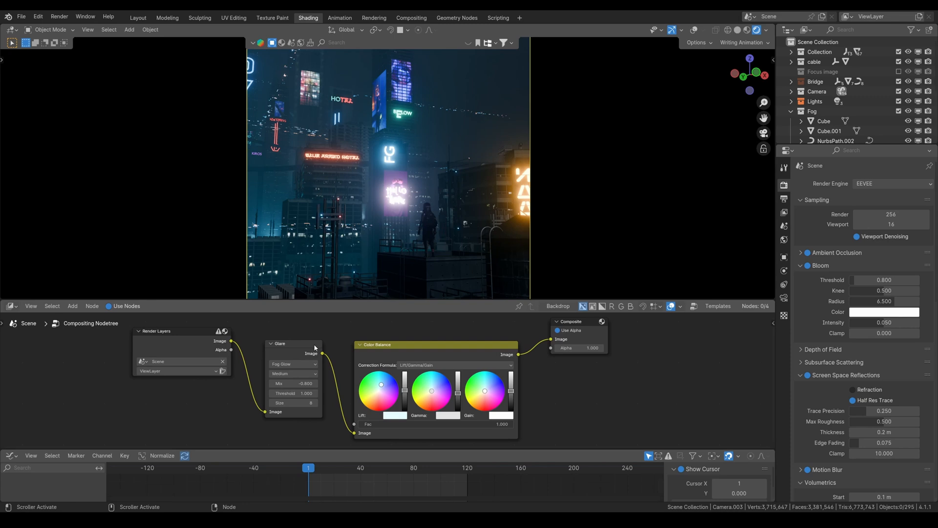
Show the rendered view with the compositor below and rearrange the Render Layers, Glare and Color Balance nodes.
{"action": "left_click", "coordinate": [766, 30]}
{"action": "left_click", "coordinate": [11, 306]}
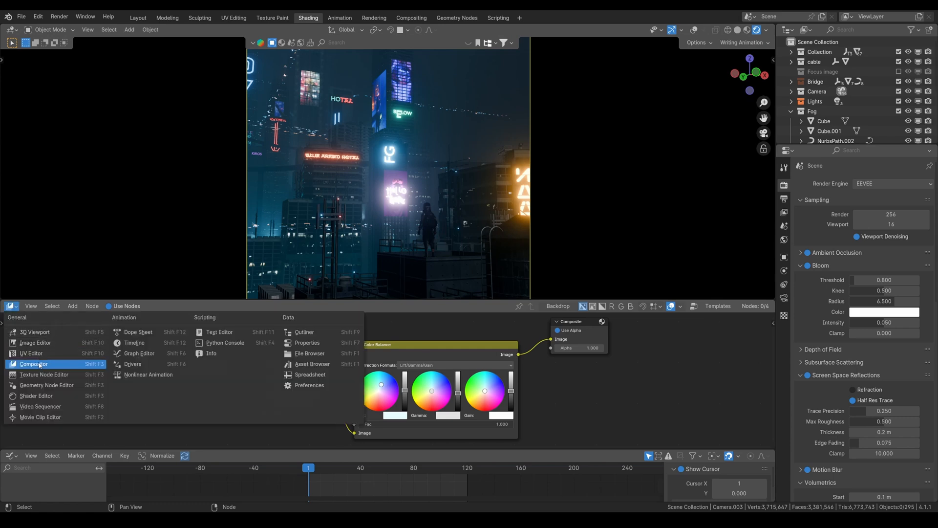
{"action": "left_click_drag", "start_coordinate": [166, 342], "coordinate": [129, 358]}
{"action": "left_click_drag", "start_coordinate": [280, 350], "coordinate": [269, 352]}
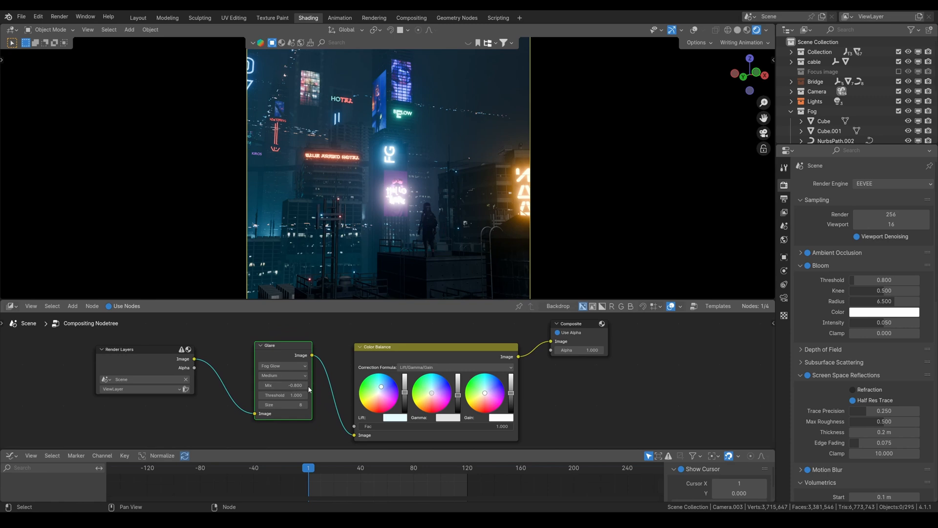
{"action": "left_click_drag", "start_coordinate": [307, 412], "coordinate": [304, 413]}
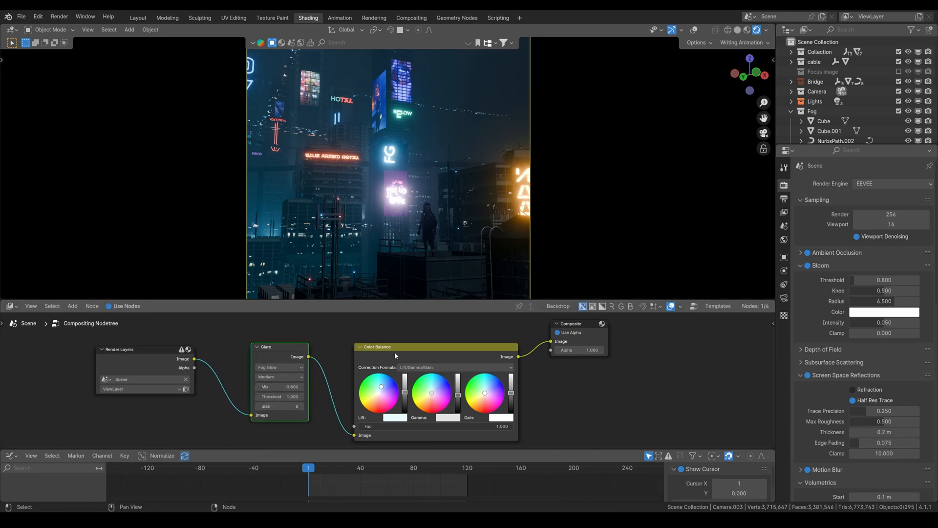
{"action": "left_click_drag", "start_coordinate": [400, 348], "coordinate": [388, 339]}
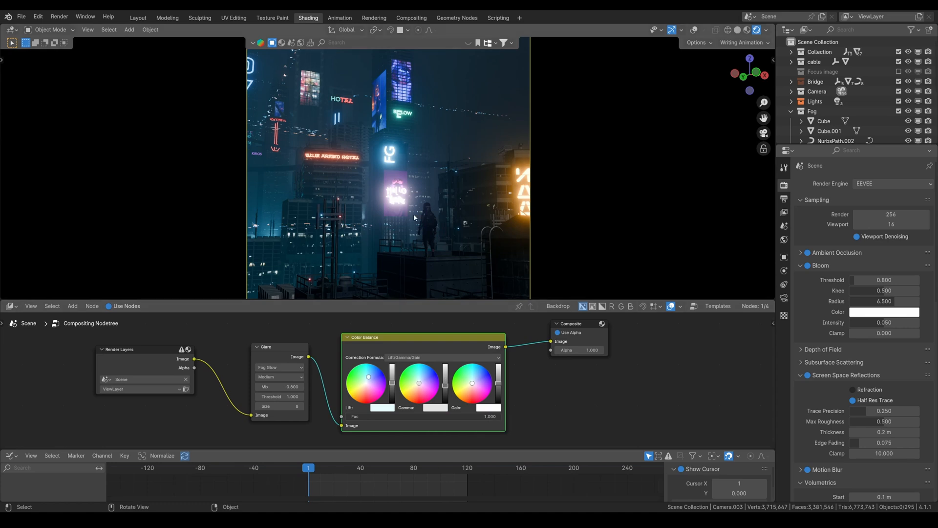
{"action": "scroll", "coordinate": [587, 247], "scroll_direction": "down", "scroll_amount": 1}
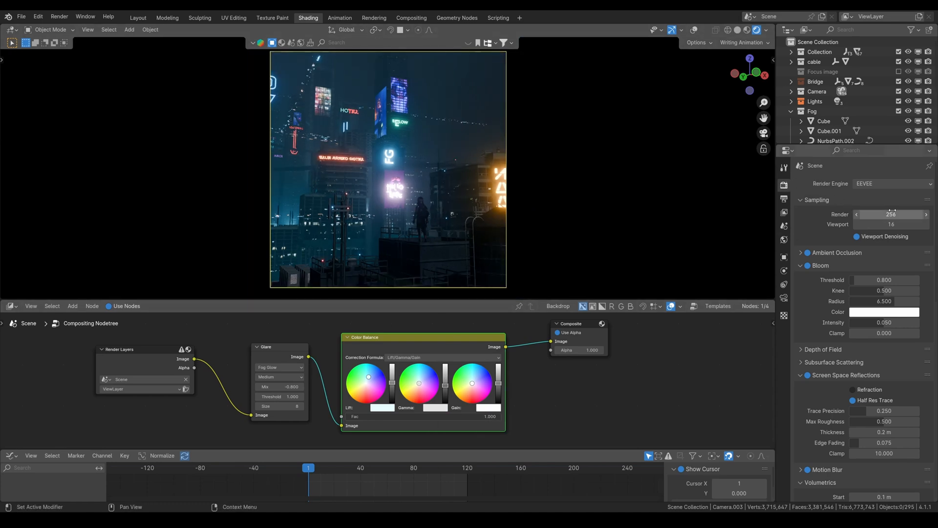
Examine the ambient occlusion options in the EEVEE render settings and collapse them.
{"action": "left_click", "coordinate": [827, 253]}
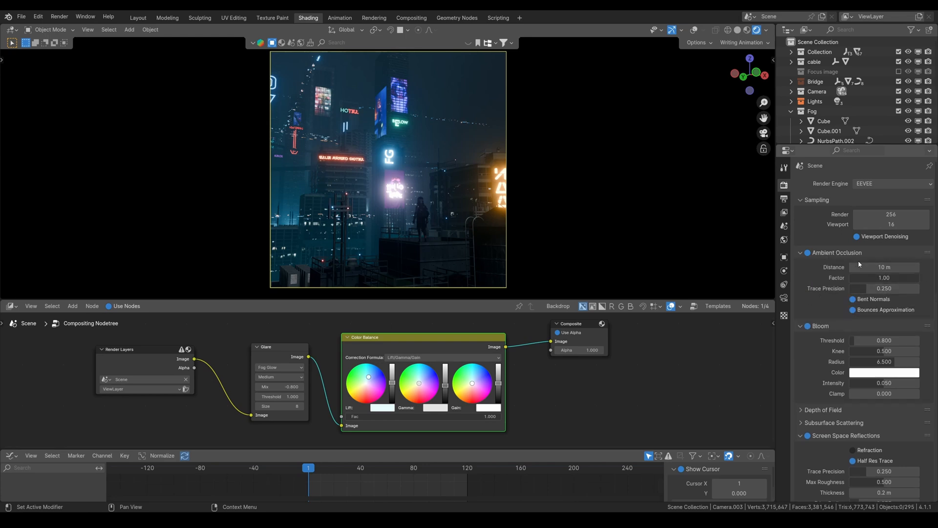
{"action": "left_click", "coordinate": [837, 252]}
{"action": "left_click", "coordinate": [843, 253]}
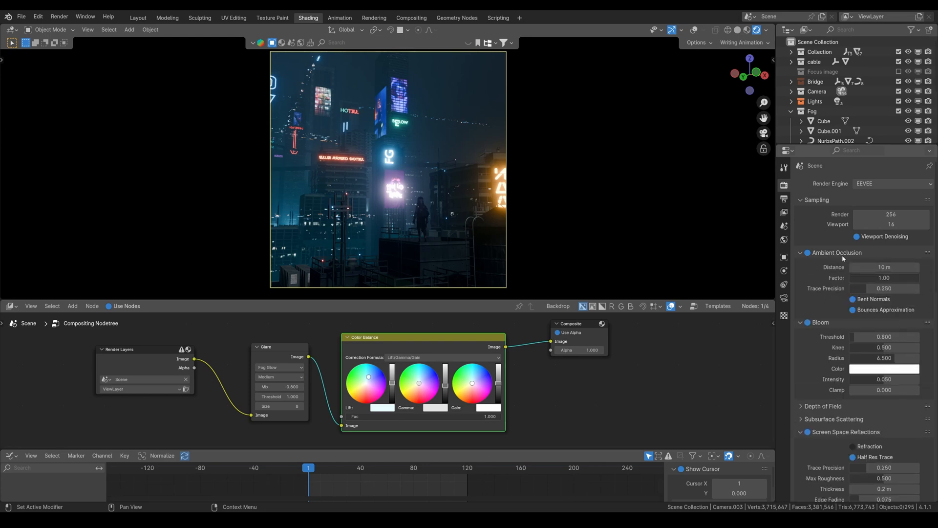
{"action": "left_click", "coordinate": [847, 254]}
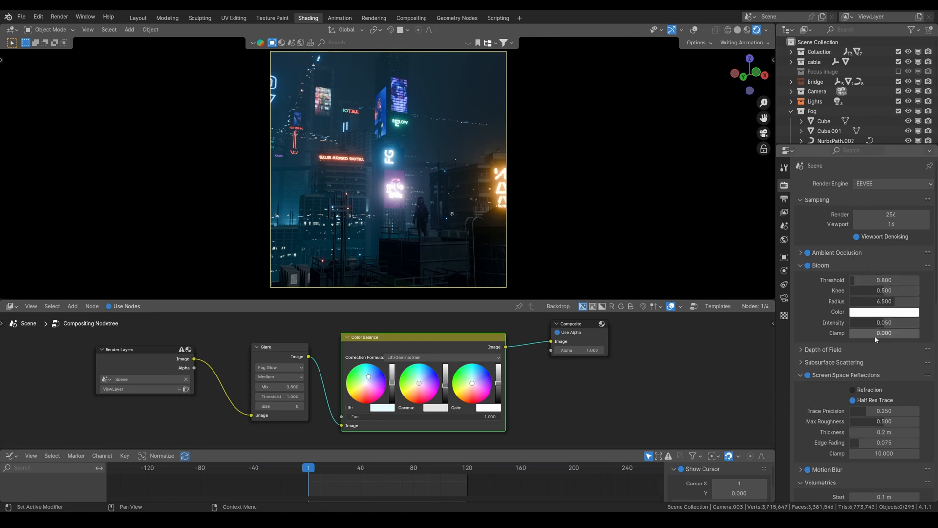
Examine the bloom, screen space reflections and volumetrics render settings, including the volumetric tile size choices.
{"action": "scroll", "coordinate": [812, 342], "scroll_direction": "down", "scroll_amount": 2}
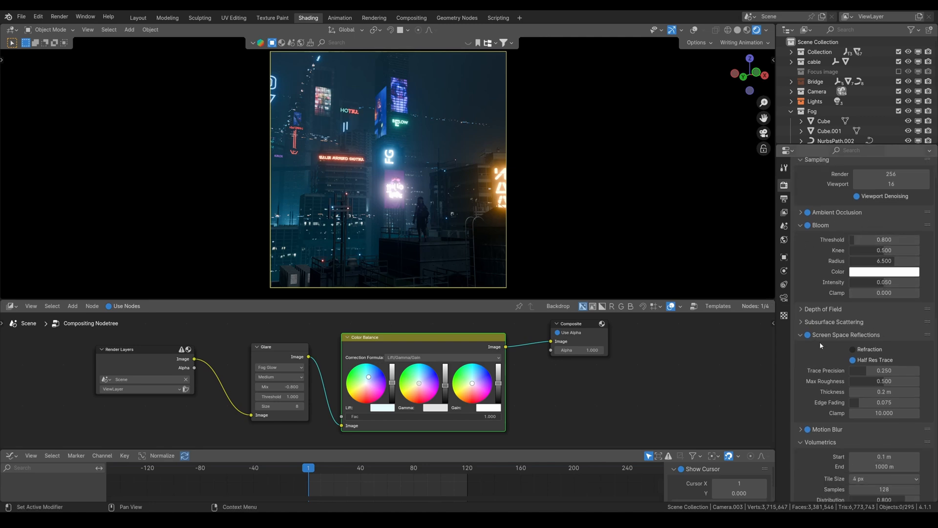
{"action": "scroll", "coordinate": [846, 335], "scroll_direction": "down", "scroll_amount": 2}
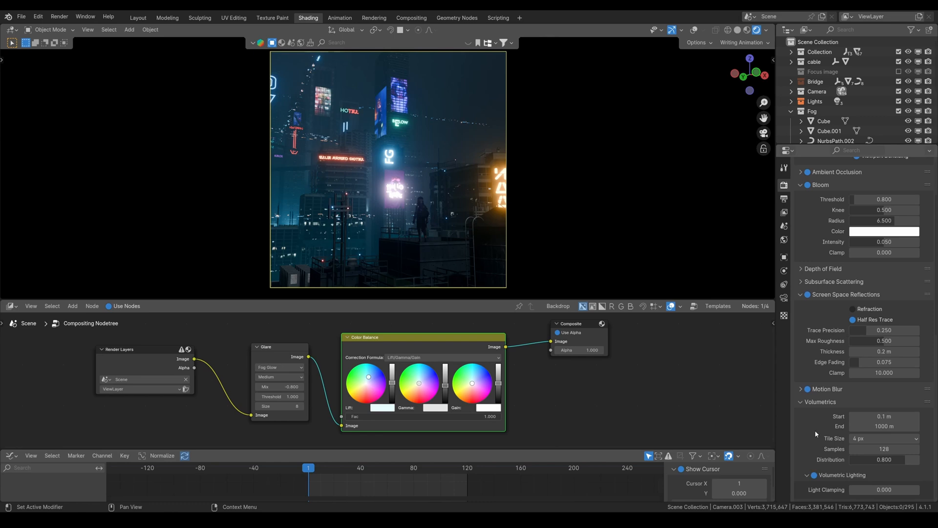
{"action": "scroll", "coordinate": [834, 415], "scroll_direction": "down", "scroll_amount": 3}
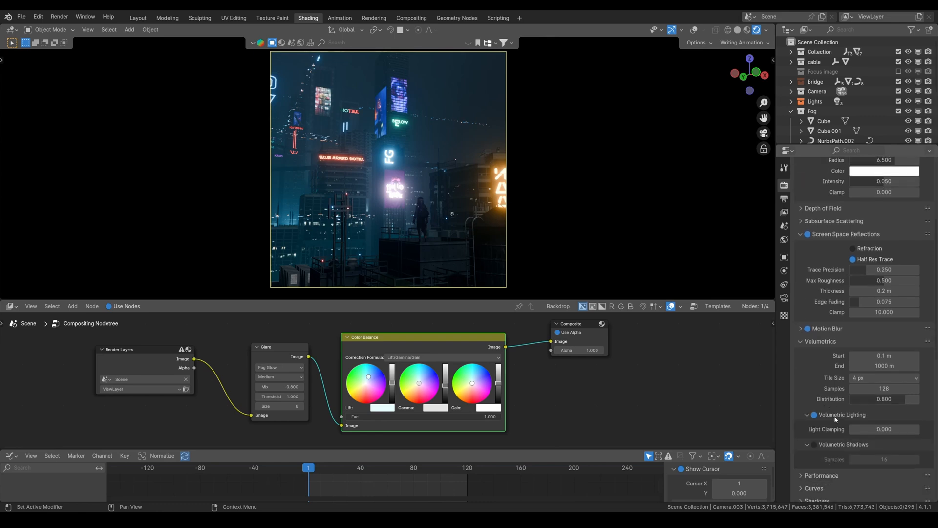
{"action": "left_click", "coordinate": [878, 377]}
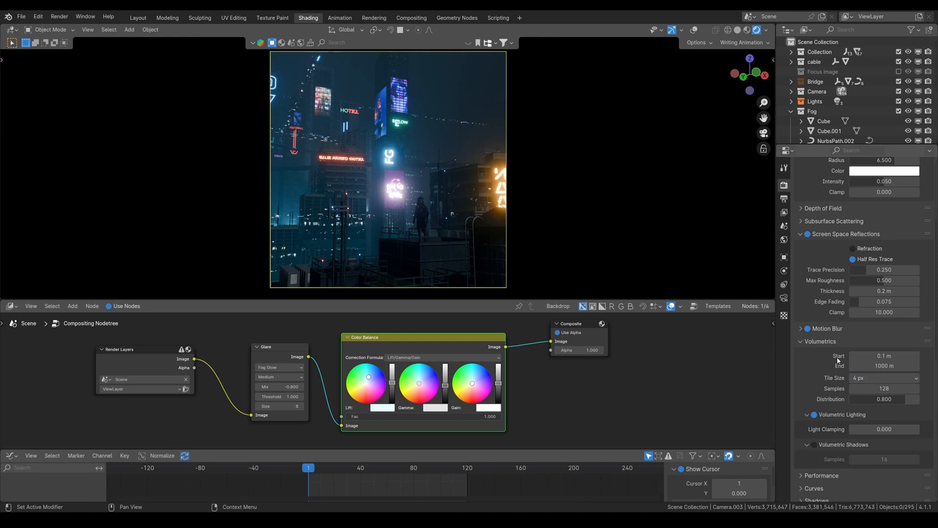
{"action": "scroll", "coordinate": [837, 366], "scroll_direction": "down", "scroll_amount": 5}
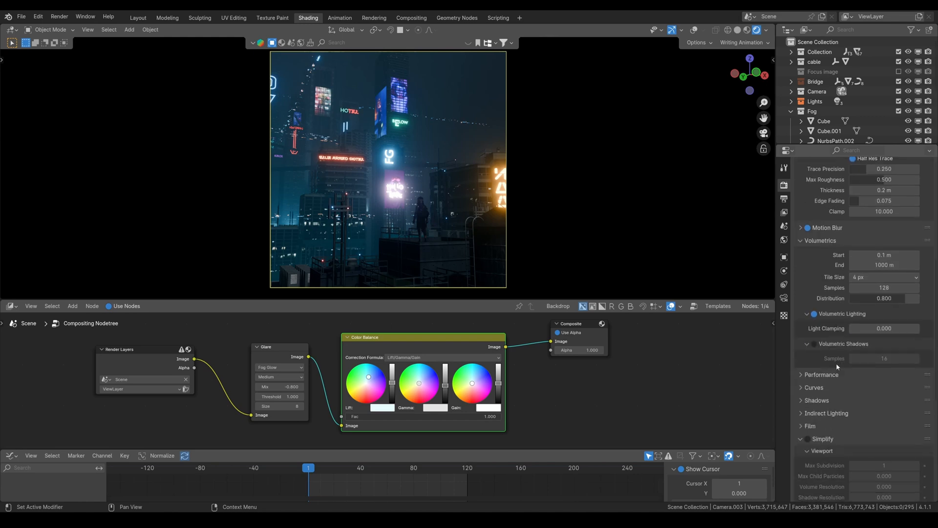
{"action": "scroll", "coordinate": [861, 317], "scroll_direction": "down", "scroll_amount": 4}
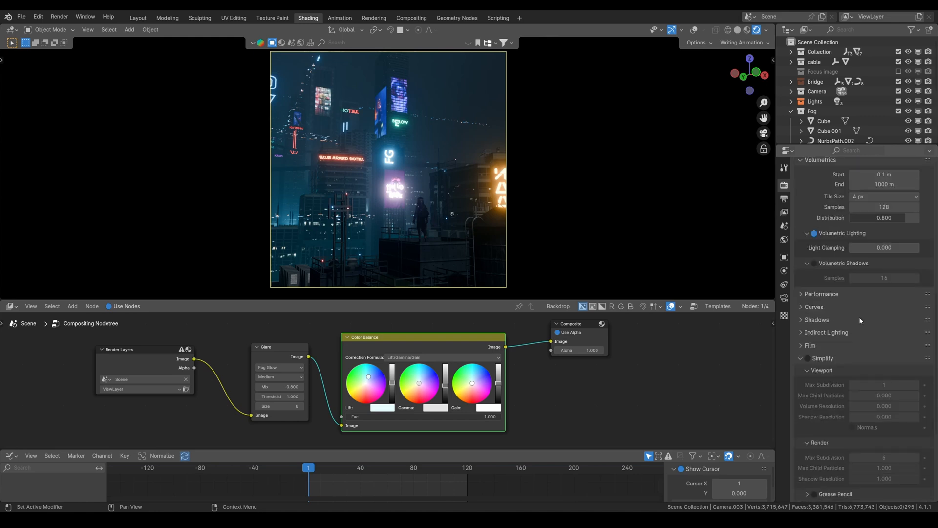
Try the Filmic view transform in the color management settings and switch back to AgX.
{"action": "scroll", "coordinate": [828, 348], "scroll_direction": "down", "scroll_amount": 8}
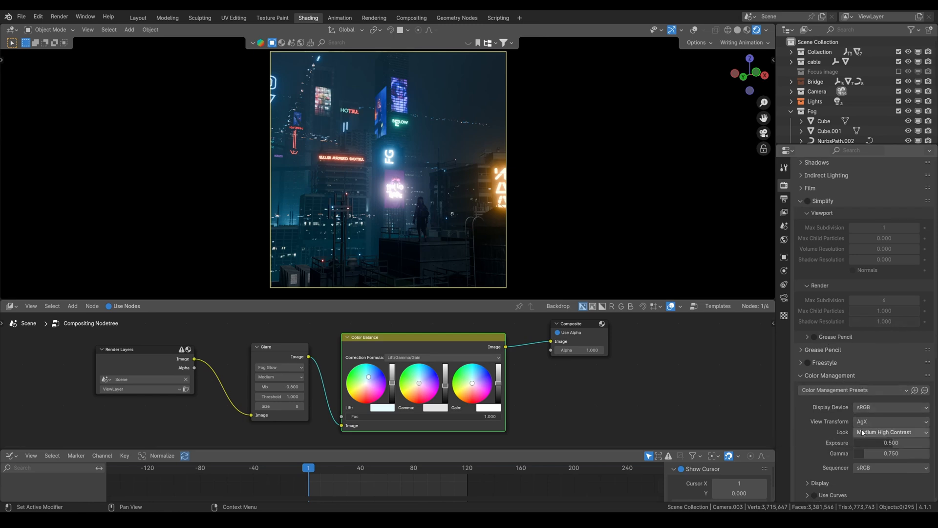
{"action": "left_click", "coordinate": [874, 422]}
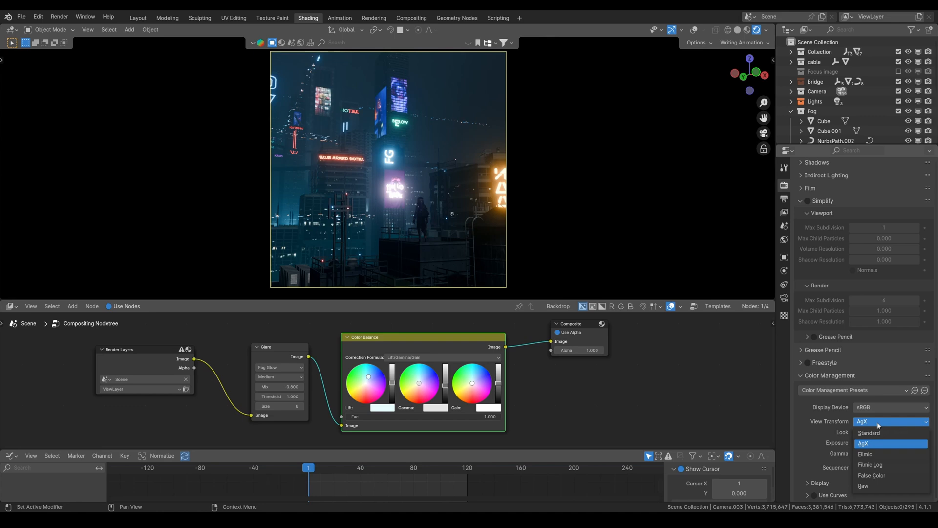
{"action": "left_click", "coordinate": [872, 454]}
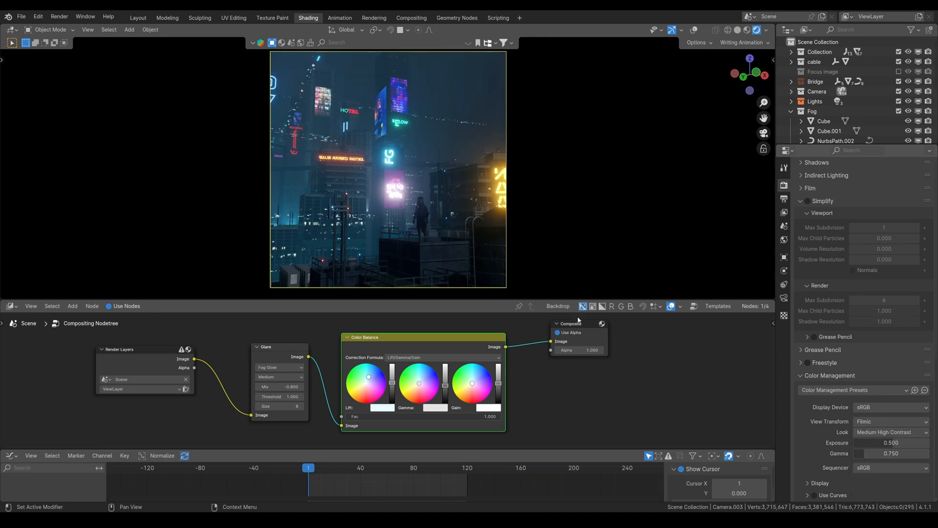
{"action": "left_click", "coordinate": [867, 421]}
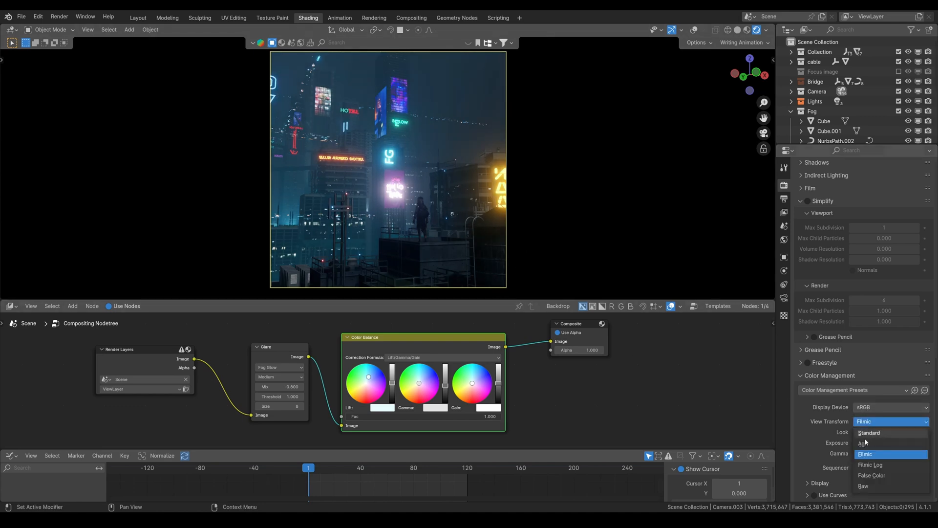
{"action": "left_click", "coordinate": [868, 443]}
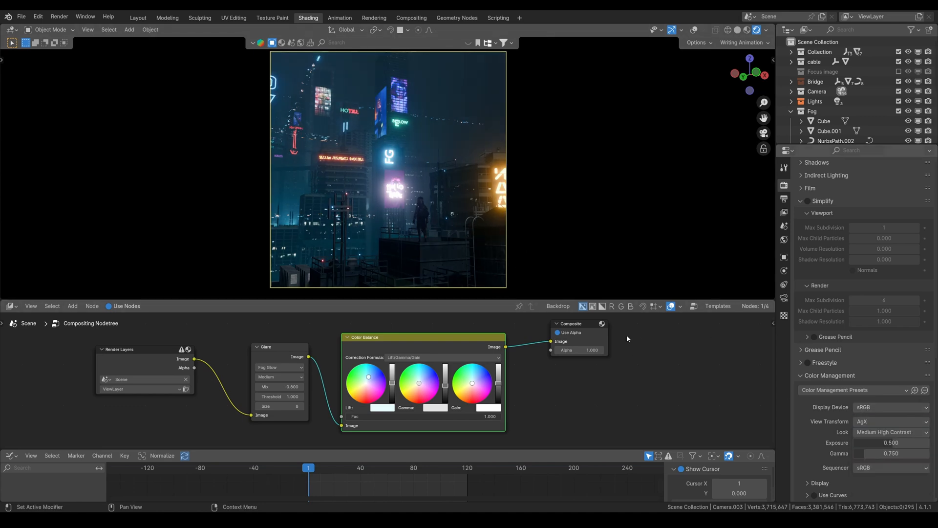
Try the Base Contrast look and restore Medium High Contrast.
{"action": "left_click", "coordinate": [876, 433]}
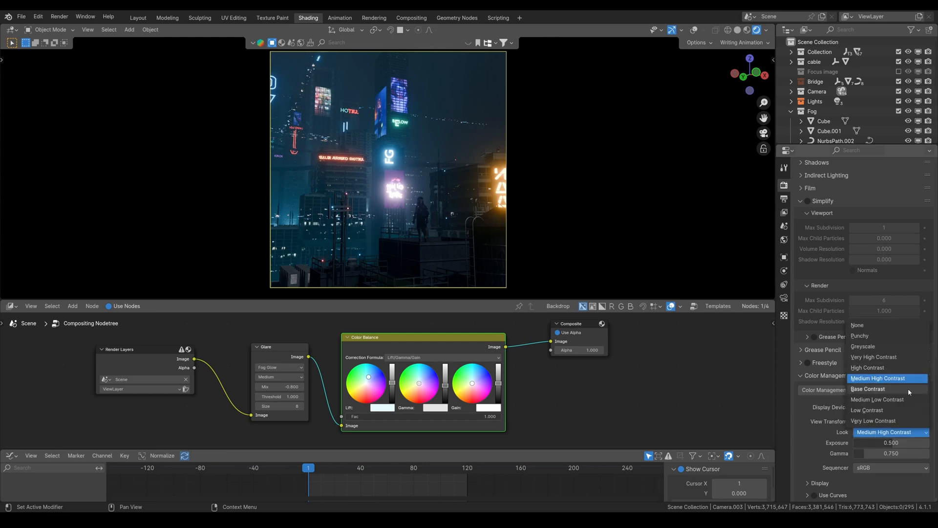
{"action": "left_click", "coordinate": [875, 389]}
{"action": "left_click", "coordinate": [875, 433]}
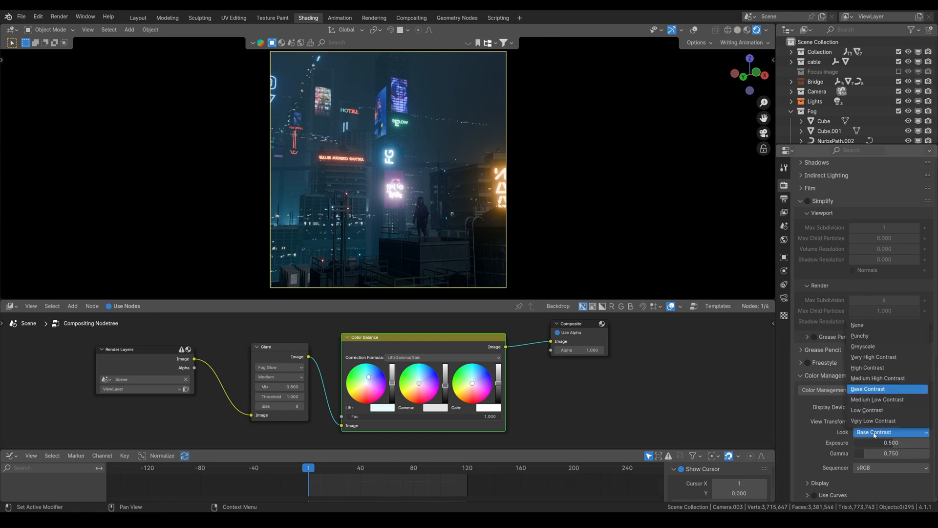
{"action": "left_click", "coordinate": [863, 419]}
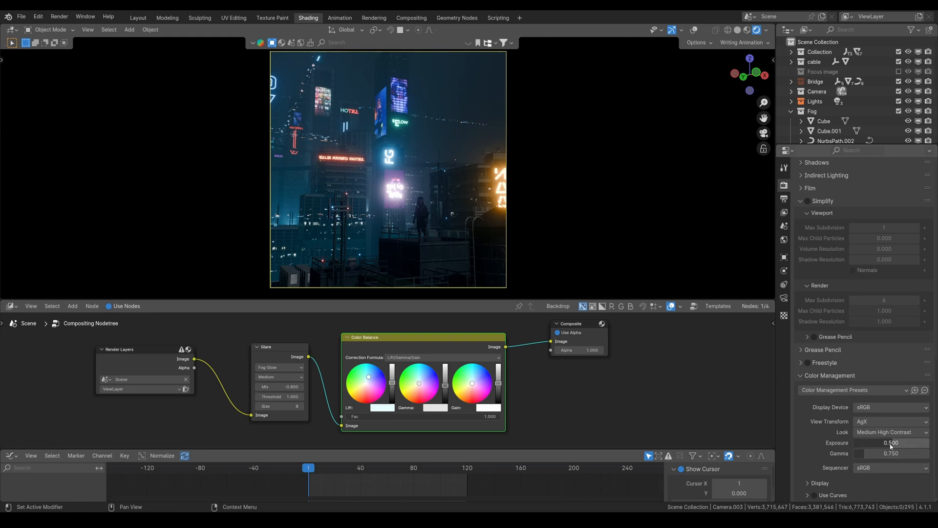
Try an exposure of 1 in the color management settings and restore it to 0.5.
{"action": "left_click", "coordinate": [894, 446]}
{"action": "type", "text": "1"}
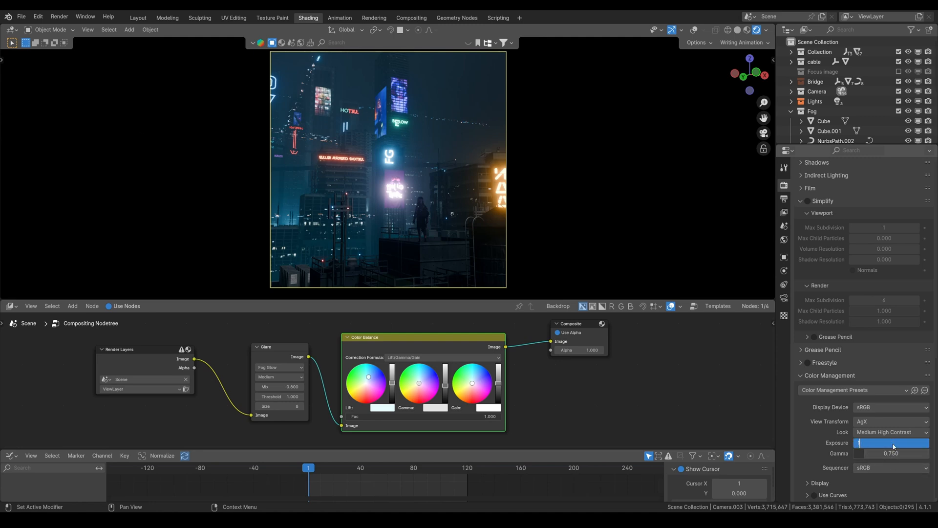
{"action": "key", "text": "Return"}
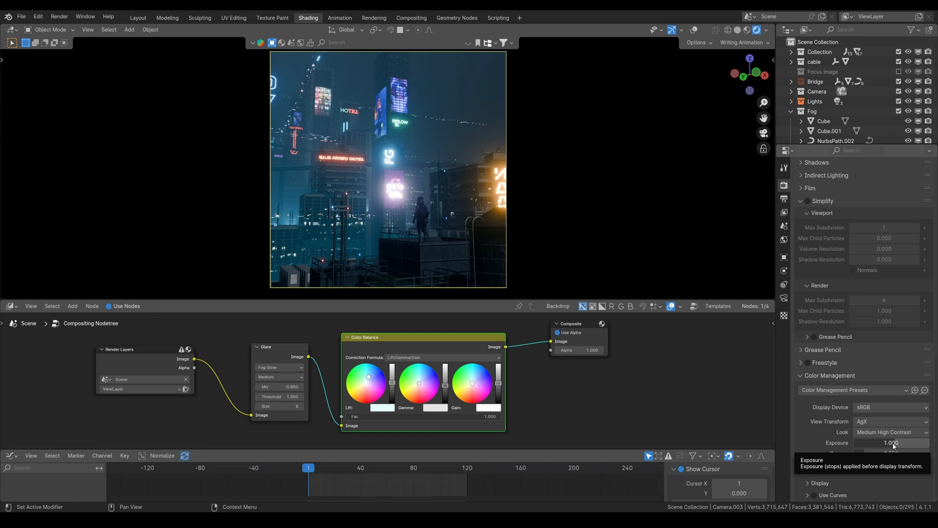
{"action": "left_click", "coordinate": [894, 446]}
{"action": "type", "text": "0.5"}
{"action": "key", "text": "Return"}
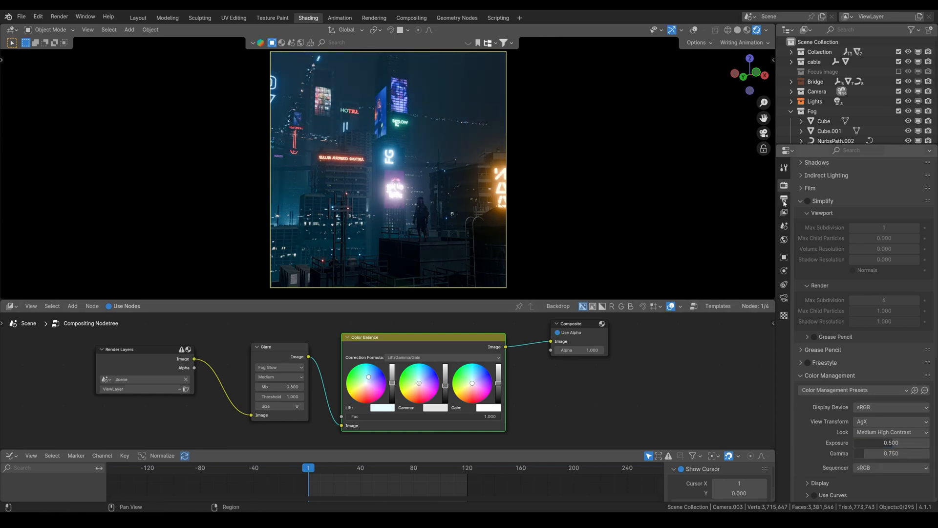
Examine the output settings for resolution, frame rate, frame range, file format and color channels.
{"action": "left_click", "coordinate": [784, 200]}
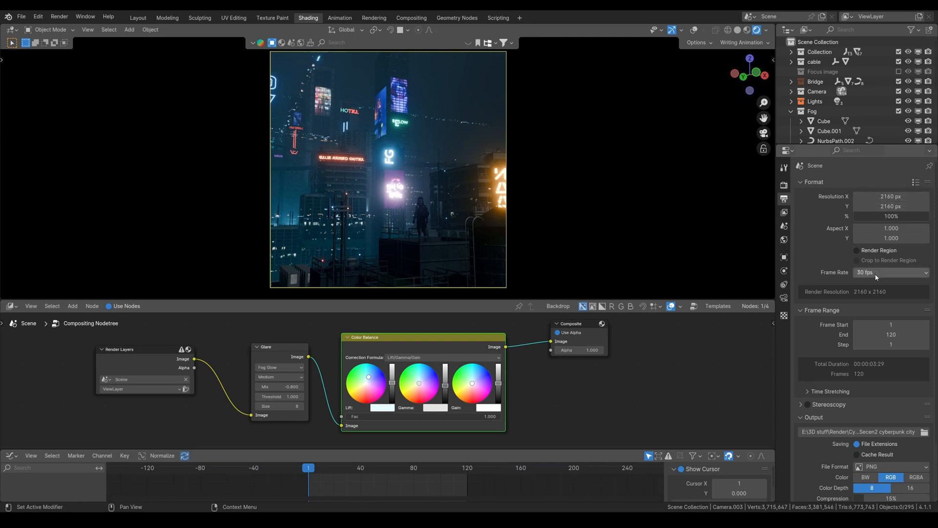
{"action": "scroll", "coordinate": [865, 381], "scroll_direction": "down", "scroll_amount": 2}
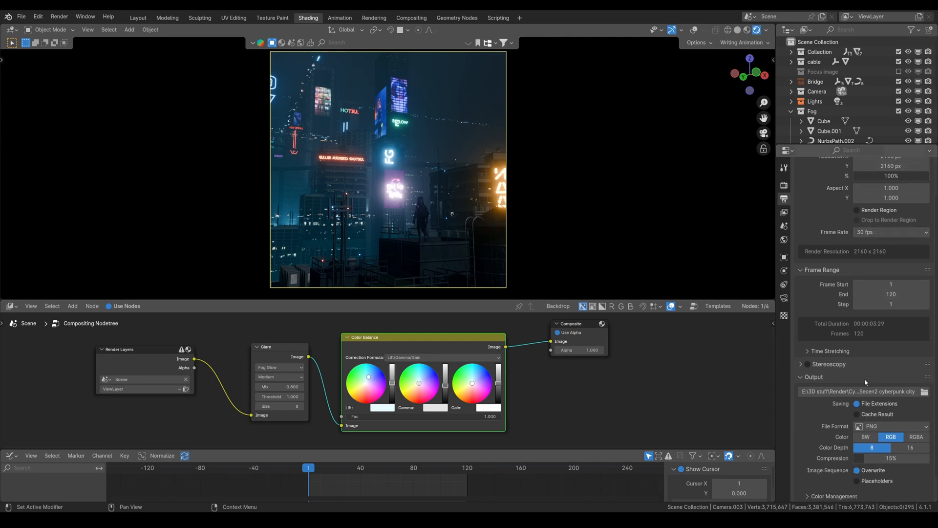
{"action": "scroll", "coordinate": [865, 381], "scroll_direction": "down", "scroll_amount": 2}
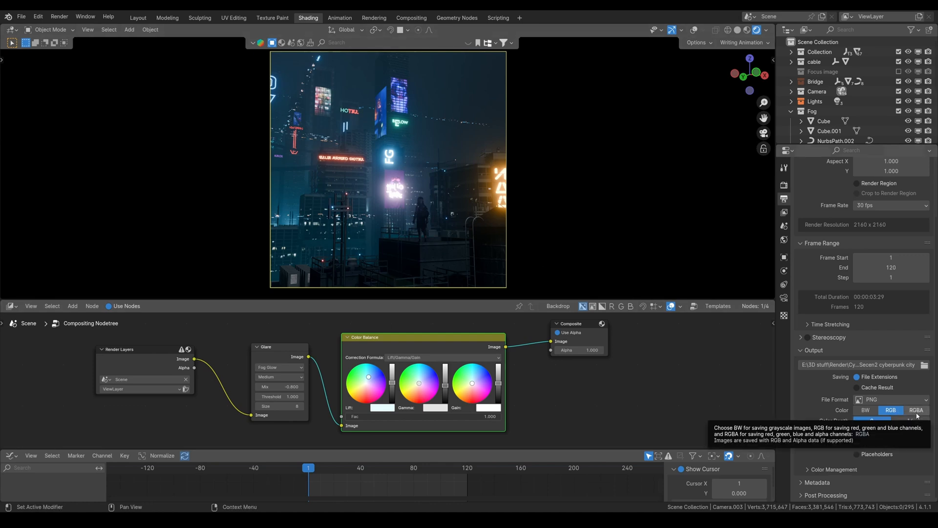
Switch to the cyberpunk city render 2 project in DaVinci Resolve and spread the four grading nodes apart.
{"action": "left_click", "coordinate": [623, 376]}
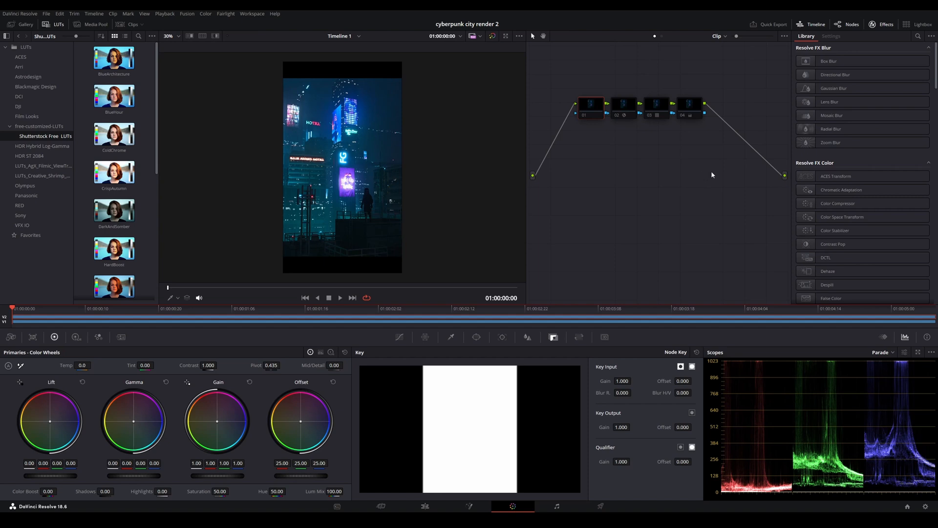
{"action": "left_click_drag", "start_coordinate": [692, 112], "coordinate": [720, 100]}
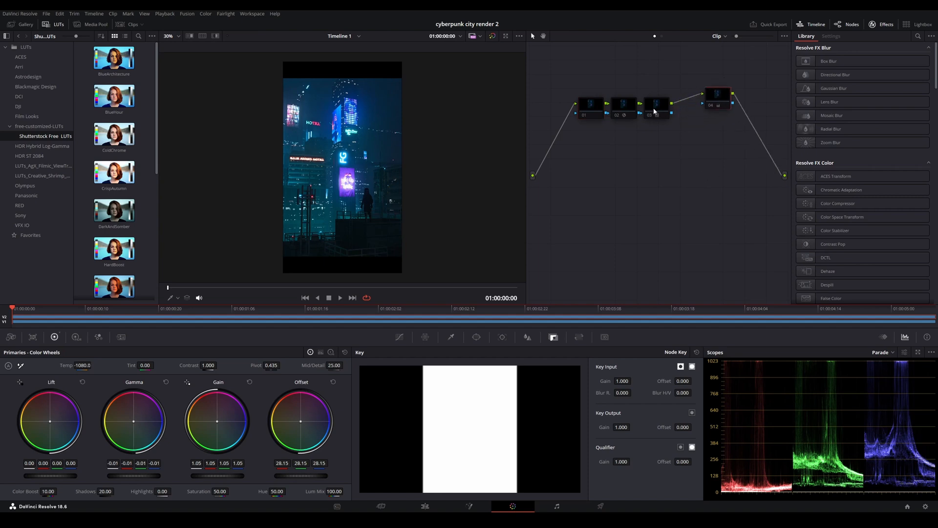
{"action": "left_click_drag", "start_coordinate": [654, 111], "coordinate": [577, 98]}
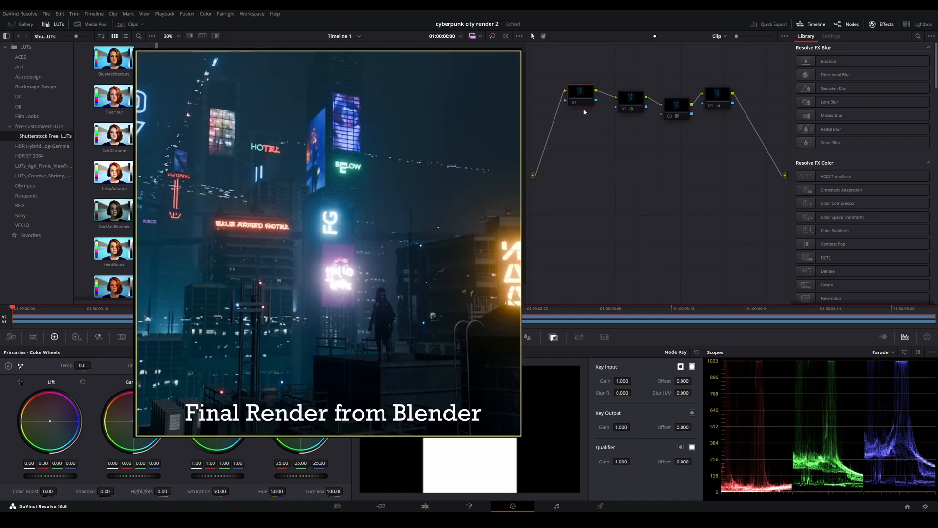
Compare the render with and without the Glow effect on node 02.
{"action": "left_click", "coordinate": [629, 103]}
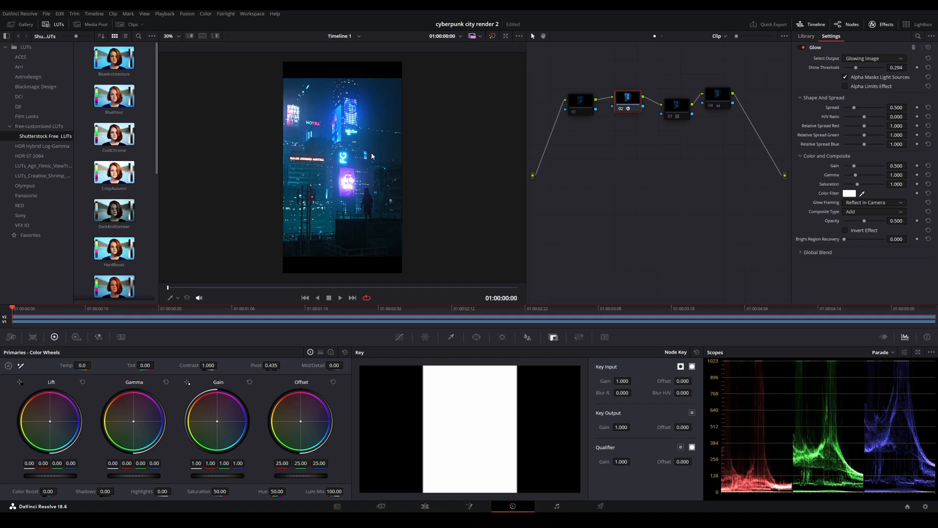
{"action": "key", "text": "ctrl+d"}
{"action": "key", "text": "ctrl+d"}
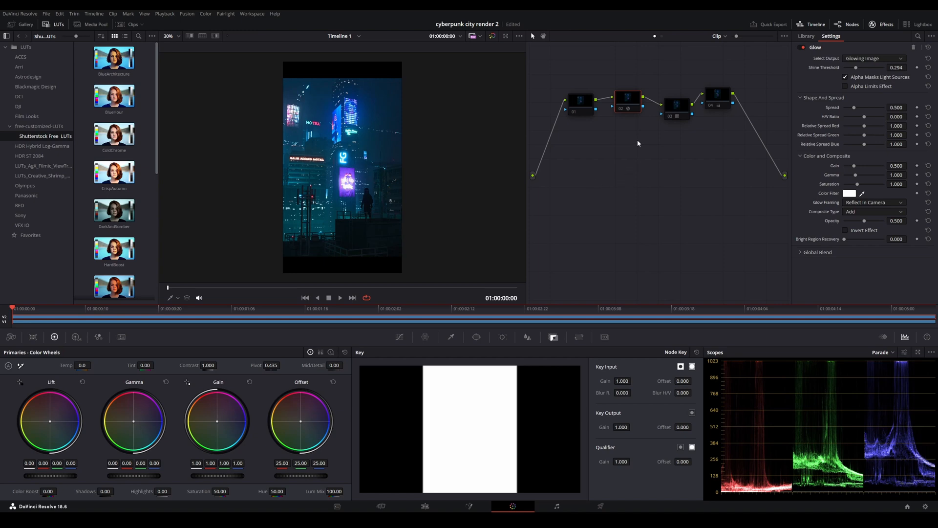
{"action": "key", "text": "ctrl+d"}
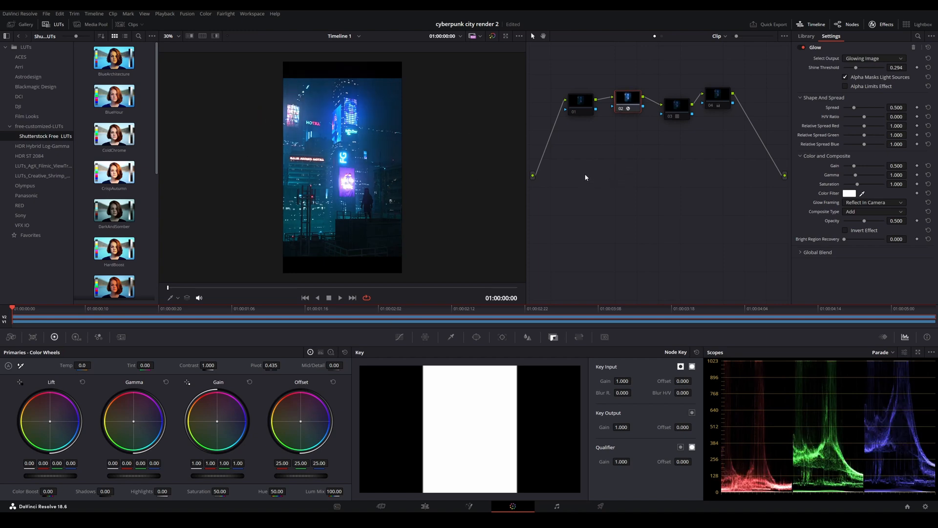
{"action": "key", "text": "ctrl+d"}
Select node 03 and look through the Shutterstock Free LUTs.
{"action": "left_click", "coordinate": [674, 112]}
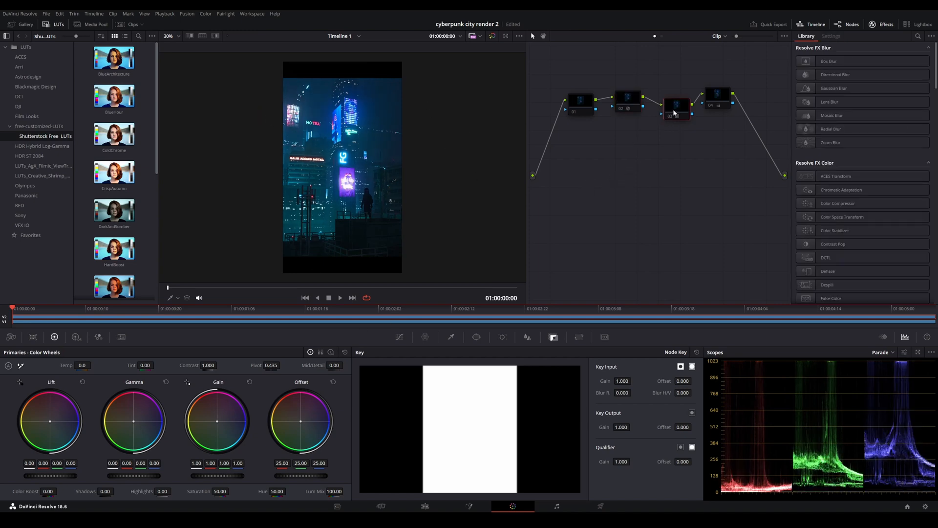
{"action": "scroll", "coordinate": [130, 246], "scroll_direction": "down", "scroll_amount": 5}
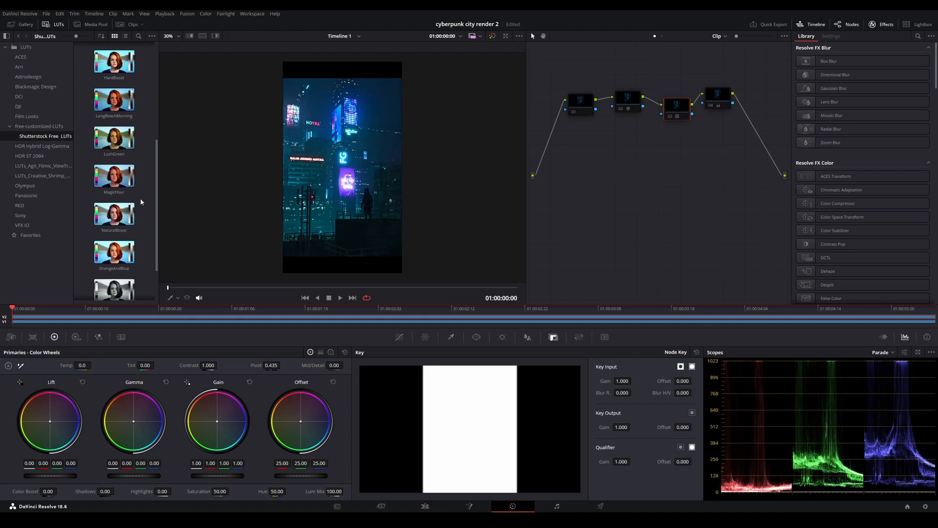
Compare the render with and without the color wheel adjustments on node 04.
{"action": "left_click", "coordinate": [719, 92]}
{"action": "key", "text": "ctrl+d"}
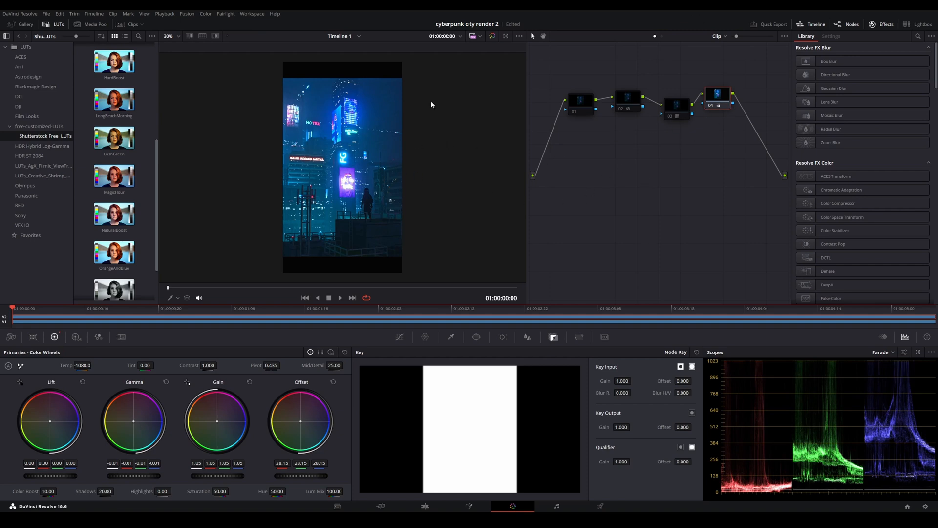
{"action": "key", "text": "ctrl+d"}
{"action": "key", "text": "ctrl+d"}
{"action": "key", "text": "ctrl+s"}
{"action": "key", "text": "ctrl+d"}
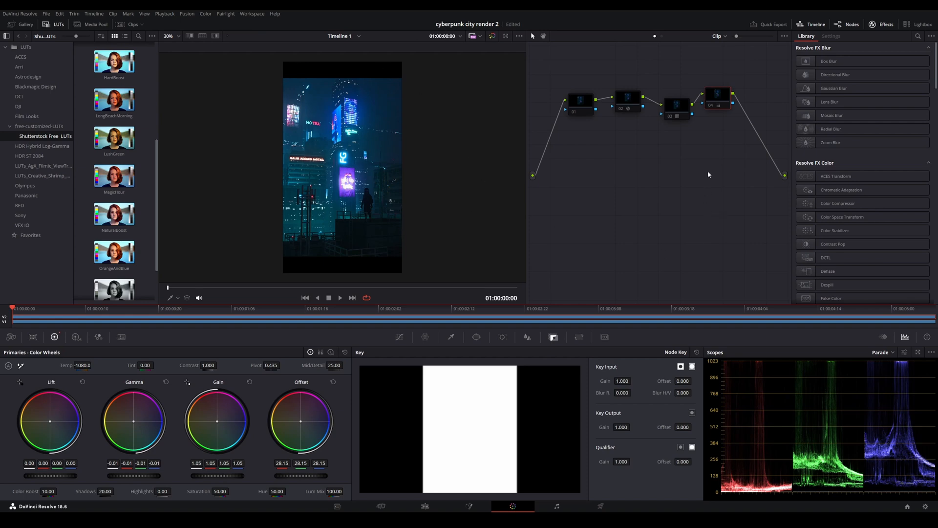
Line up node 03 with its neighbouring nodes in the graph and open the Glow settings of node 02.
{"action": "left_click_drag", "start_coordinate": [712, 100], "coordinate": [681, 95]}
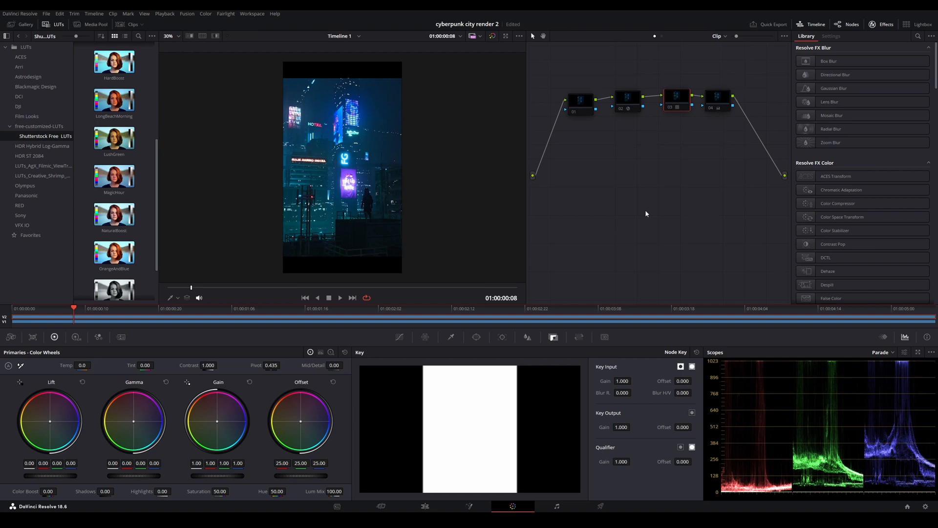
{"action": "left_click", "coordinate": [630, 101]}
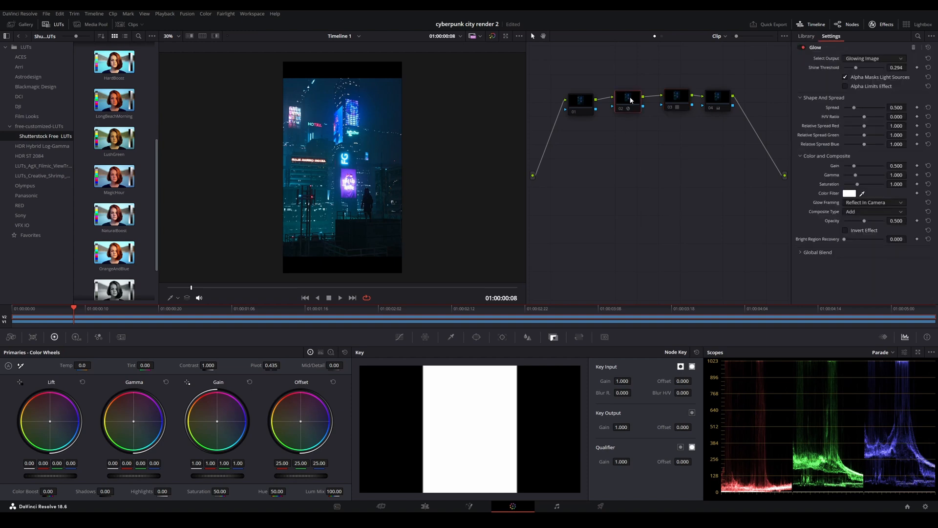